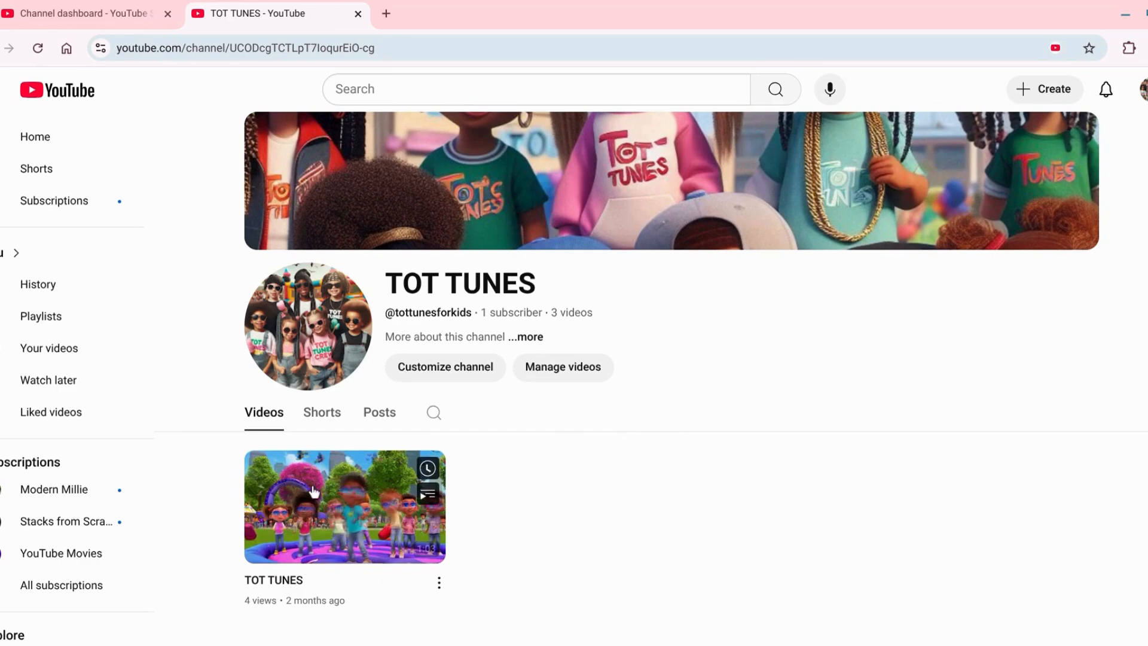
Start a video upload to the channel with MOney mirror.webm from the recent files.
mouse_move(990, 201)
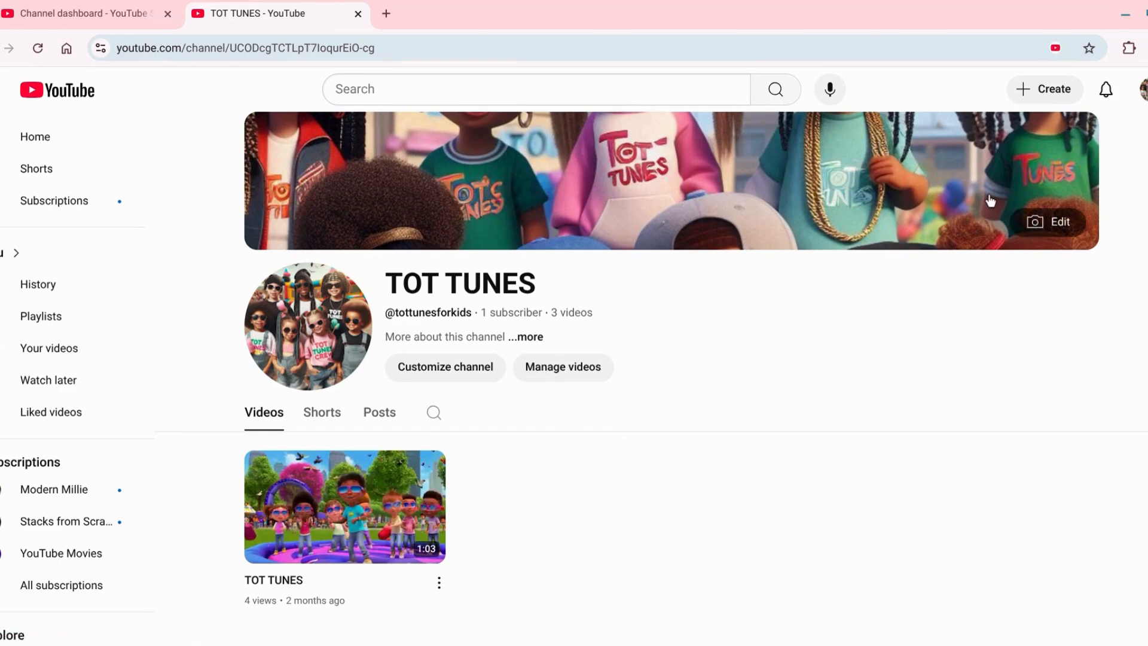
click(1040, 96)
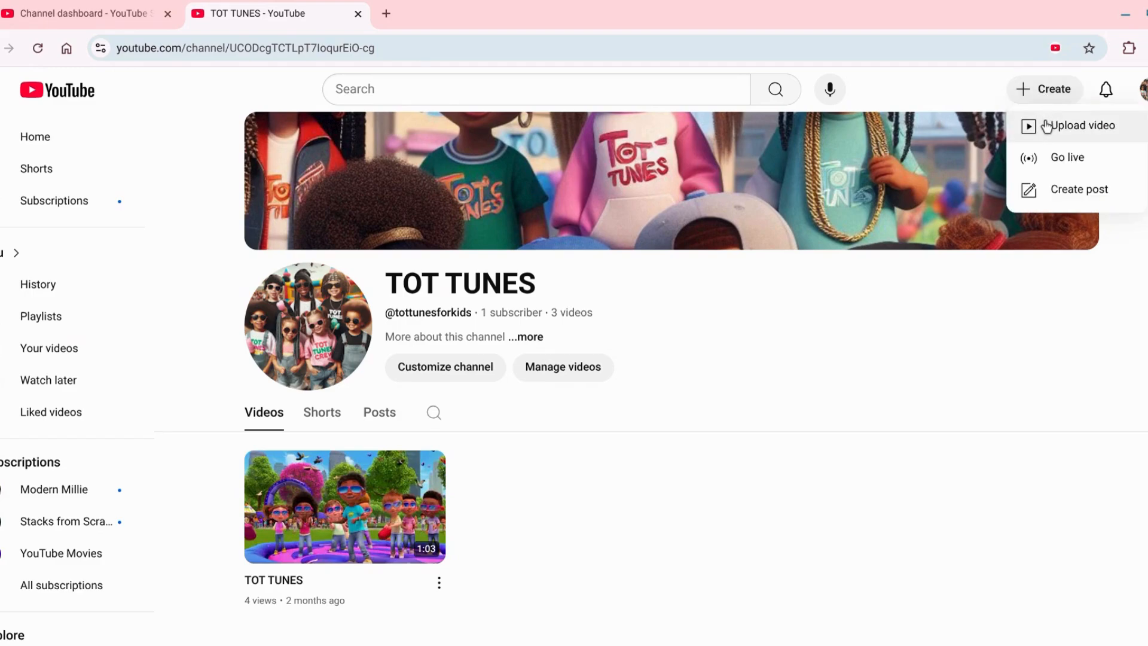
click(1046, 126)
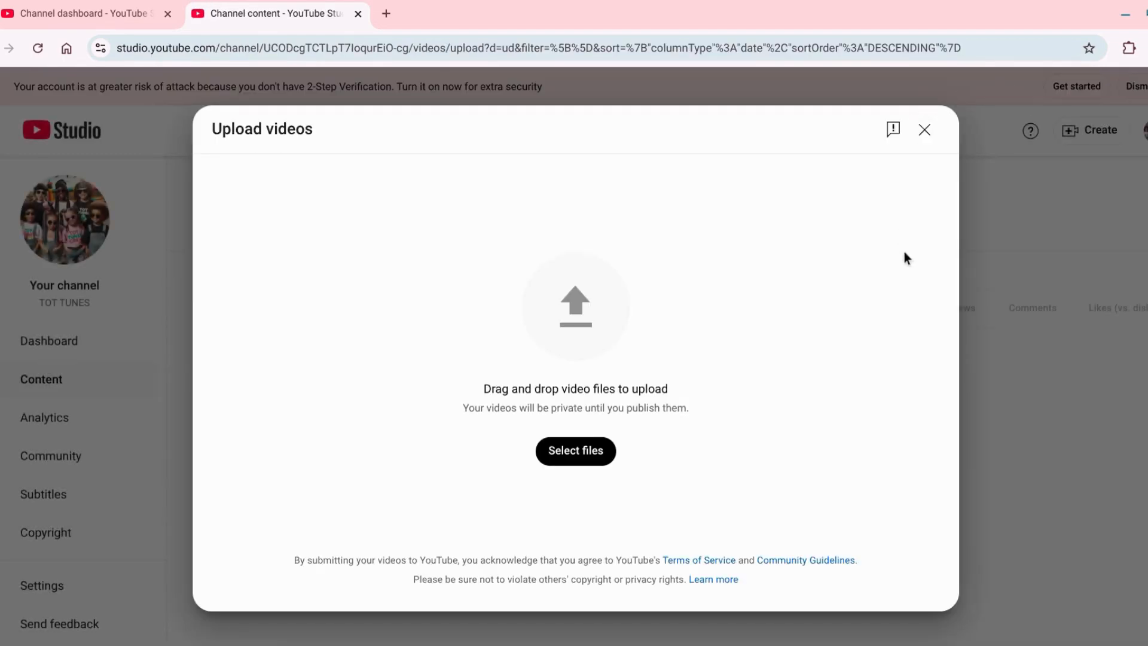
click(567, 456)
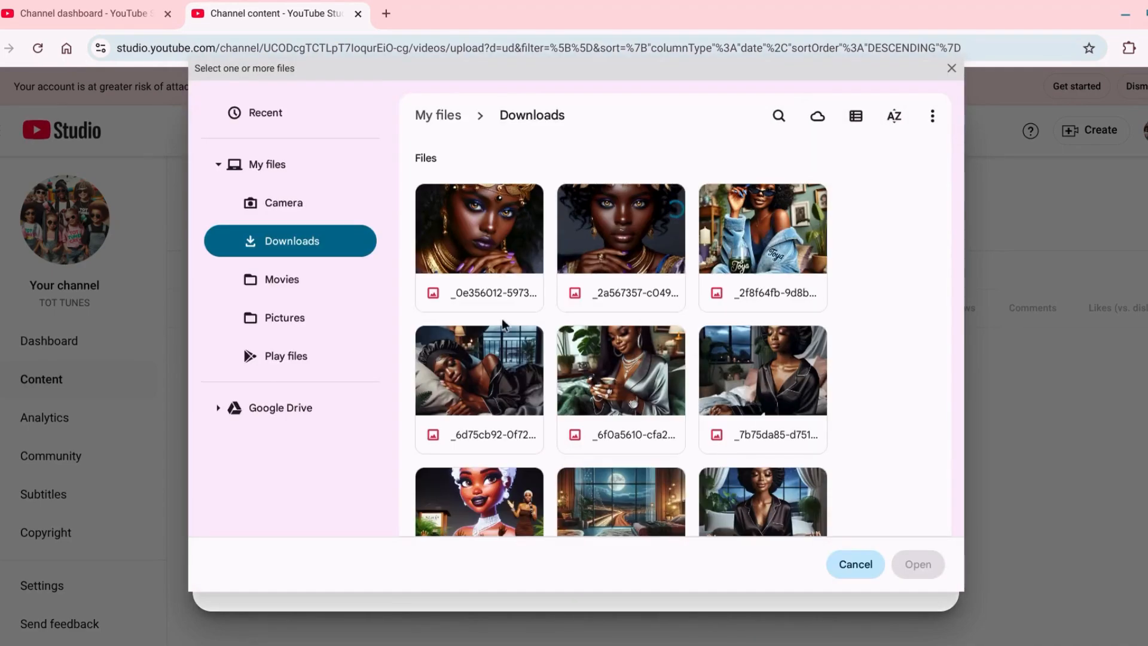
click(311, 125)
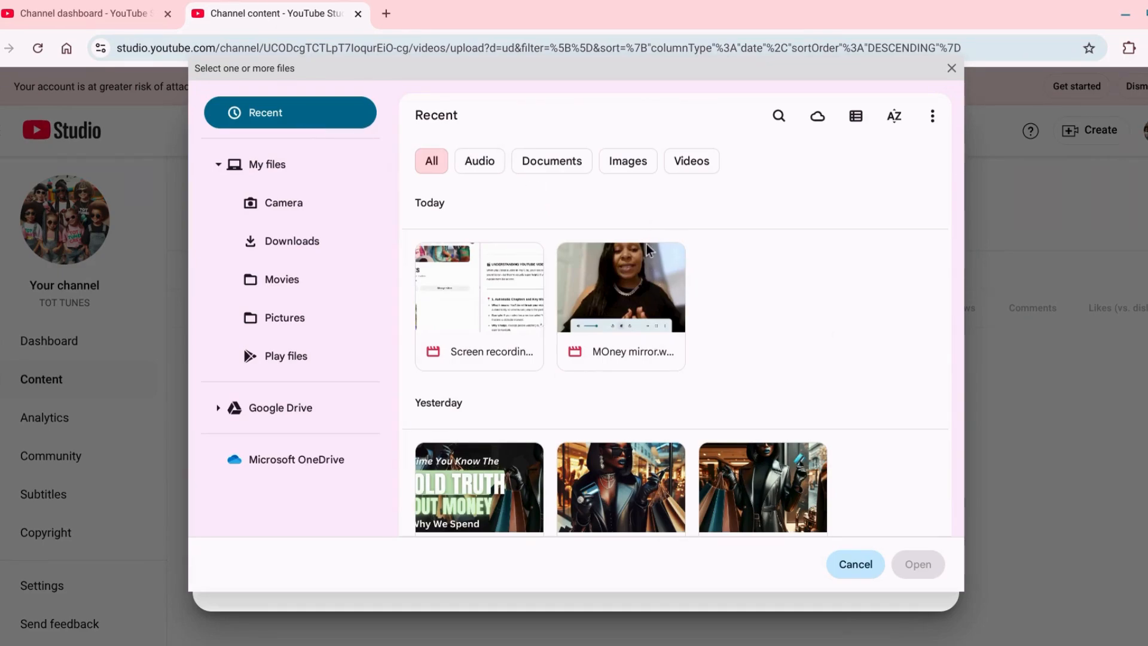
click(638, 278)
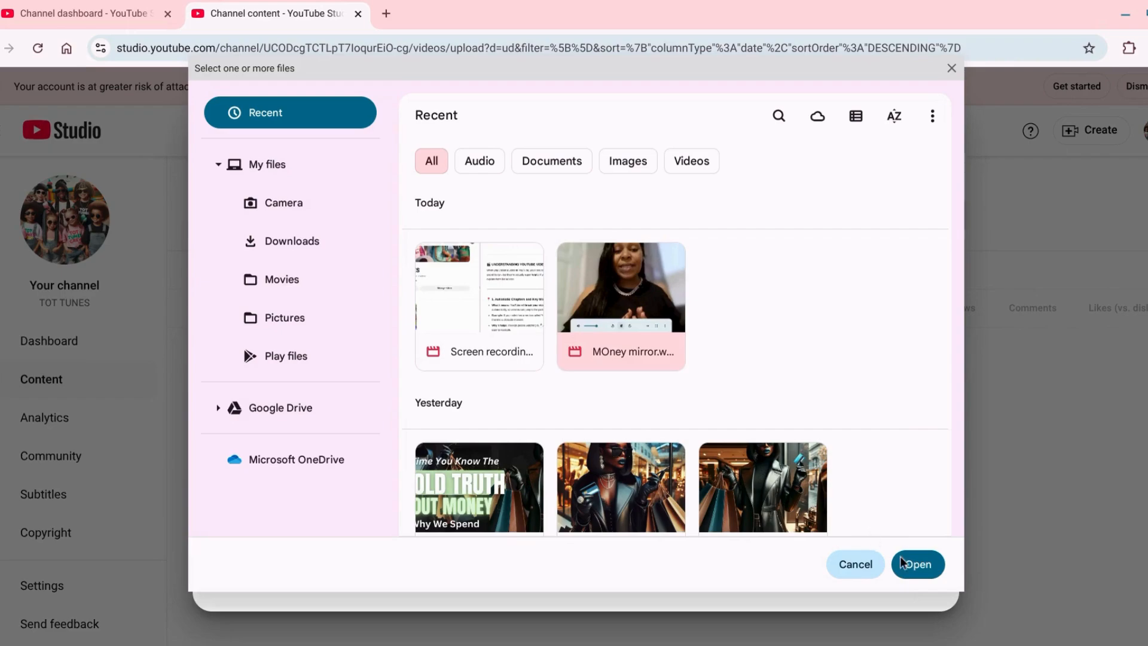
click(915, 567)
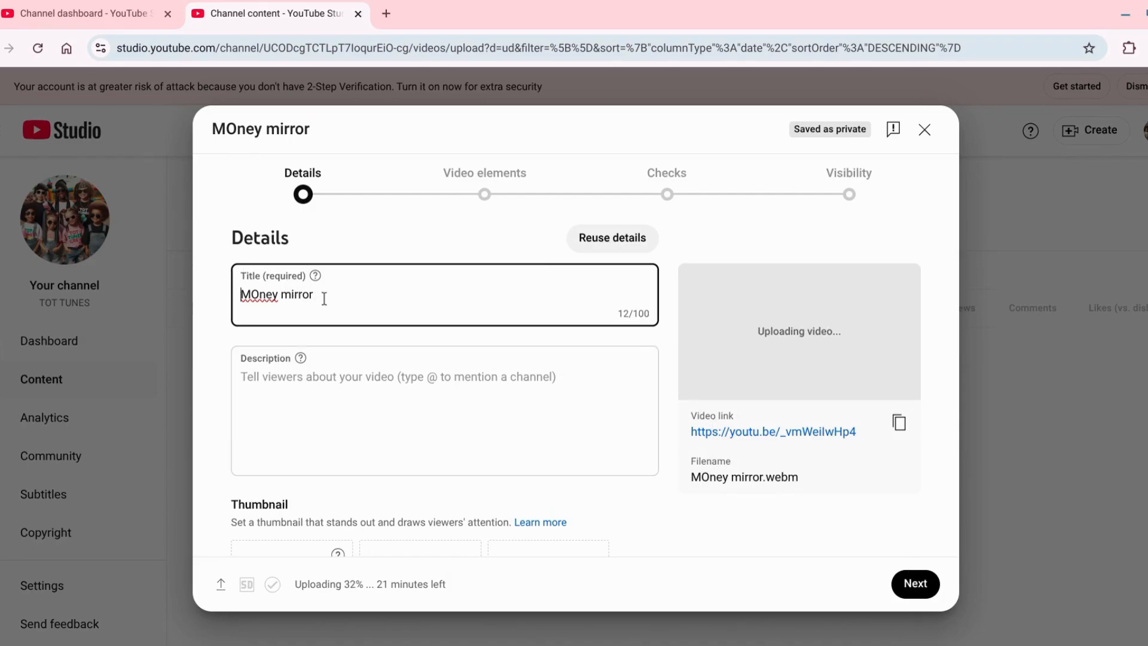
Clear the prefilled title of the MOney mirror upload.
key(BackSpace)
key(BackSpace)
key(BackSpace)
key(BackSpace)
key(BackSpace)
key(BackSpace)
key(BackSpace)
key(BackSpace)
key(BackSpace)
key(BackSpace)
key(BackSpace)
key(BackSpace)
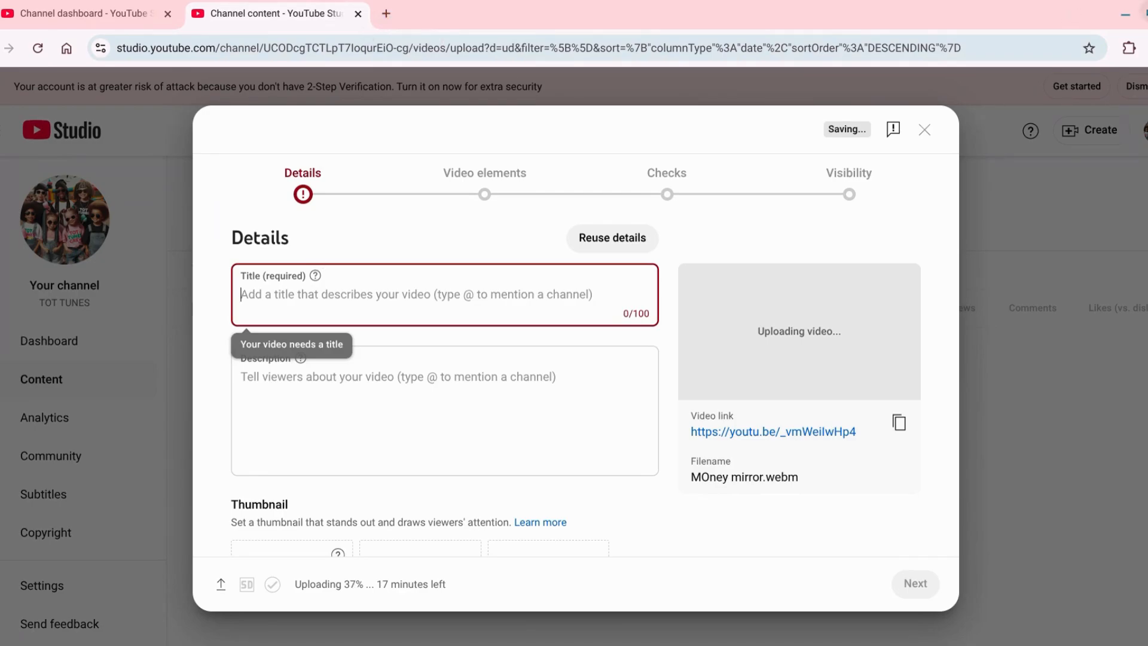
Arrange a split screen with the YouTube Studio window in the left half and the ChatGPT window beside it.
mouse_move(1141, 13)
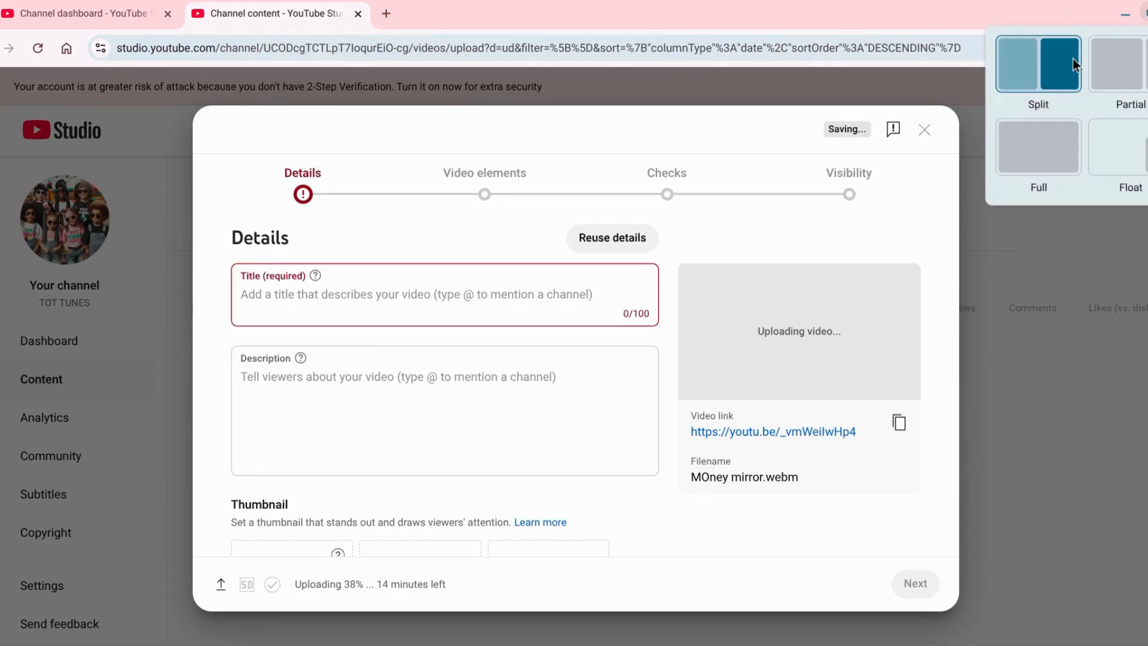
click(1067, 60)
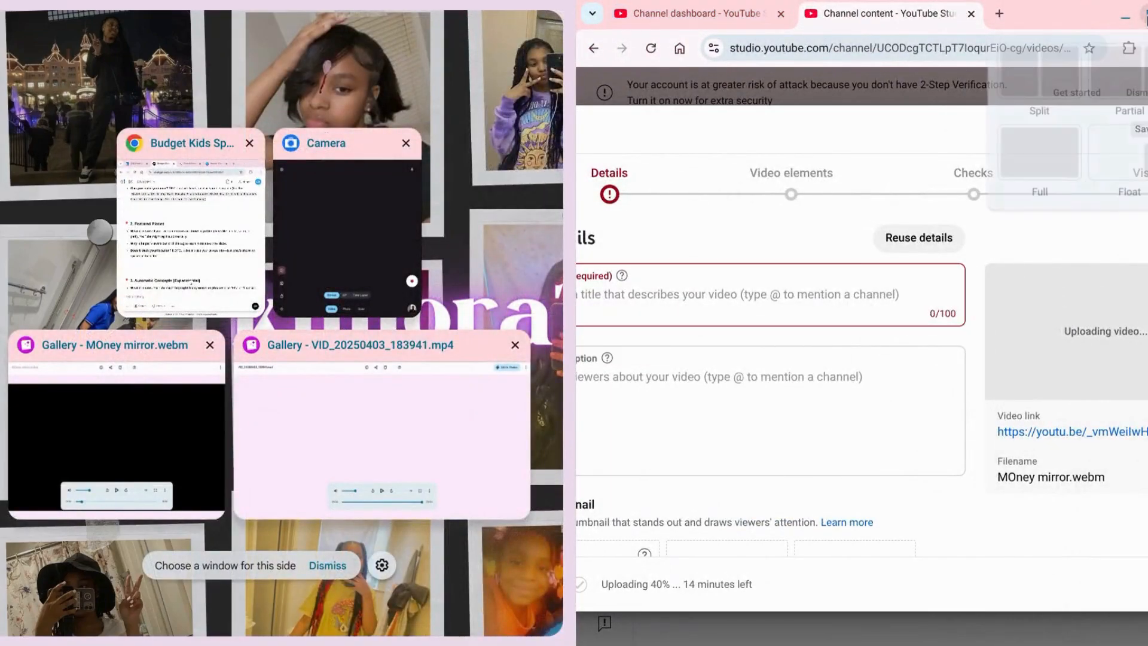
click(1144, 18)
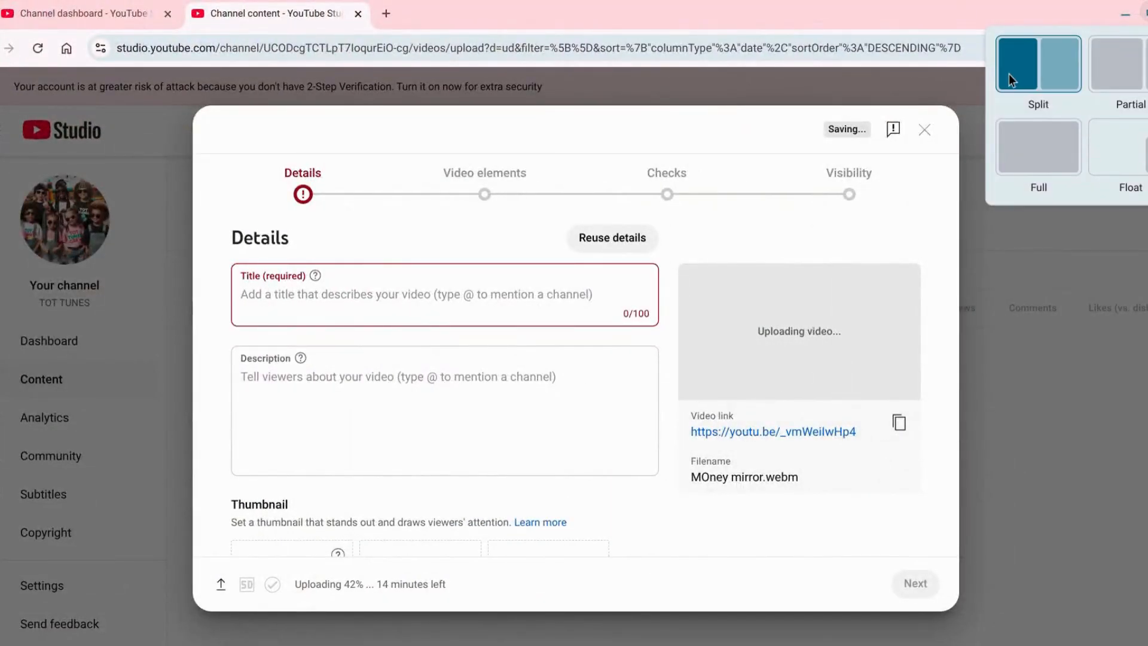
click(1009, 74)
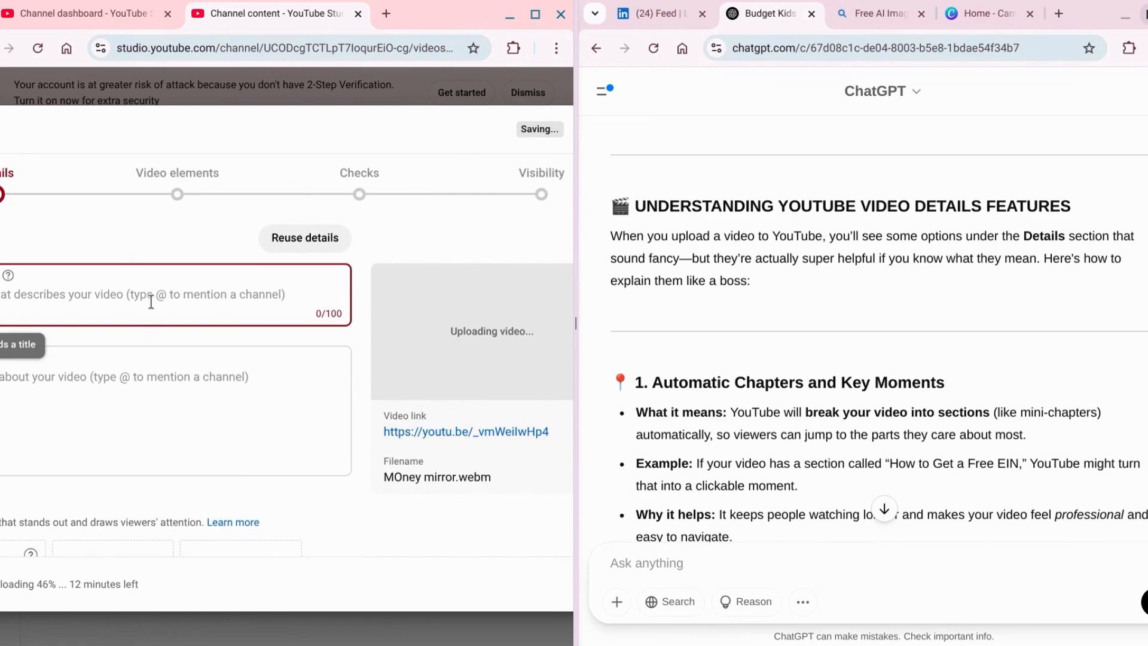
Ask ChatGPT to "create a description for money mirror video".
click(641, 573)
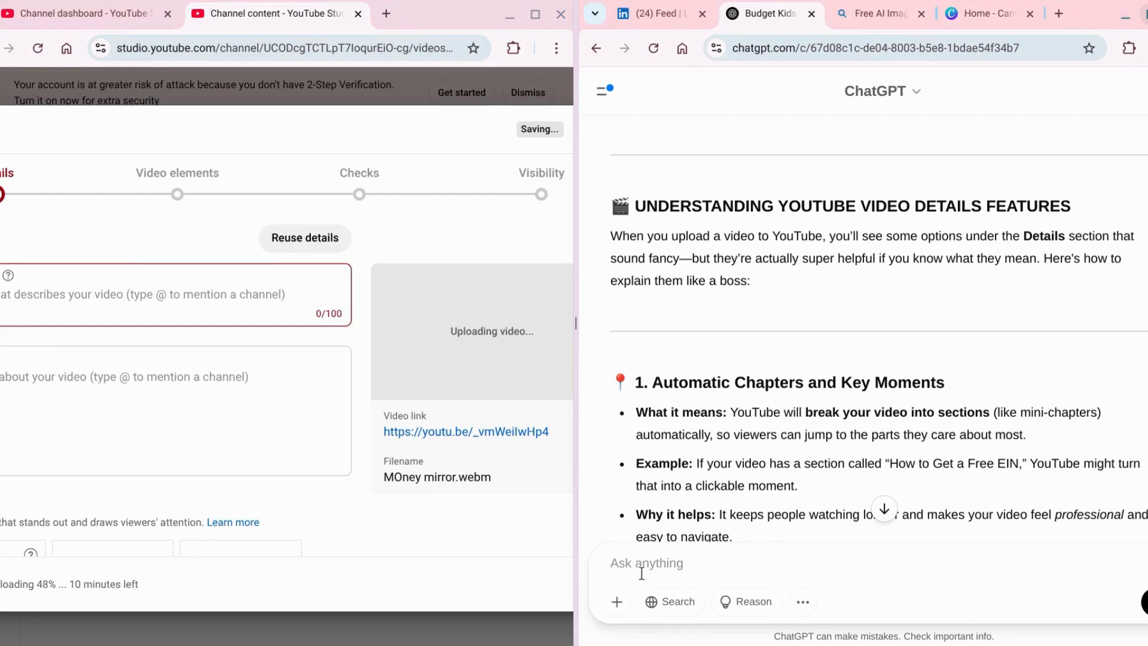
text(create a desc)
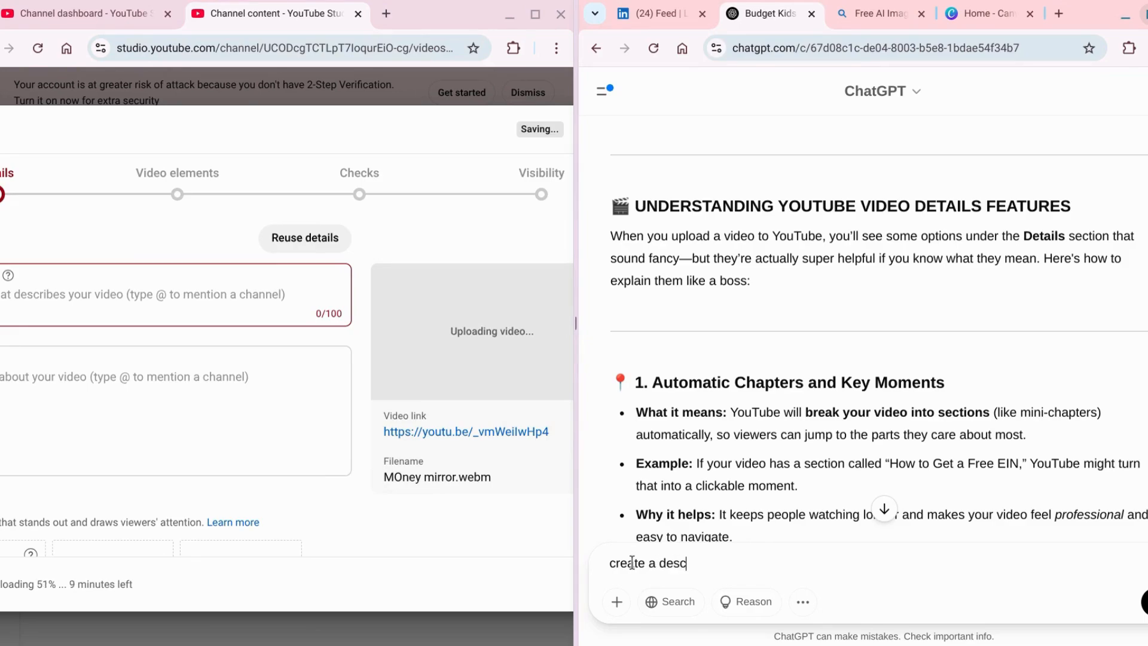
text(ription for money mirro)
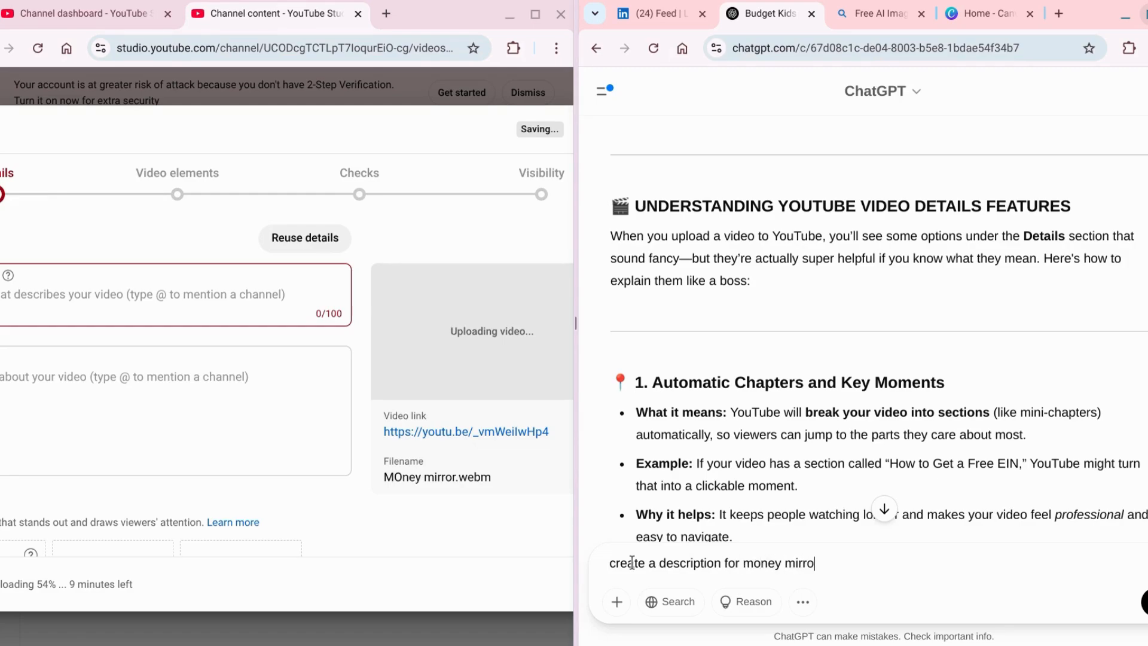
text(r video)
click(905, 93)
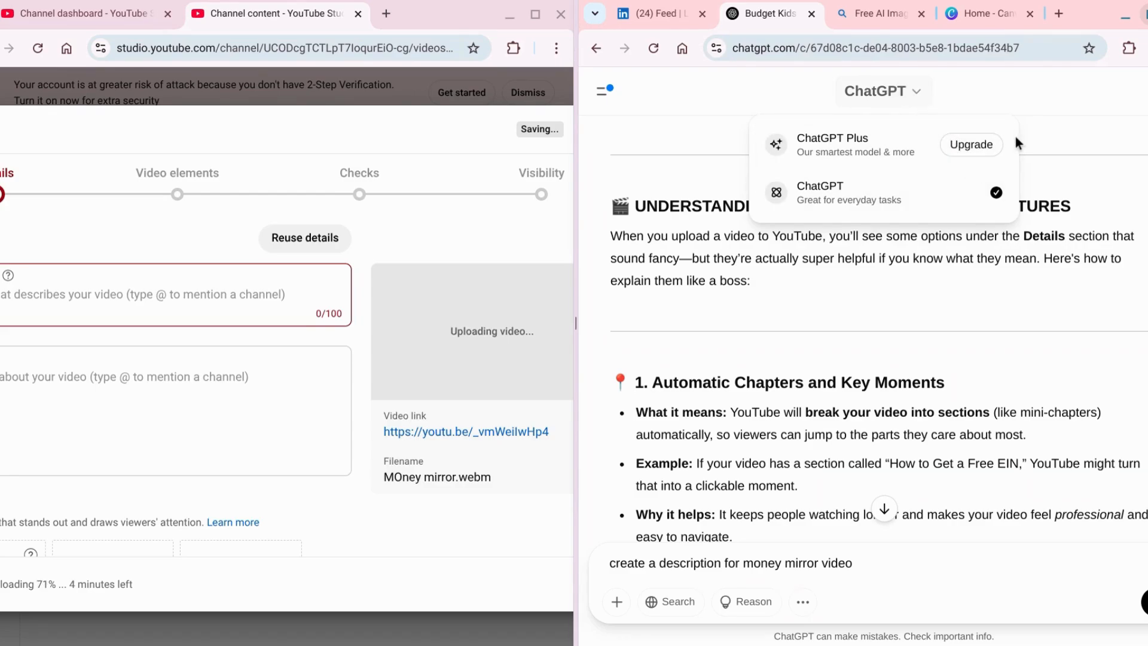
click(1070, 149)
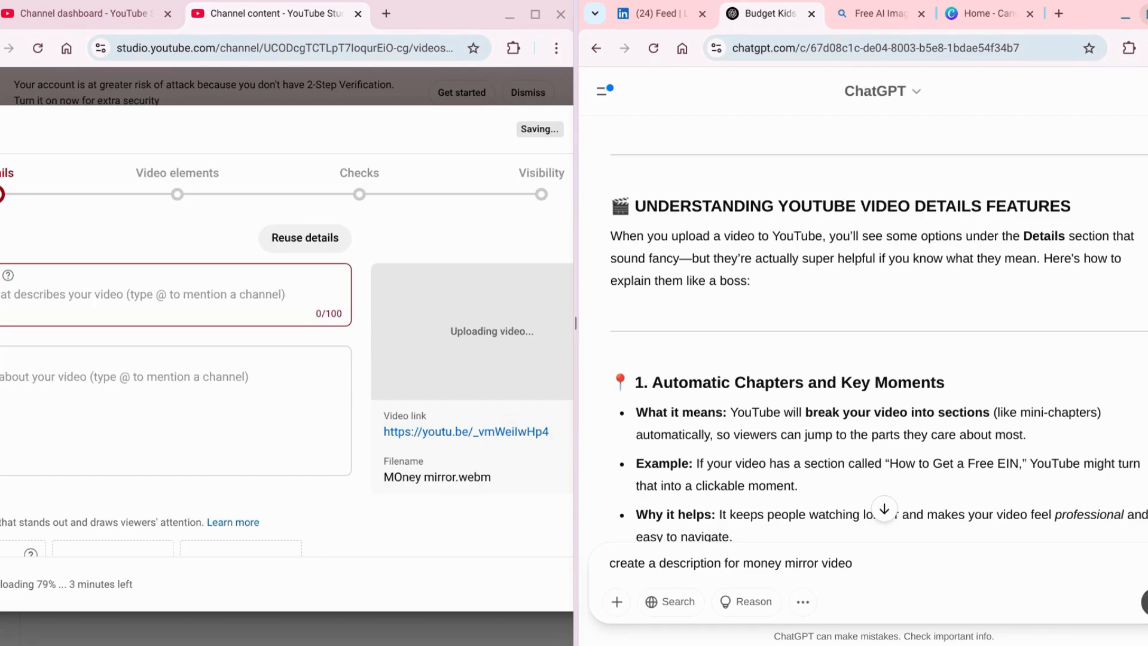
key(Return)
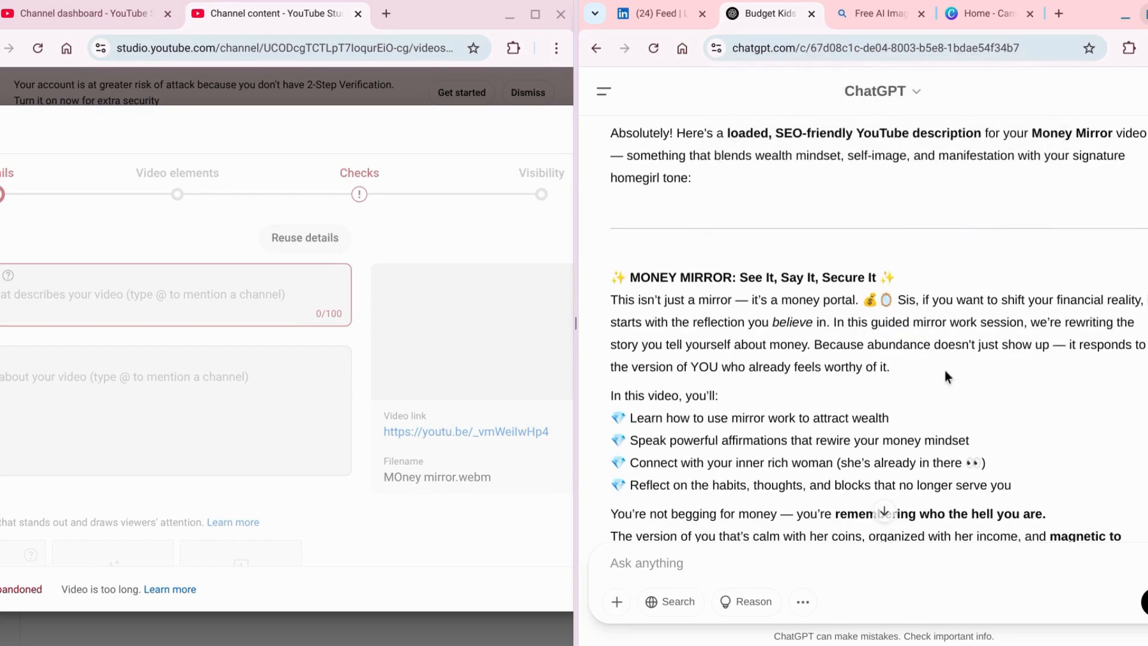
Copy the generated description from its MONEY MIRROR heading through the hashtags, and return YouTube Studio to full size.
click(885, 511)
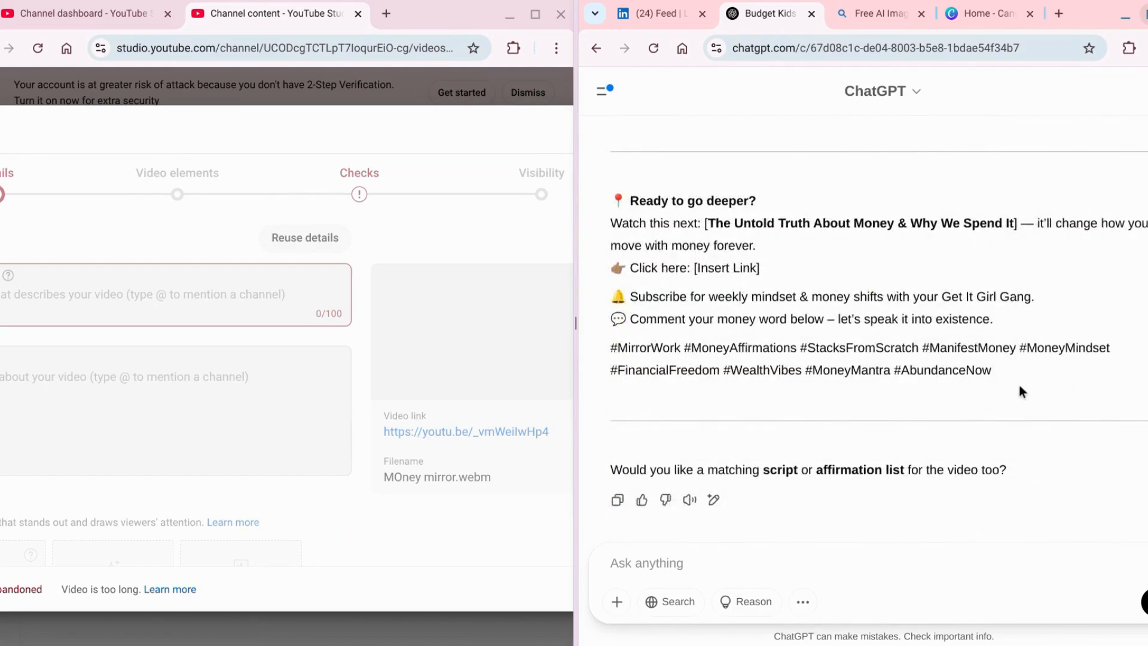
drag(1013, 378, 618, 158)
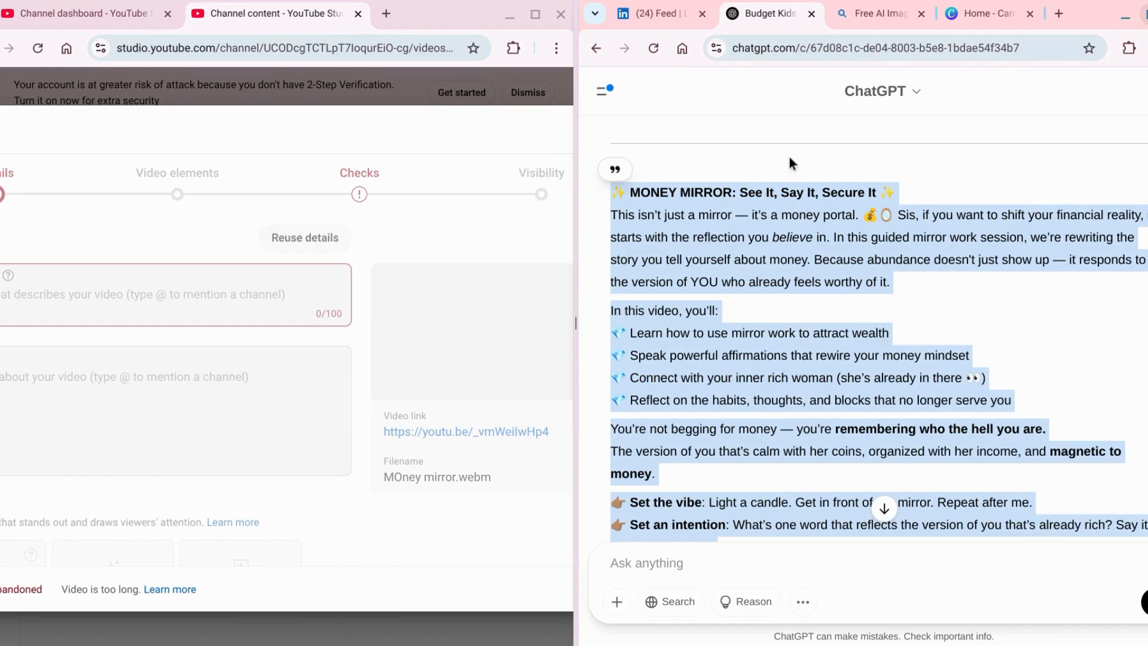
click(534, 14)
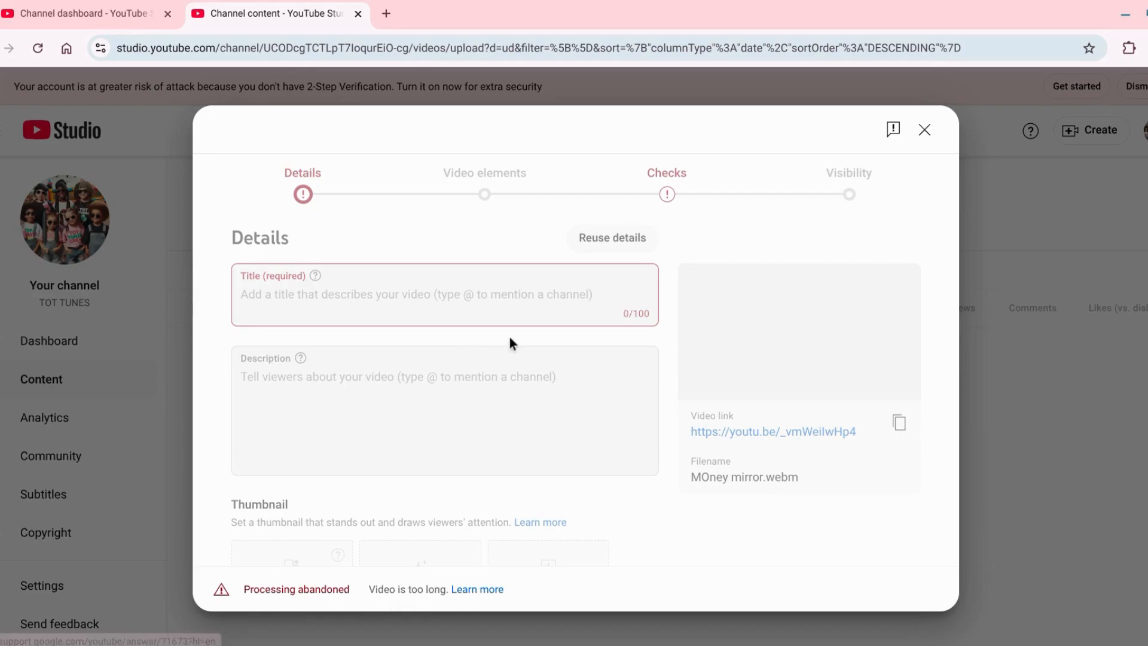
Close the MOney mirror upload and start a new upload with Poshmark.com.mp4 from the recent videos.
click(924, 130)
click(1087, 131)
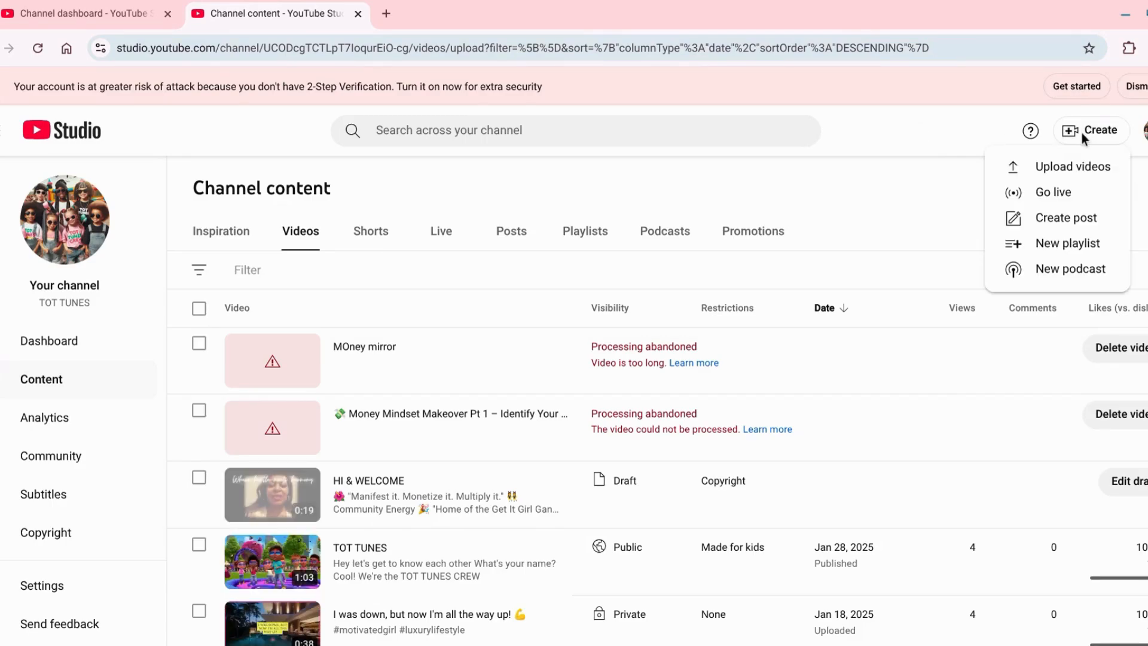
click(1040, 172)
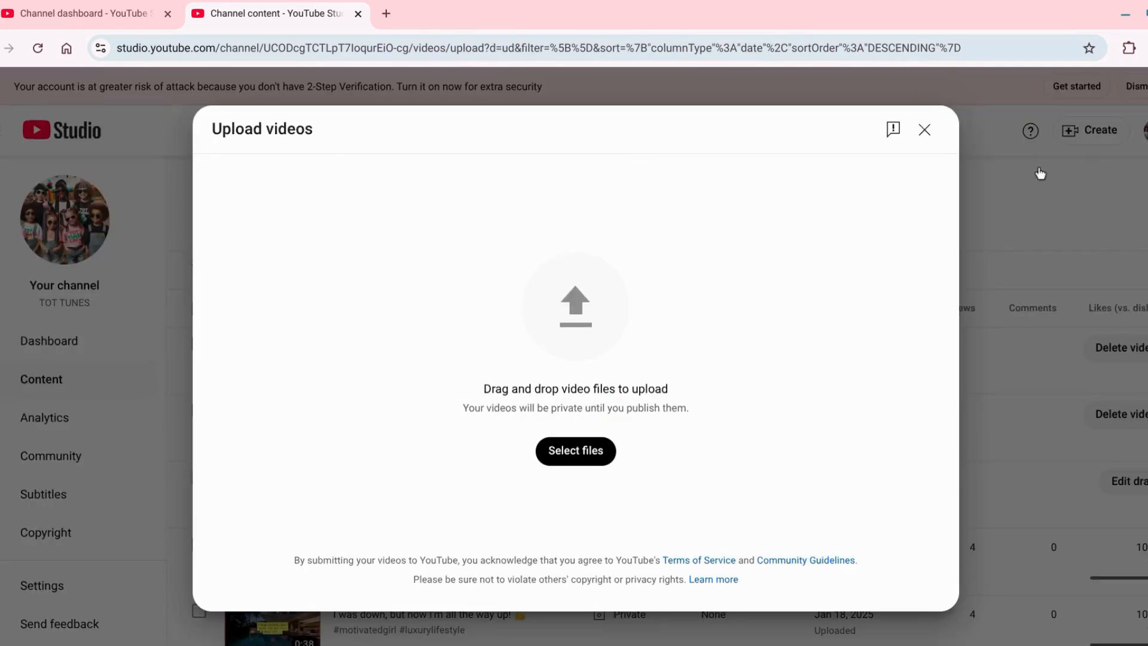
click(574, 454)
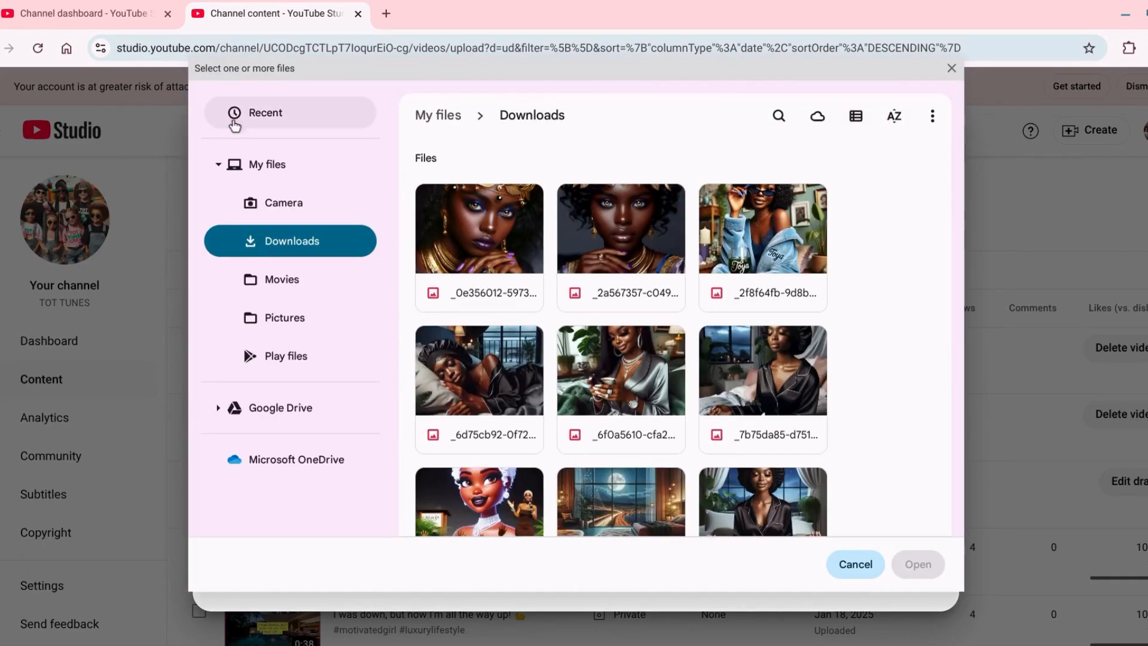
click(267, 115)
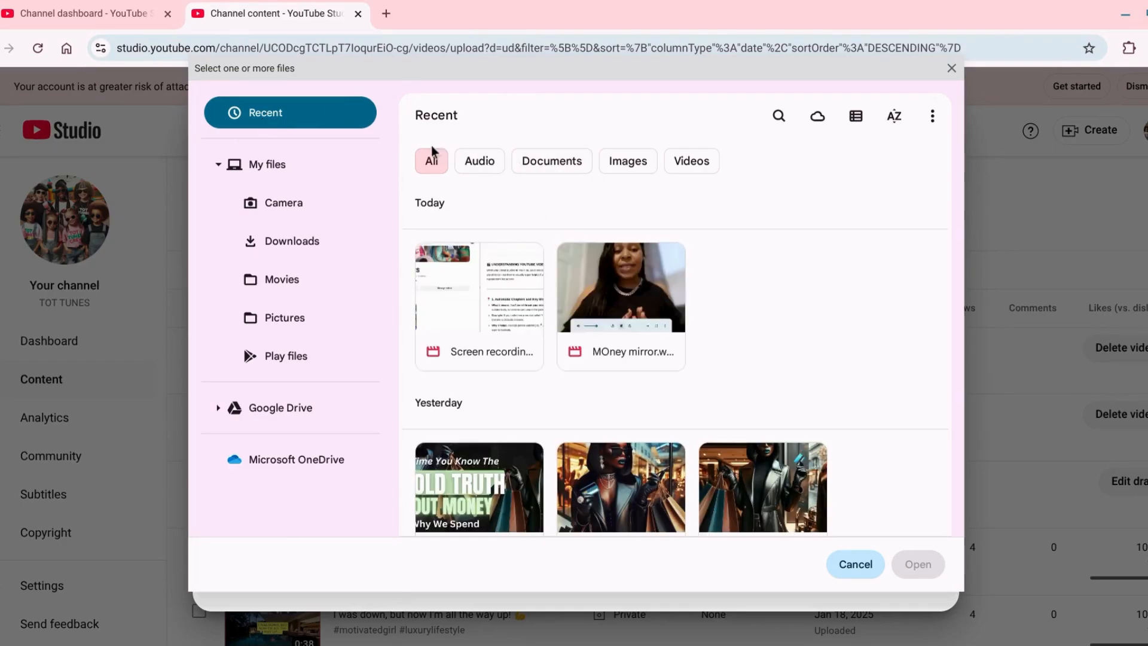
click(679, 173)
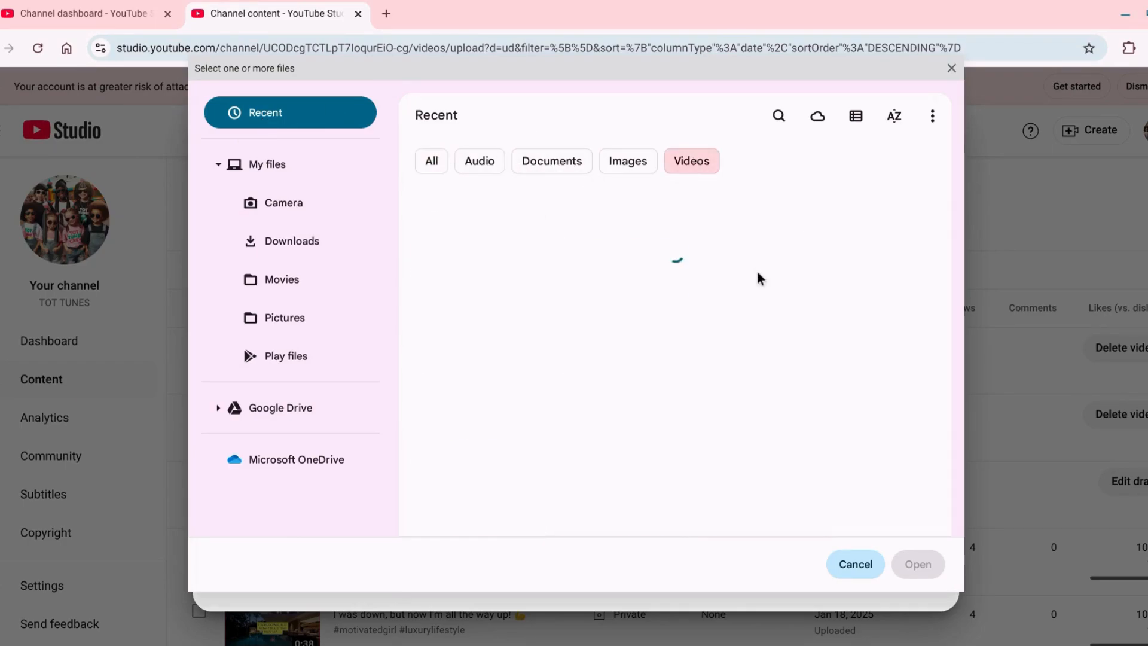
key(Down)
key(Down)
key(Down)
key(Down)
key(Down)
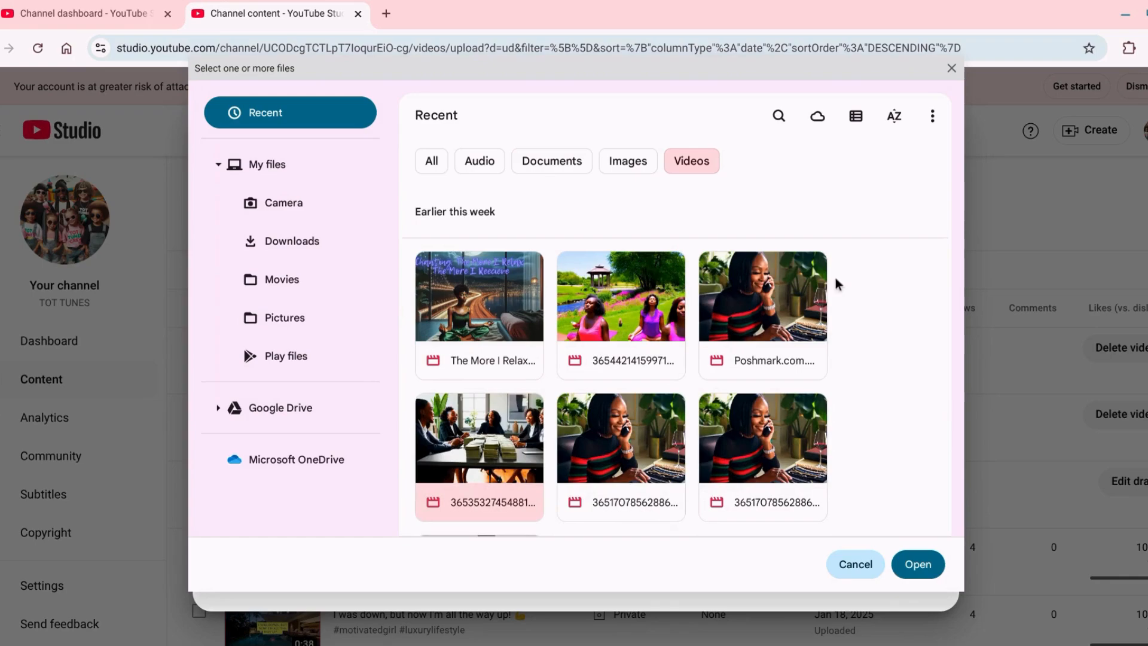
click(767, 325)
click(917, 564)
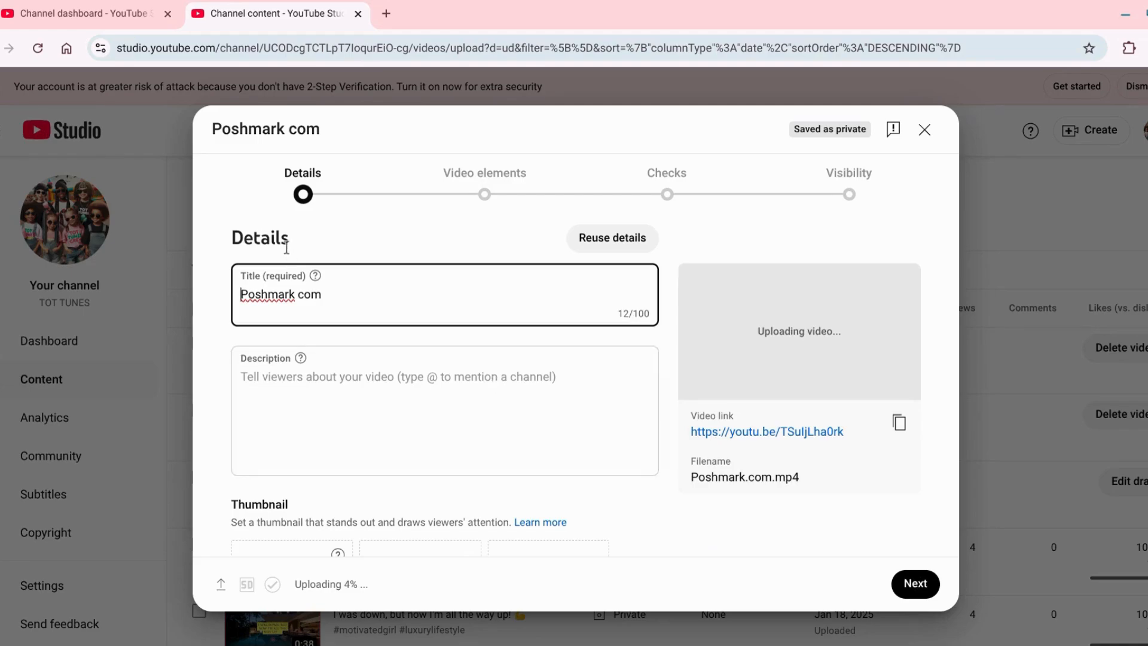
Clear the prefilled title and paste the copied Money Mirror text as the video's description.
key(BackSpace)
key(BackSpace)
key(BackSpace)
key(BackSpace)
key(BackSpace)
key(BackSpace)
key(BackSpace)
key(BackSpace)
key(BackSpace)
key(BackSpace)
key(BackSpace)
key(BackSpace)
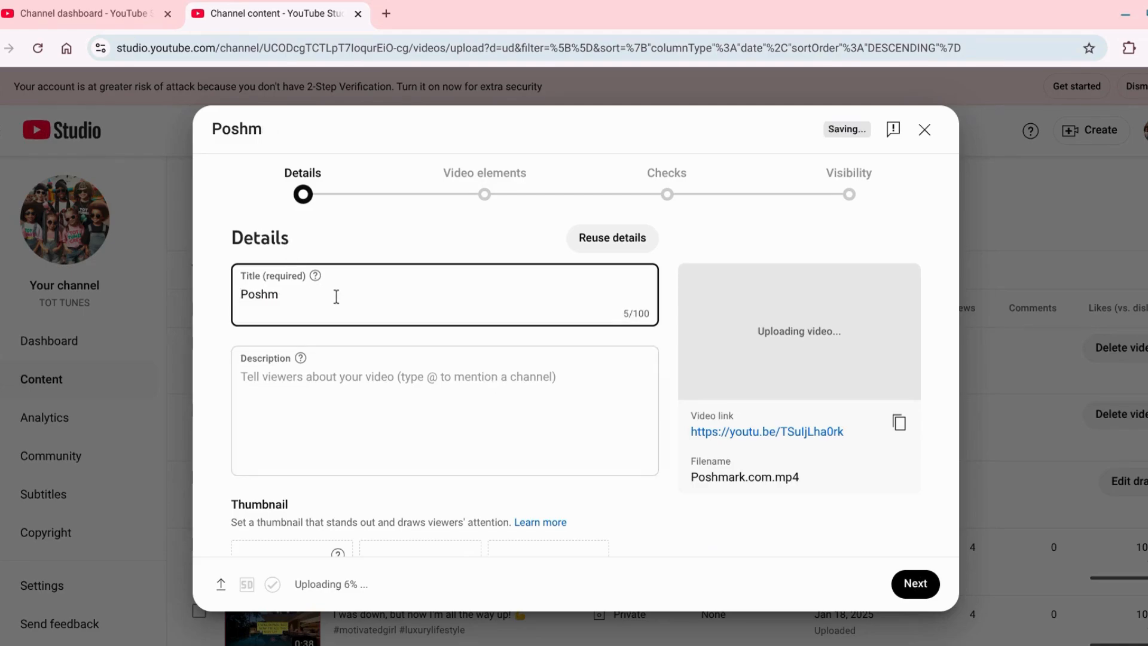
click(255, 377)
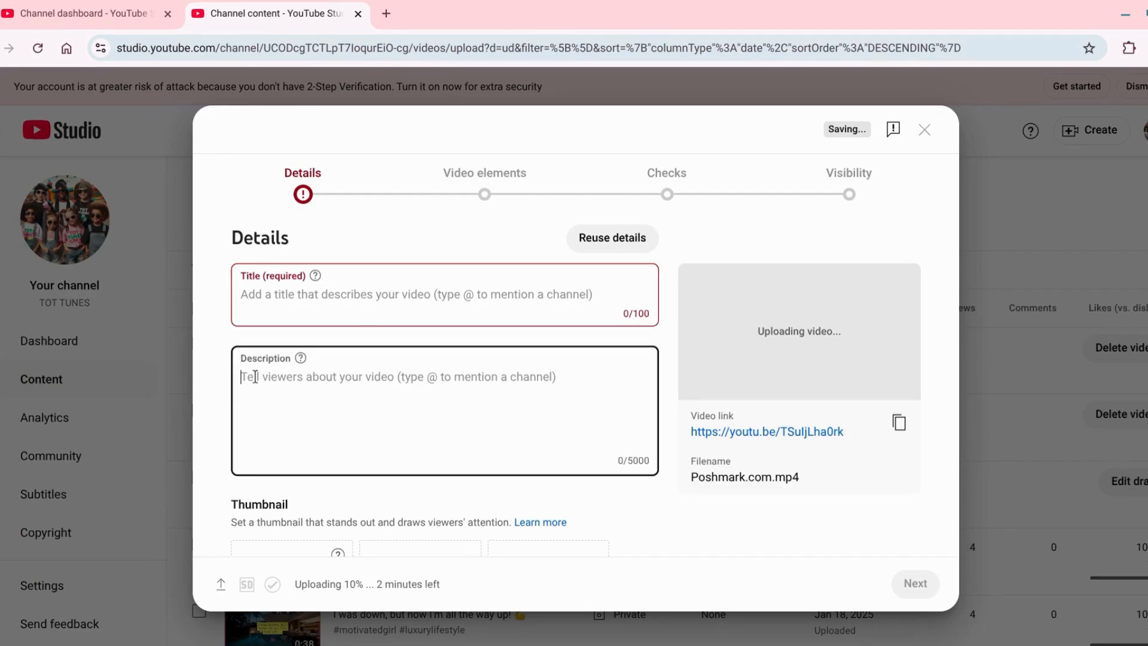
key(ctrl+v)
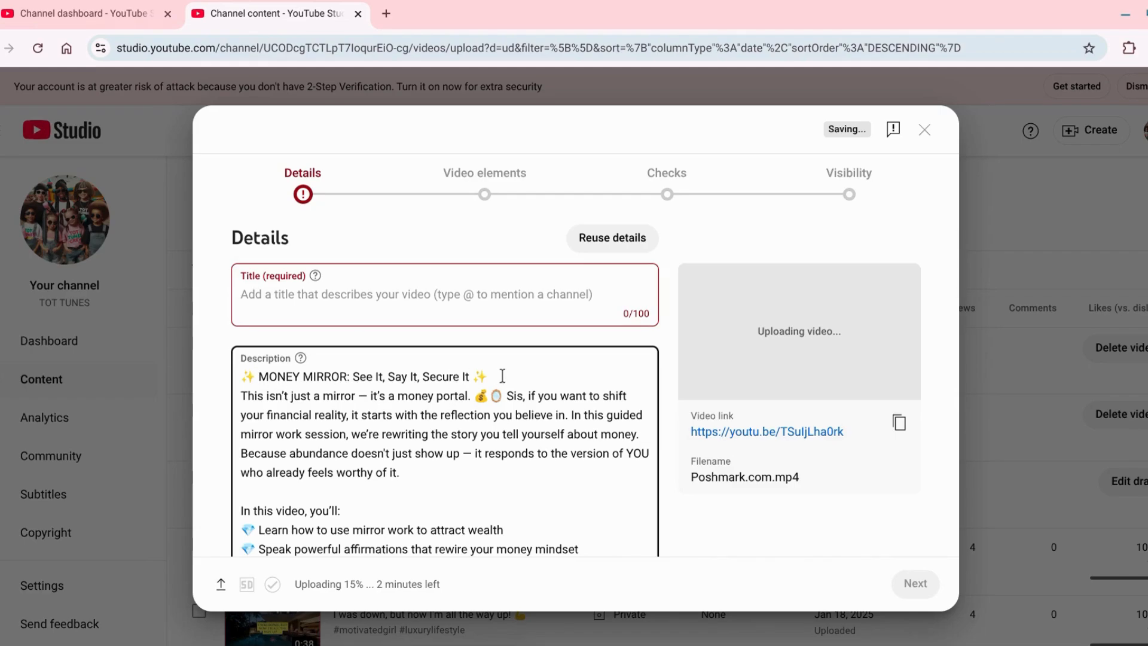
Copy the description's first line, "✨ MONEY MIRROR: See It, Say It, Secure It ✨", into the video title.
drag(500, 376, 236, 379)
key(ctrl+c)
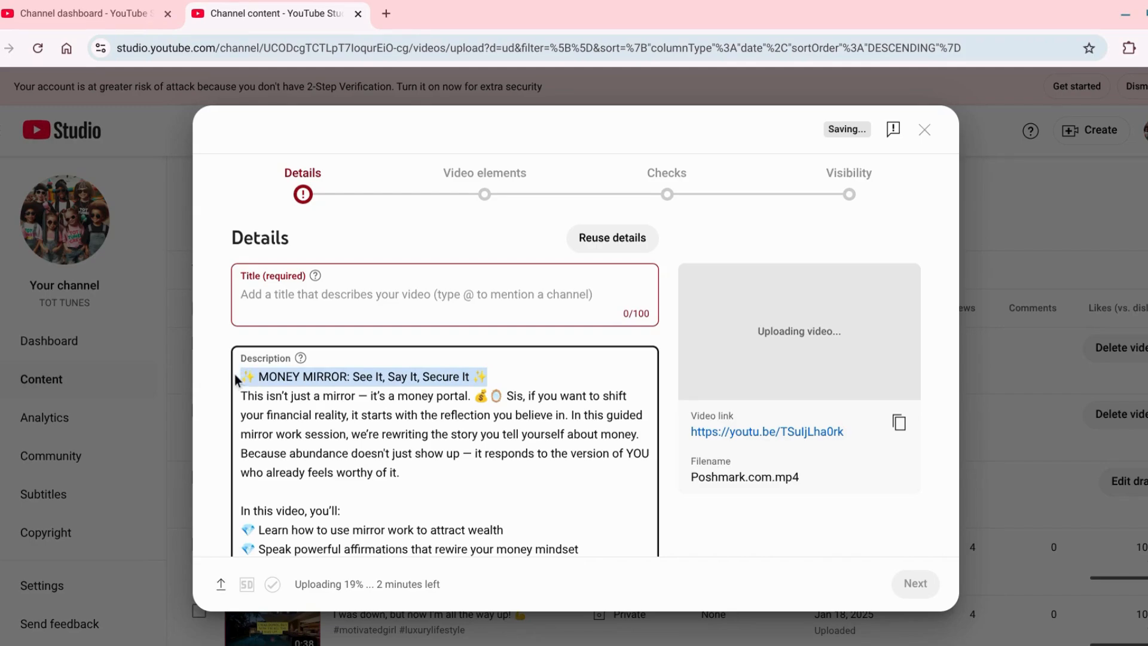
click(259, 294)
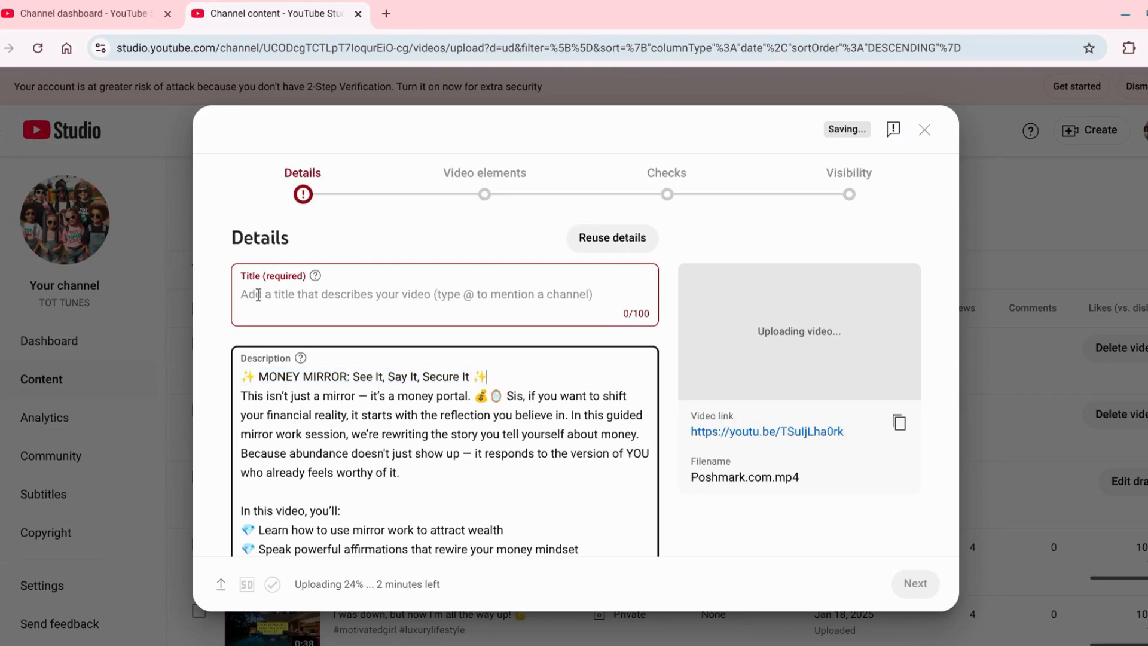
click(244, 297)
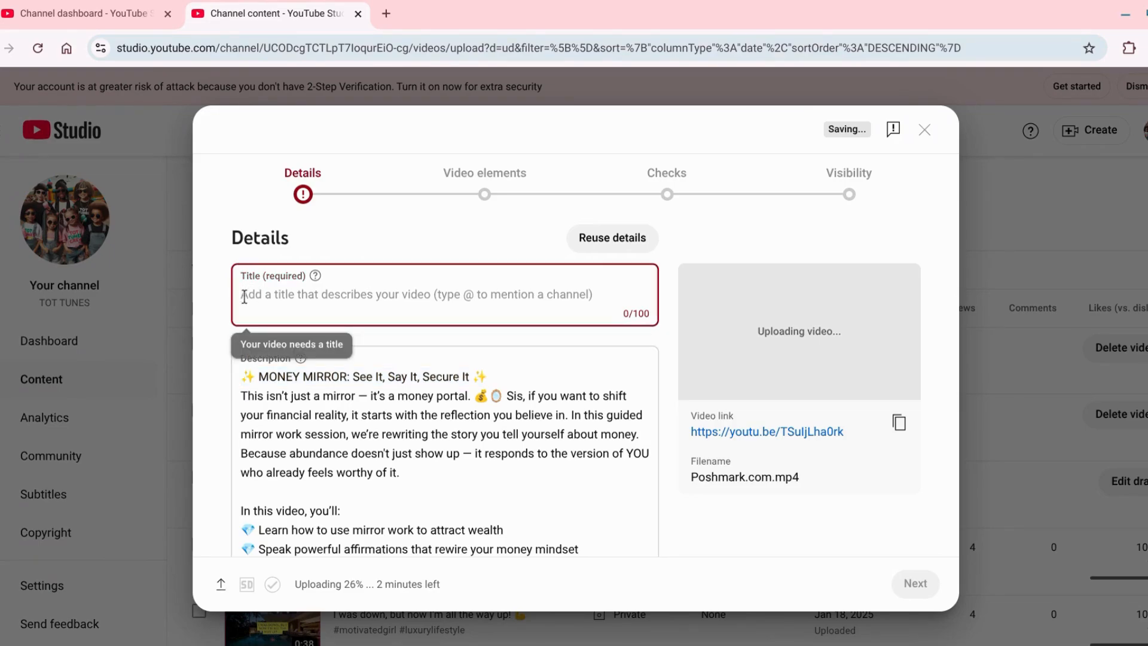
key(ctrl+v)
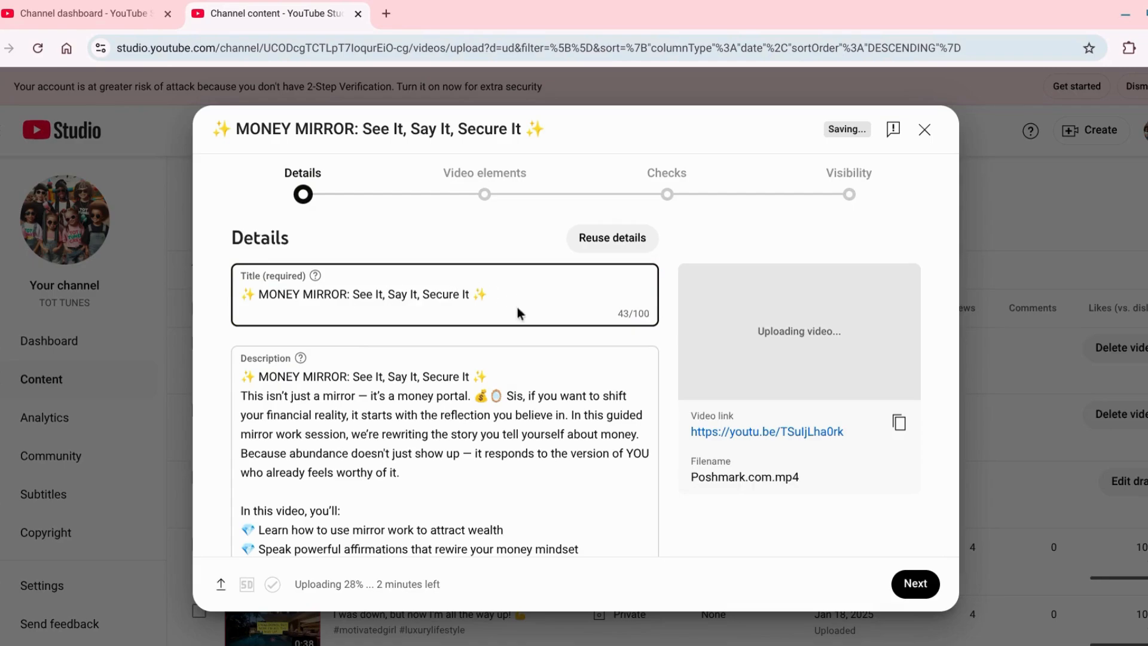
Try to upload a custom thumbnail file for the video and dismiss the phone verification request.
key(Tab)
key(Tab)
key(Tab)
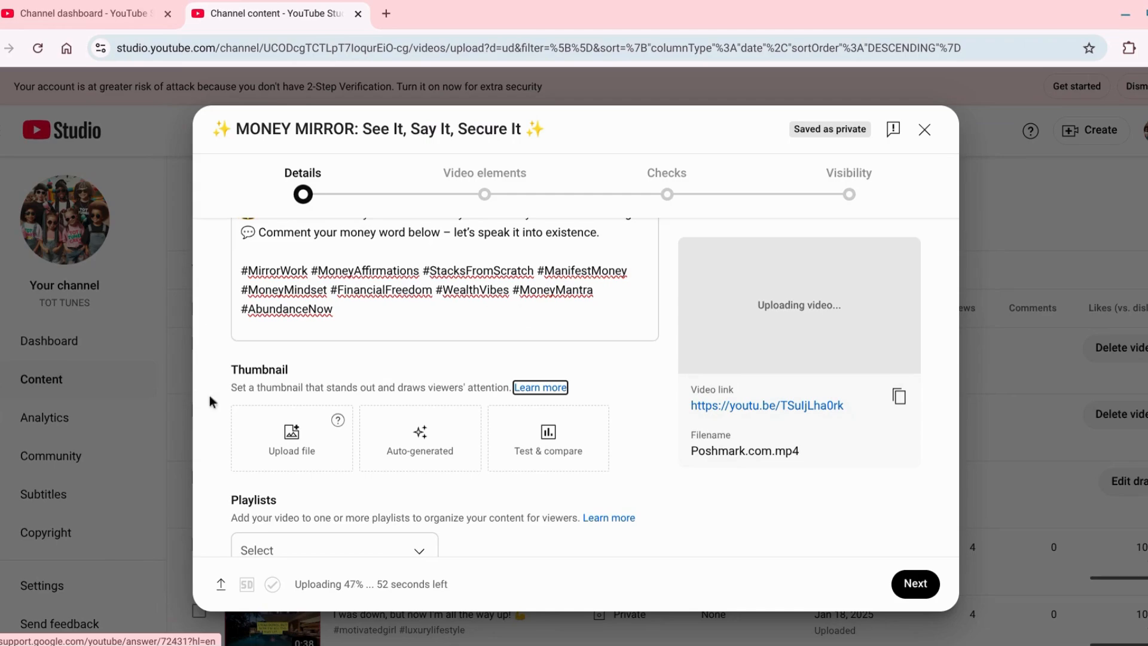
click(287, 444)
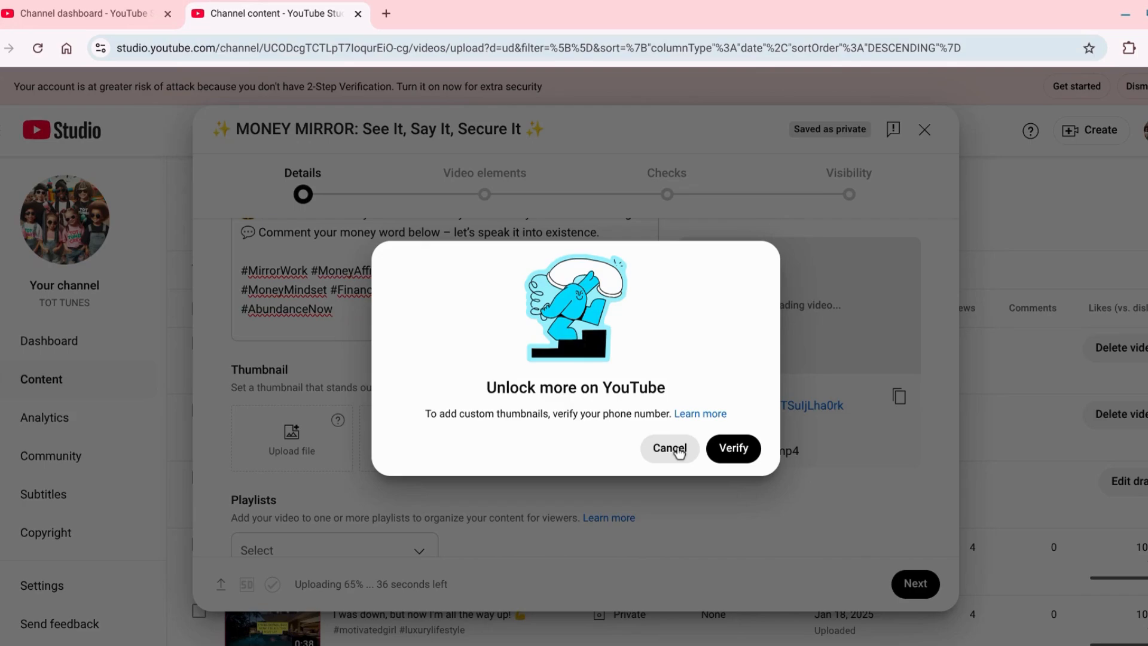
click(680, 452)
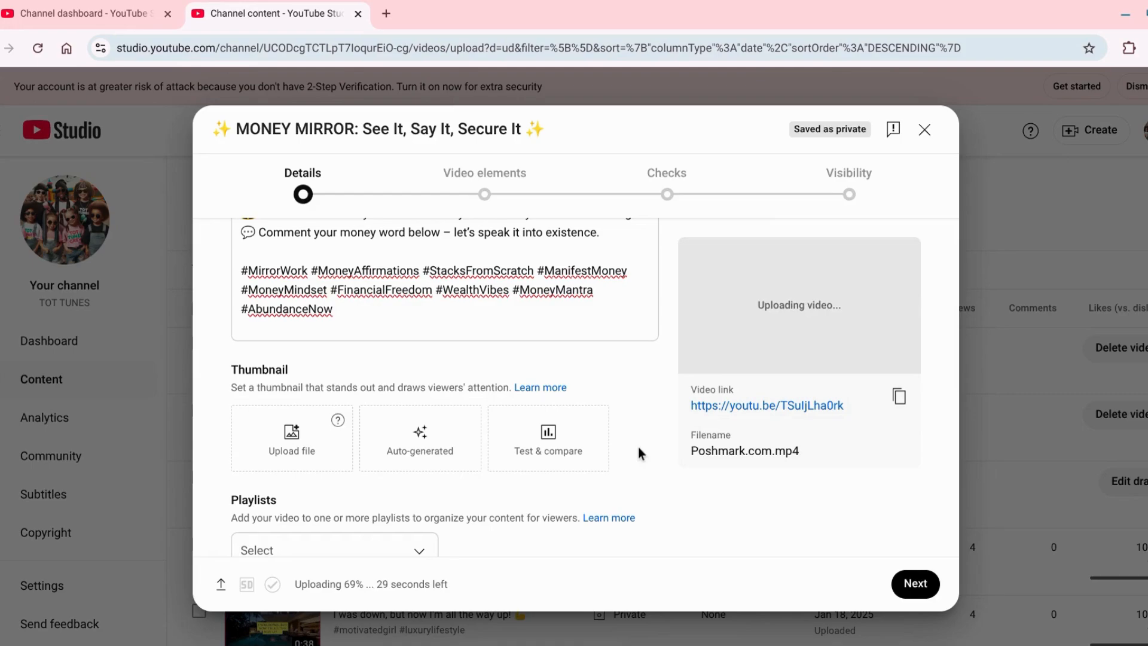
Look at the playlist choices for the video and close the list without choosing a playlist.
key(Tab)
key(Tab)
key(Tab)
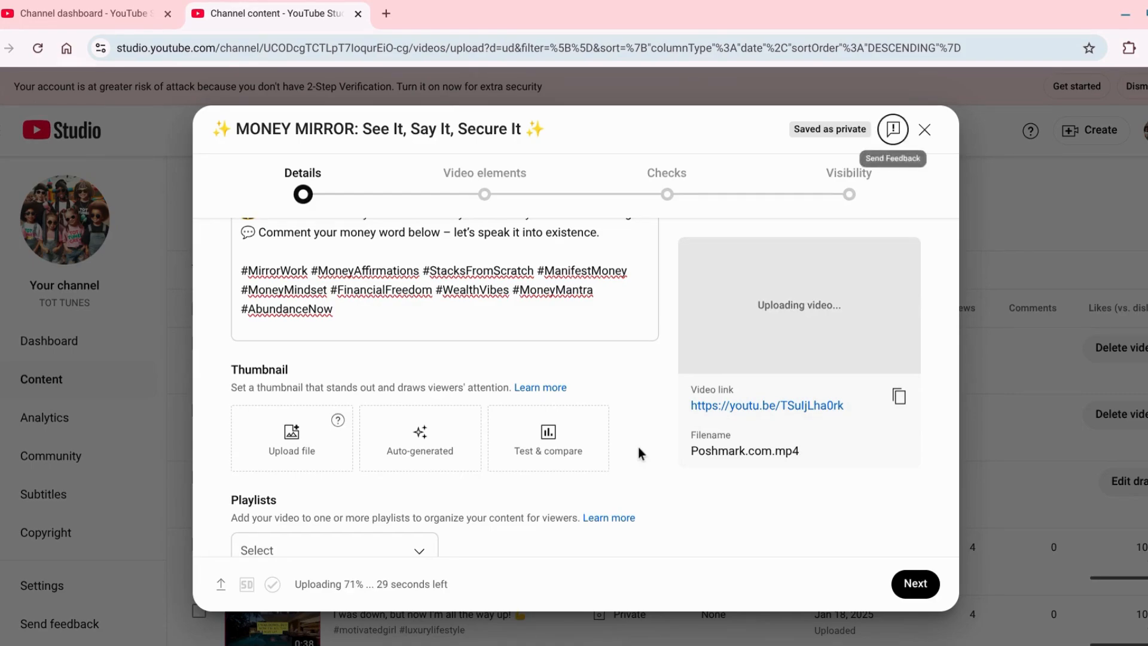
key(Tab)
key(Tab)
key(Tab)
key(Tab)
key(Tab)
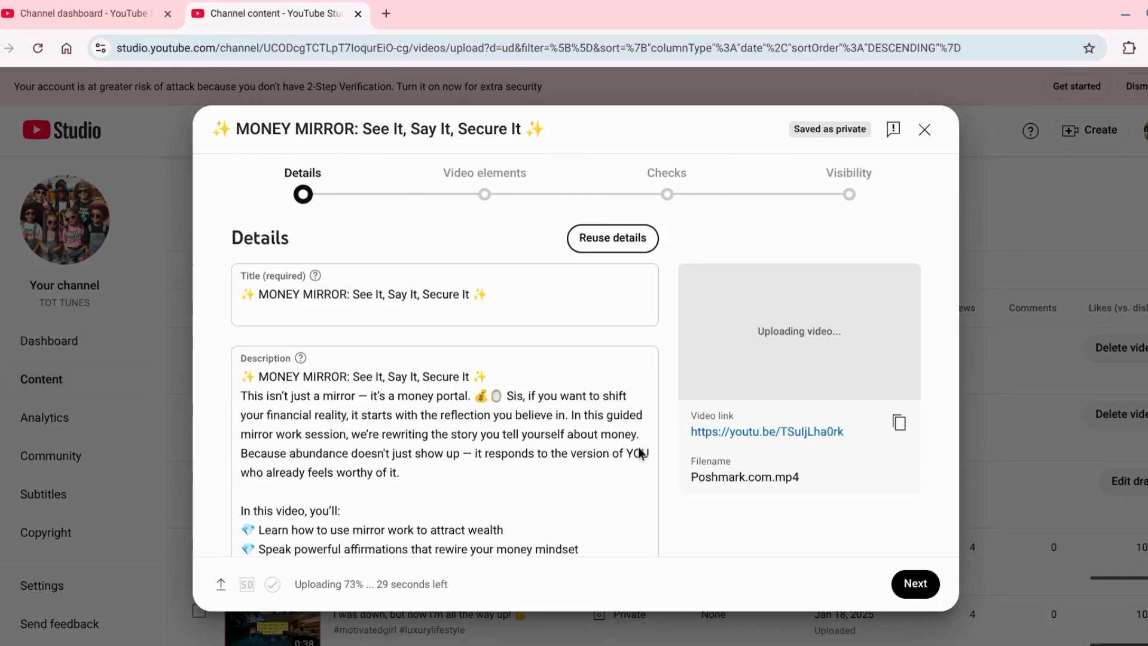
key(Tab)
key(Tab)
key(Tab)
key(Tab)
key(Tab)
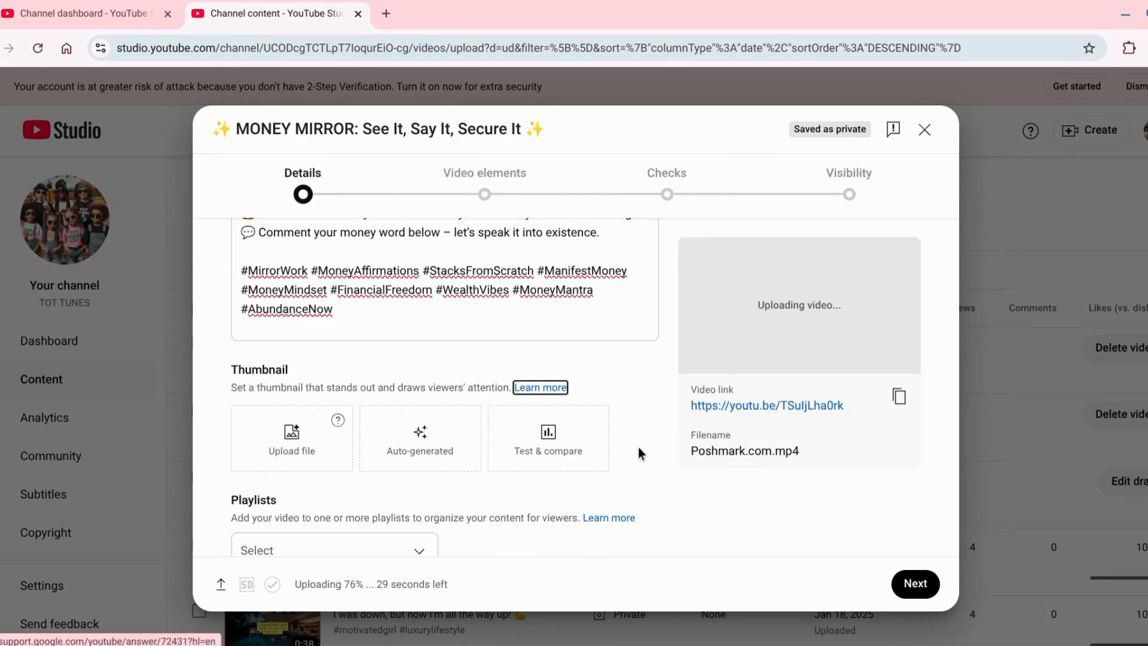
key(Tab)
key(Tab)
key(Tab)
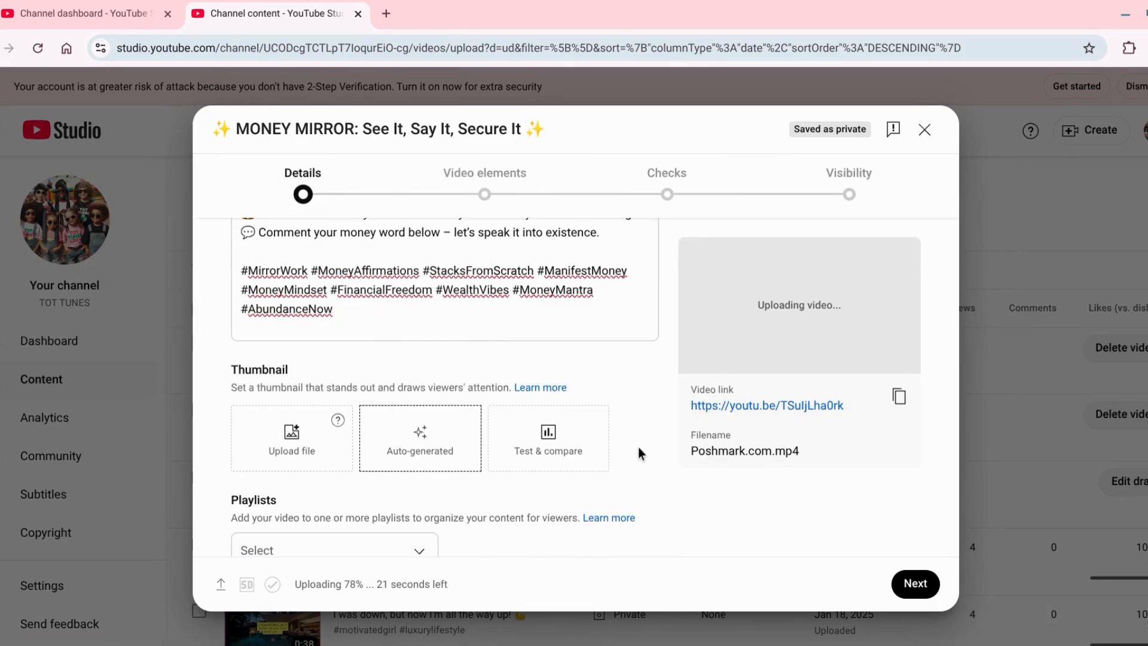
key(Tab)
key(Tab)
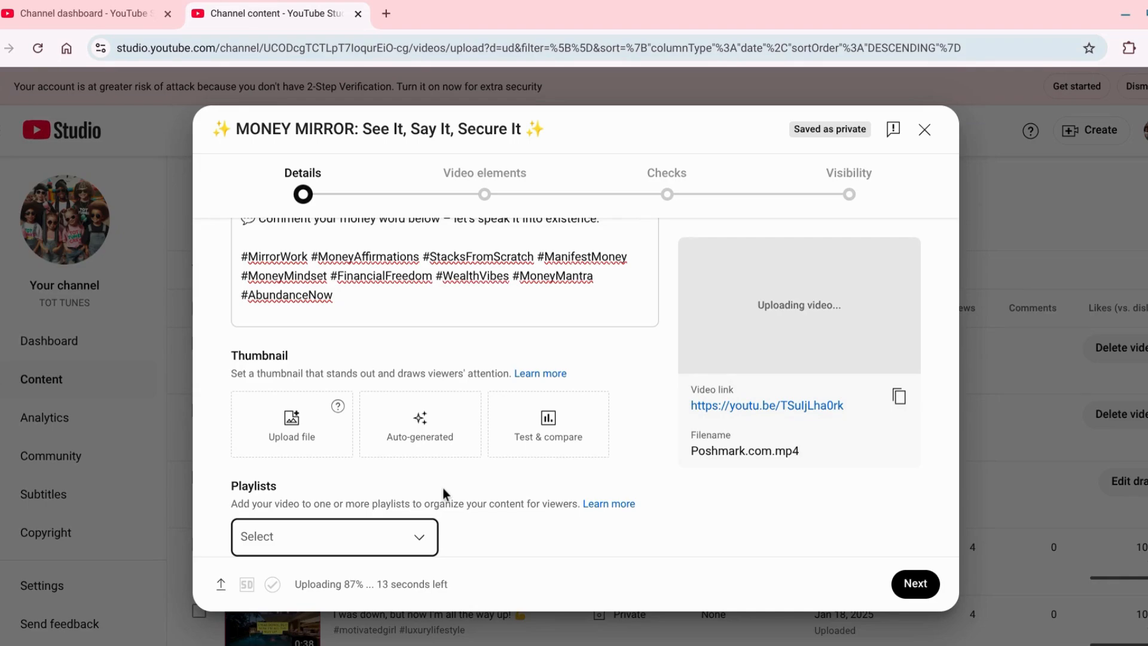
click(420, 540)
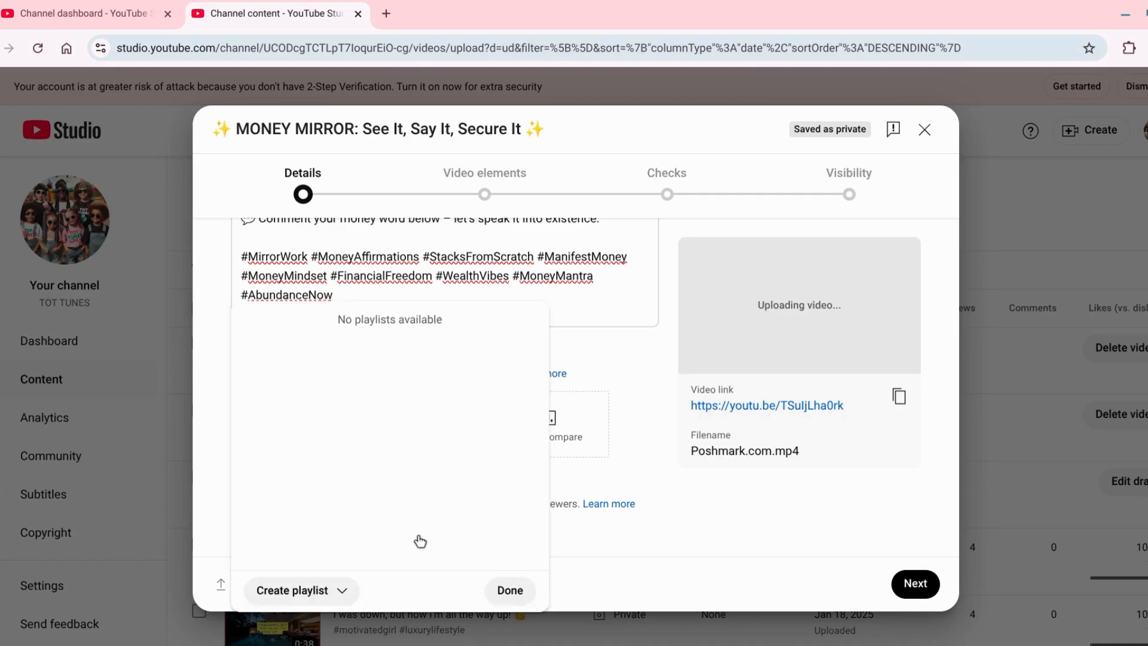
click(505, 591)
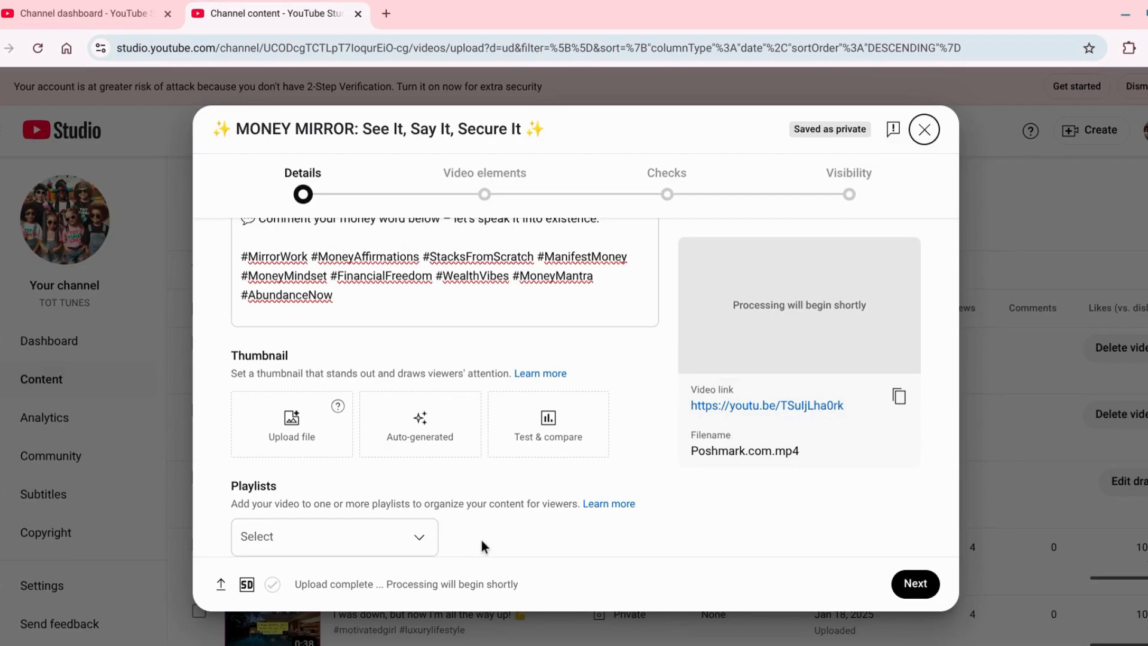
Go through the video details to examine the Audience section's made-for-kids question and the age restriction setting.
key(Tab)
key(Tab)
key(Tab)
key(Tab)
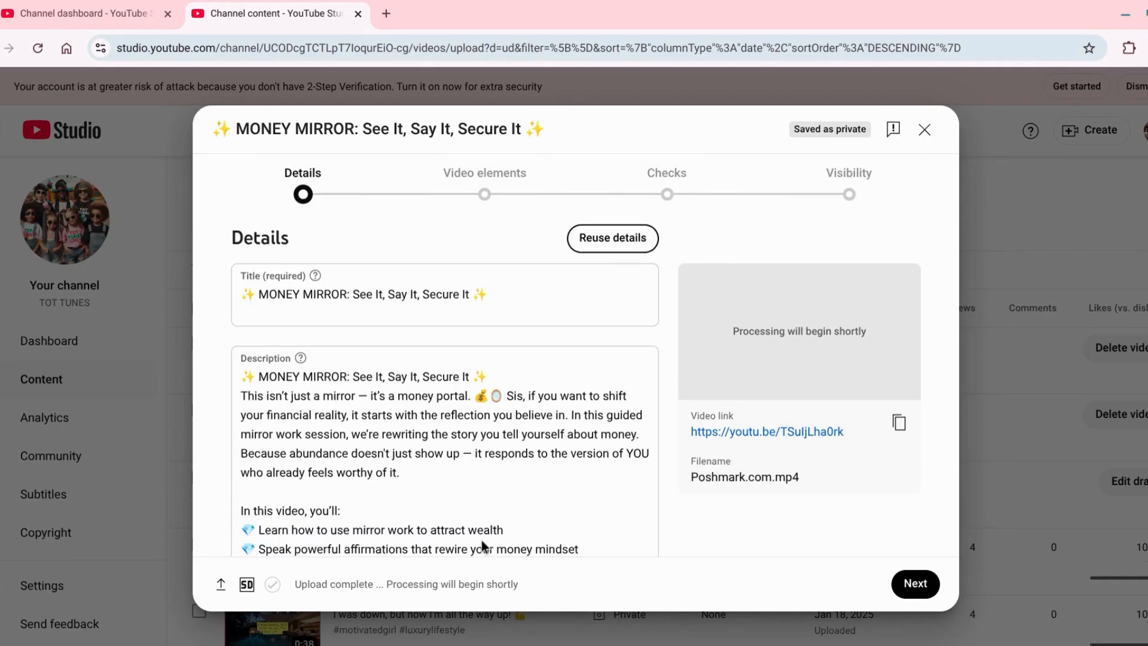
key(Tab)
key(Tab)
key(Tab)
key(Tab)
key(Tab)
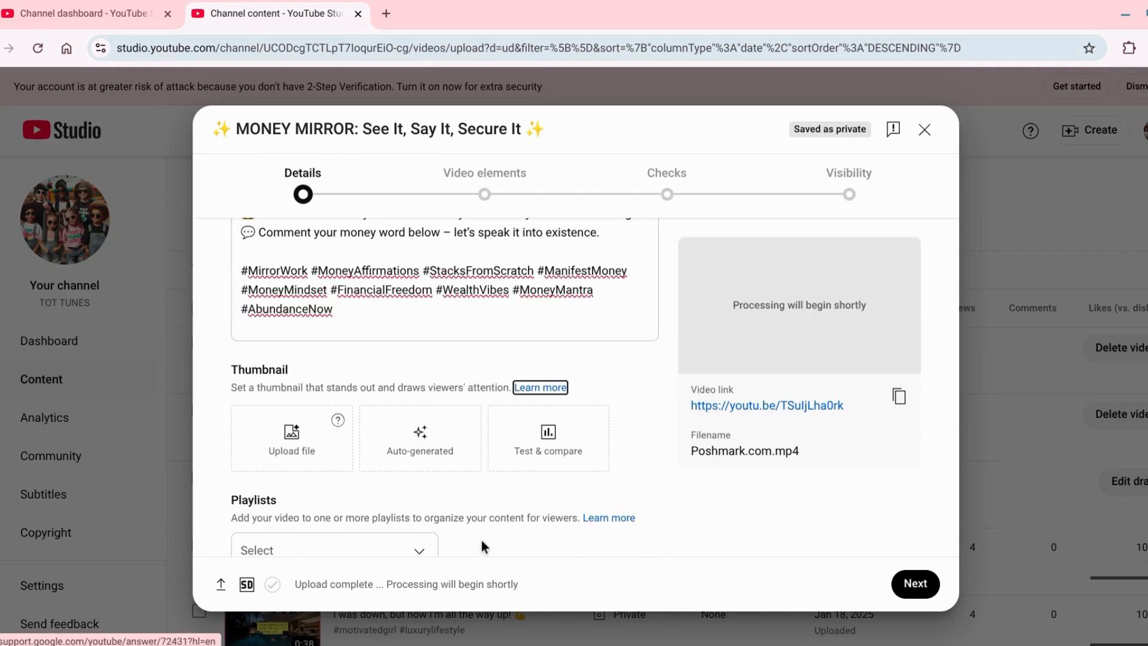
key(Tab)
key(Tab)
key(Tab)
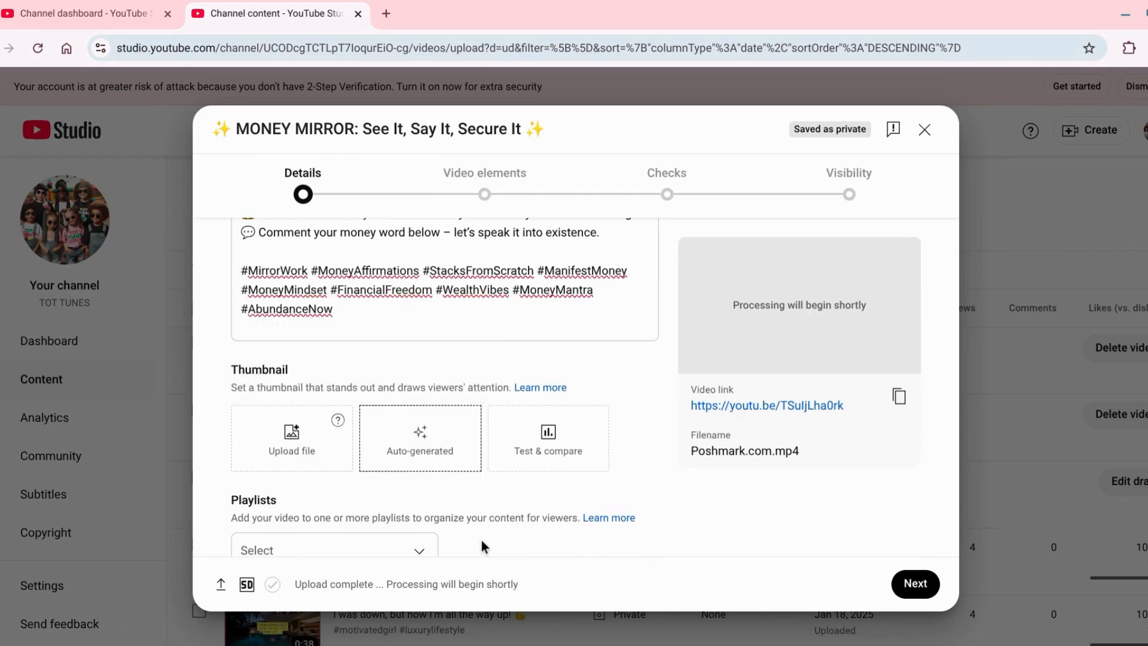
key(Tab)
key(Tab)
key(Tab)
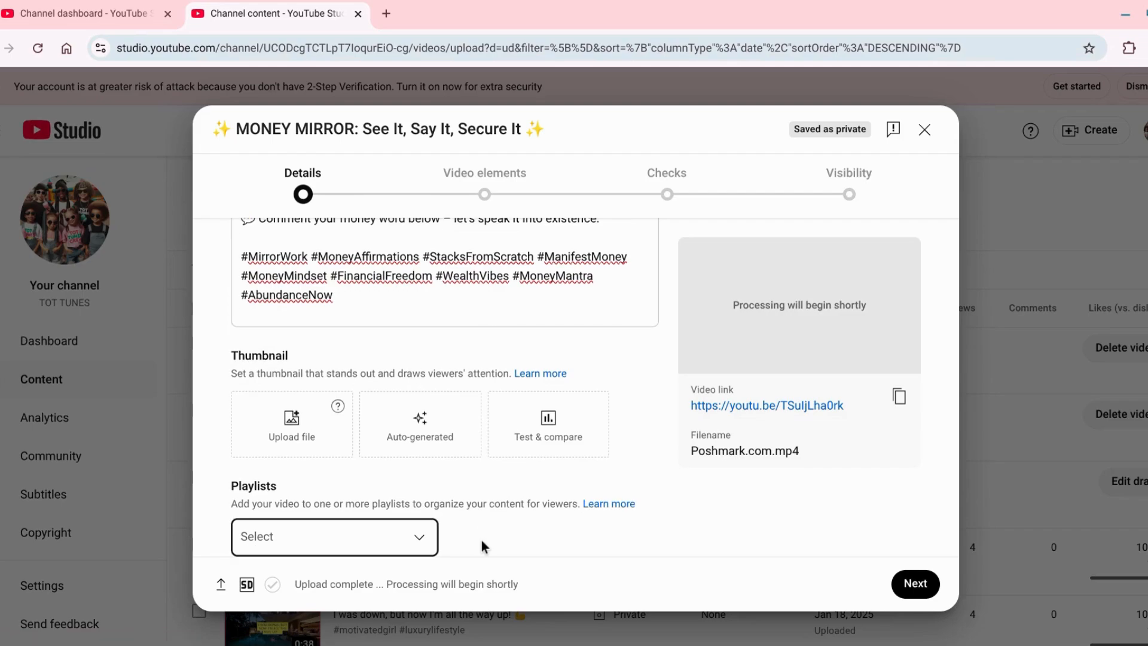
key(Tab)
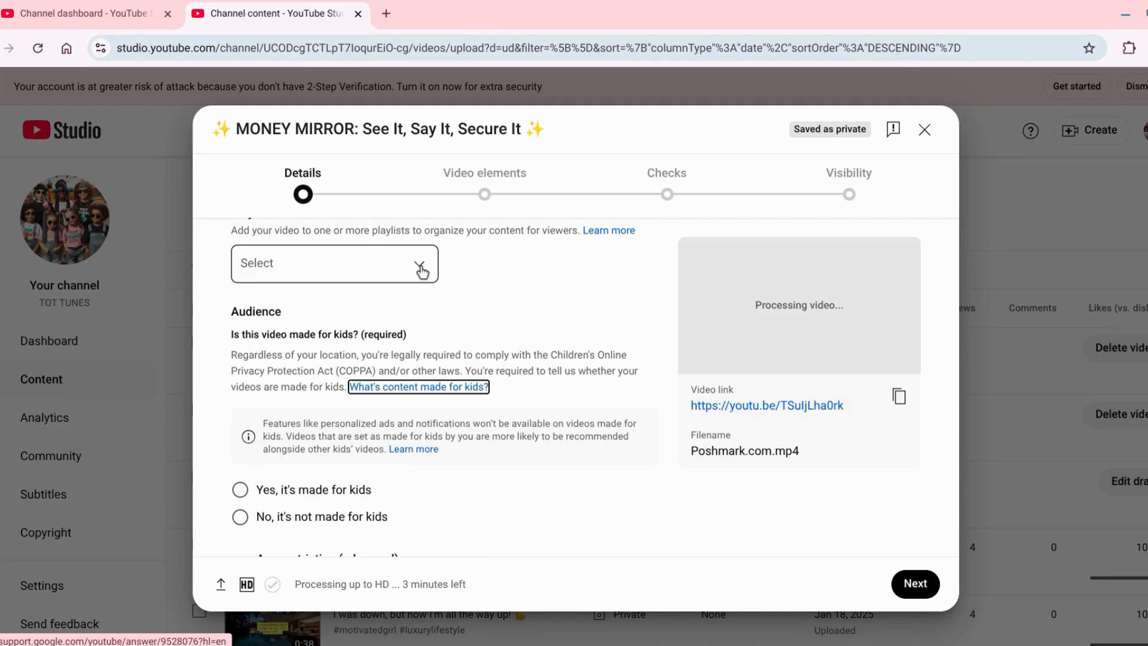
key(Tab)
key(Tab)
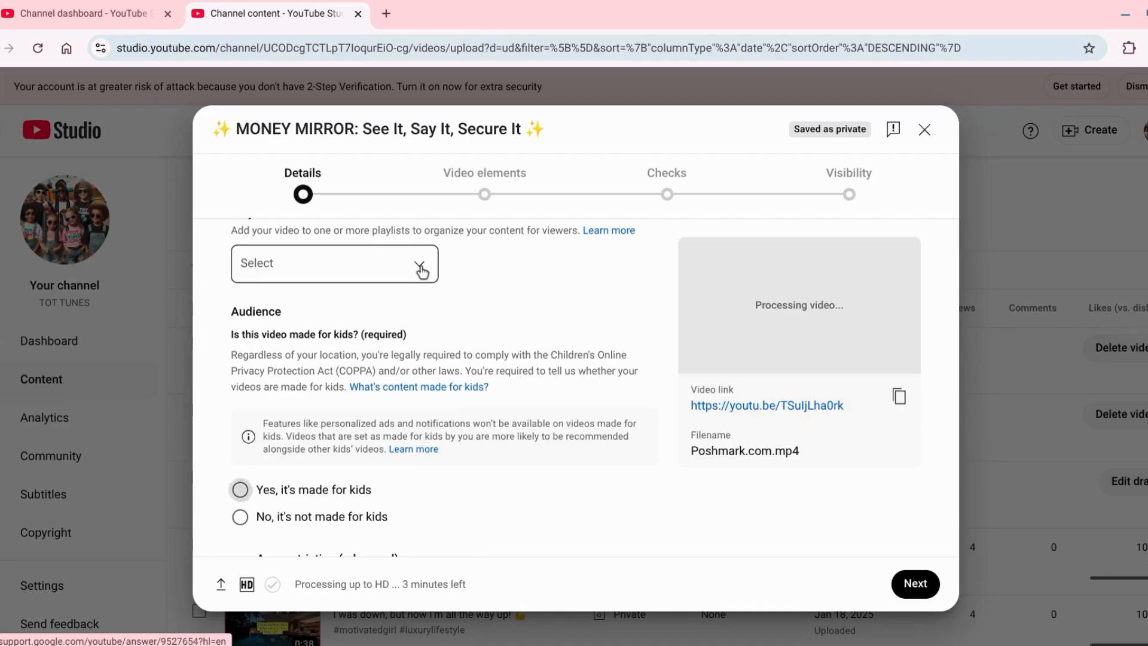
key(Tab)
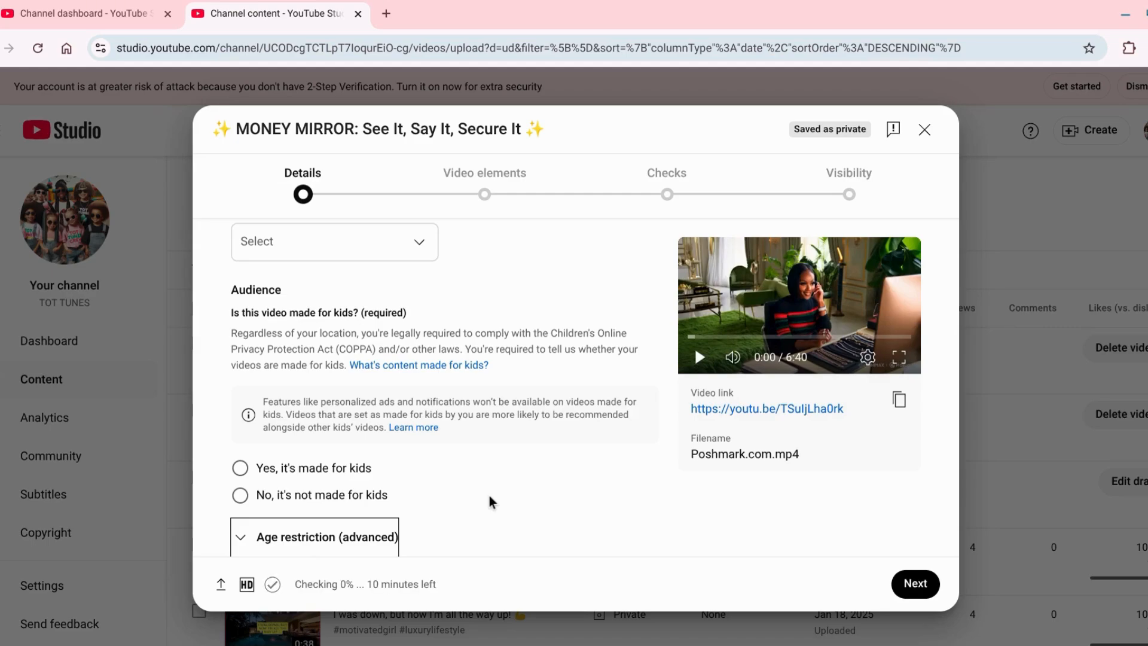
Expand the additional video details and go through the paid promotion option to the altered content question.
scroll(489, 501, down, 1)
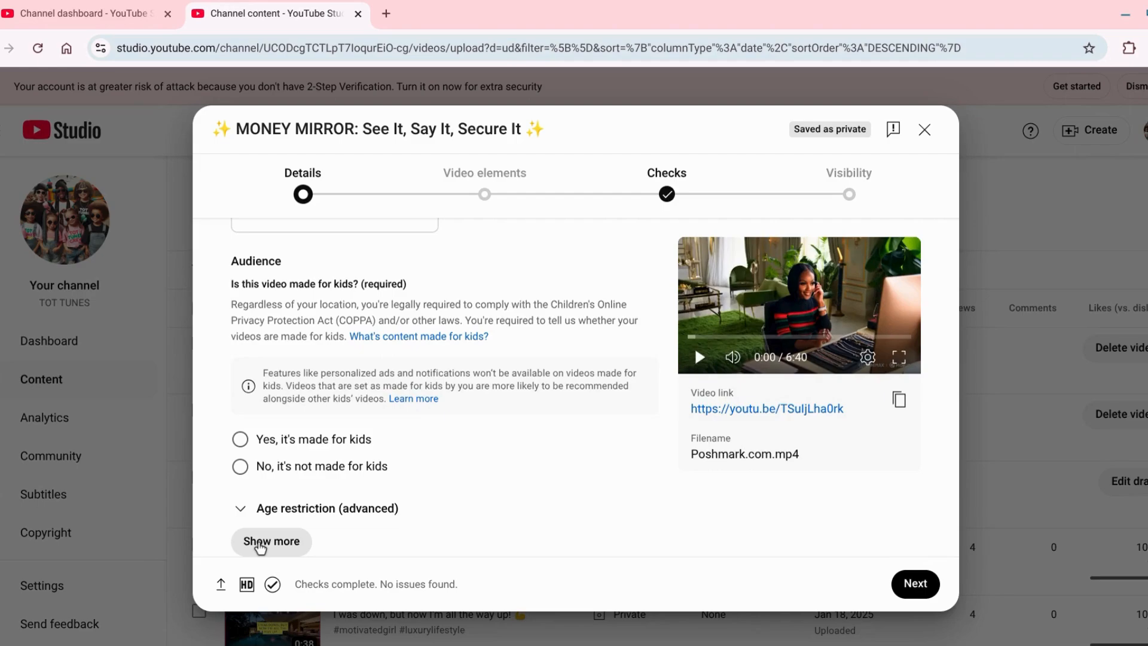
click(260, 542)
scroll(260, 547, down, 5)
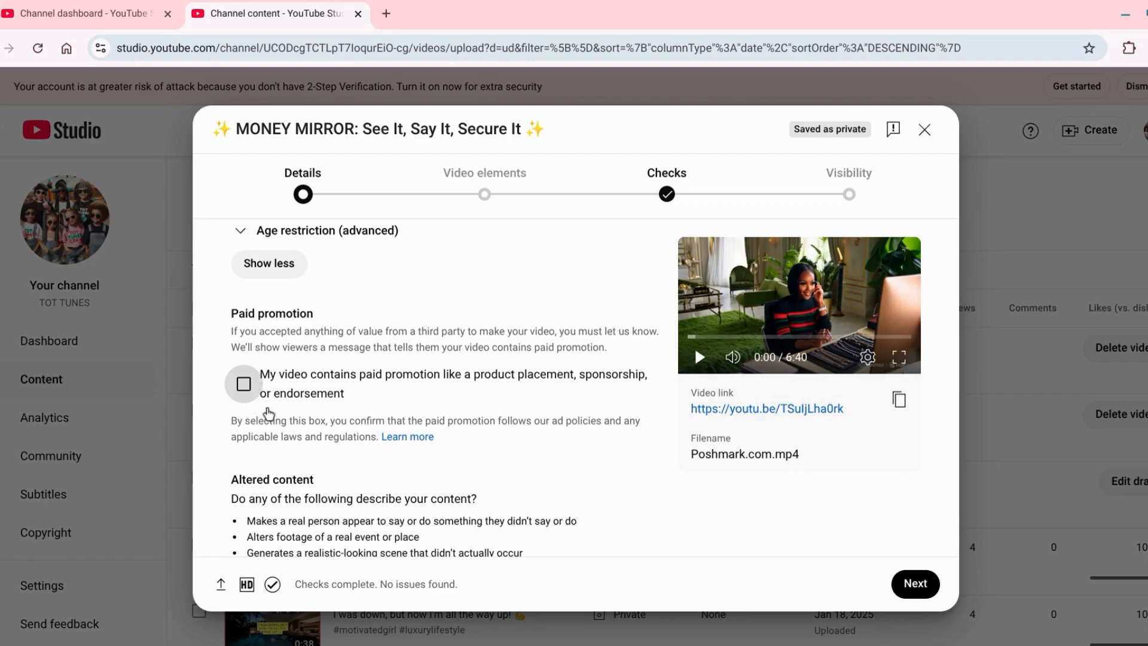
key(Tab)
key(Tab)
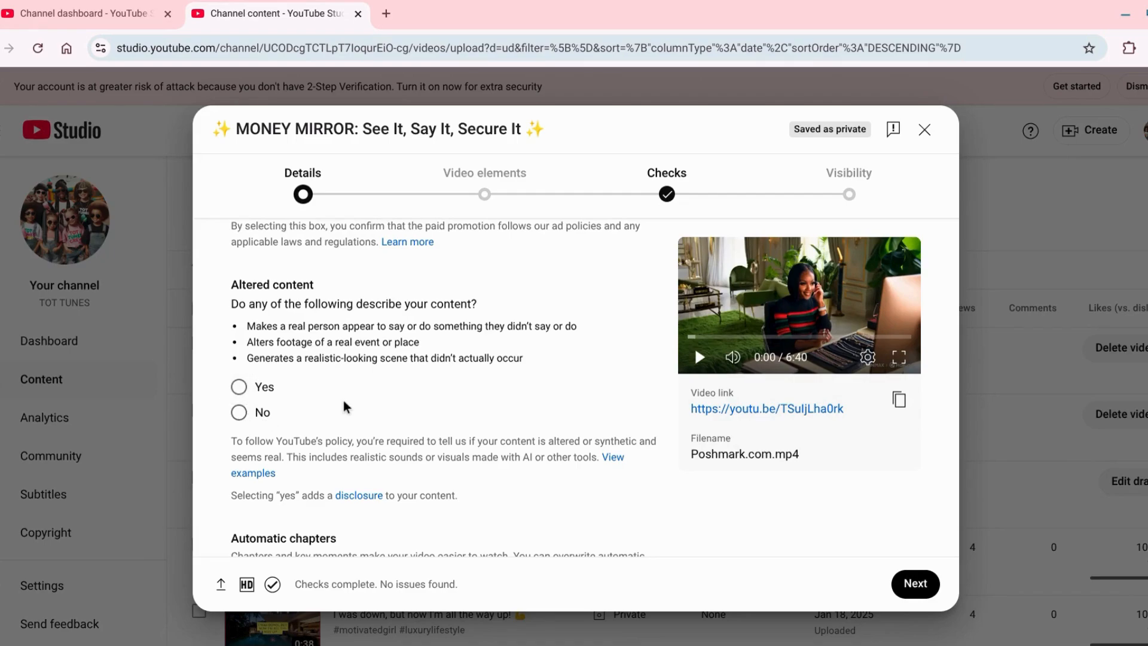
Examine the altered content question, automatic chapters and featured places settings in the expanded video details.
key(Tab)
key(Tab)
key(Tab)
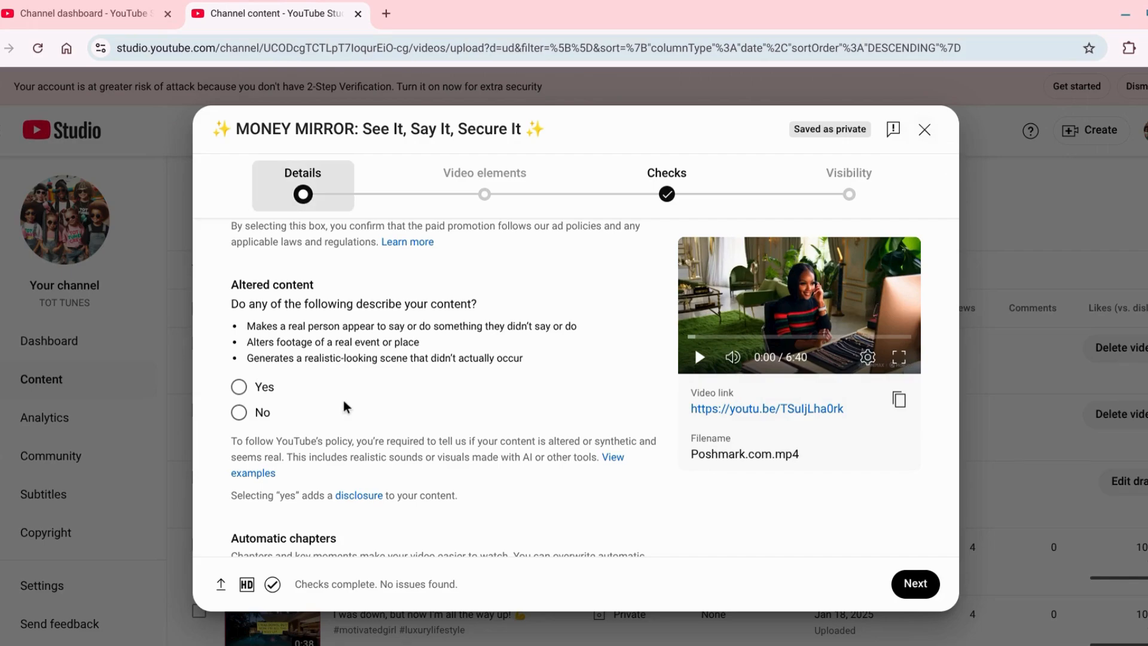
key(Tab)
key(Tab)
key(Tab)
key(Tab)
key(Tab)
key(Tab)
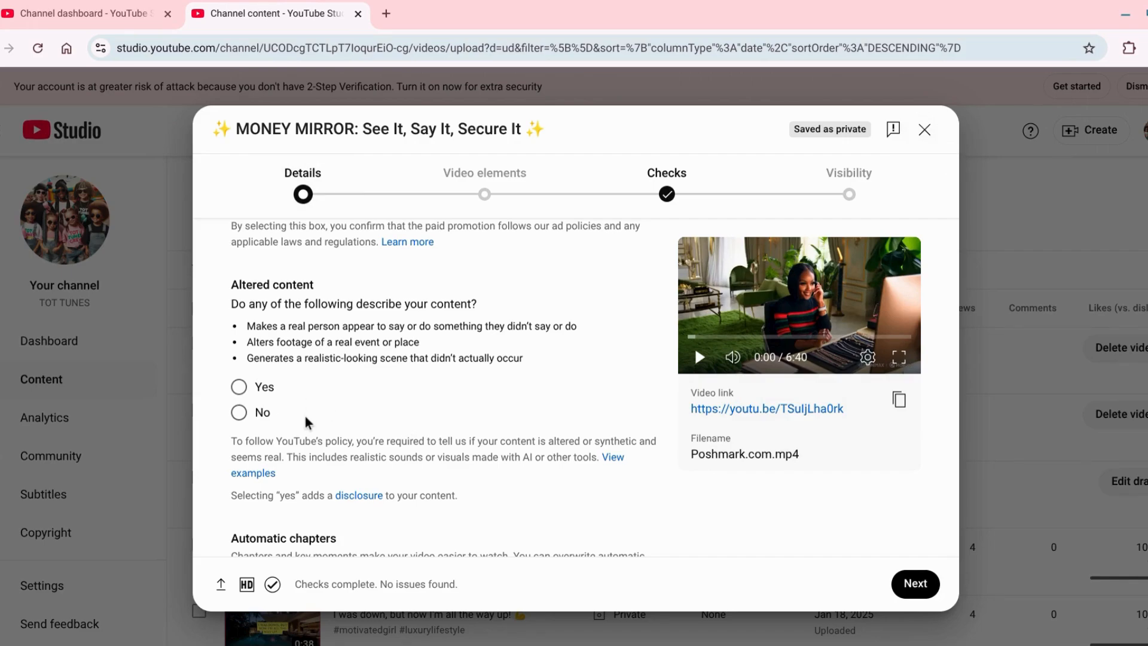
key(Tab)
key(Tab)
key(Tab)
key(Tab)
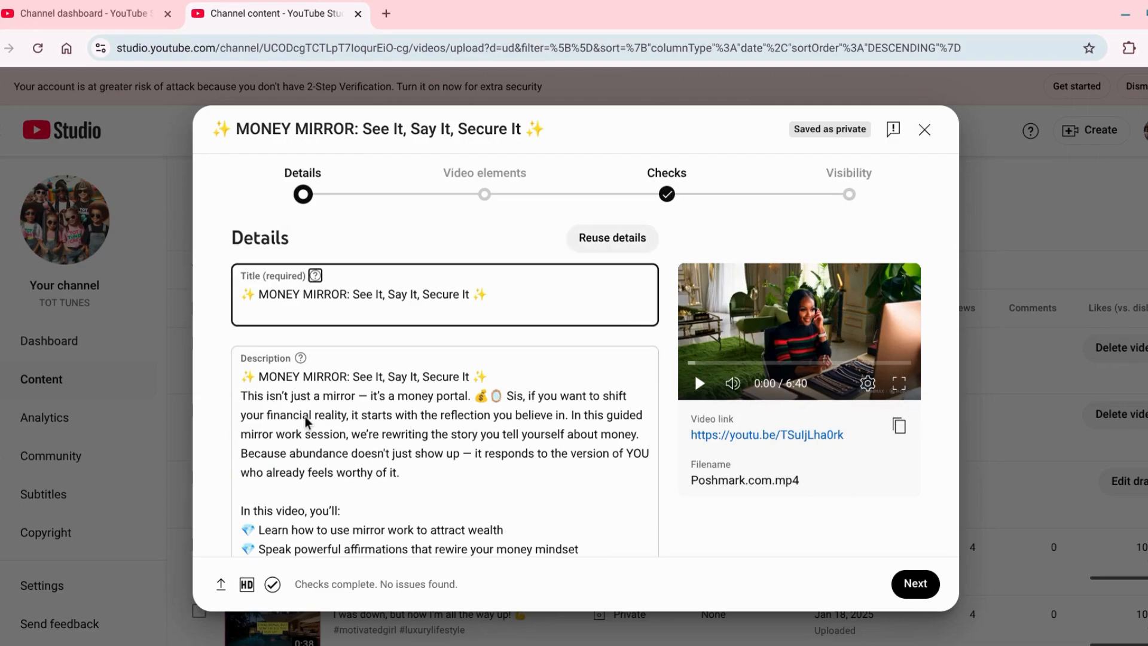
key(Tab)
key(Tab)
key(Tab)
key(Tab)
key(Tab)
key(Tab)
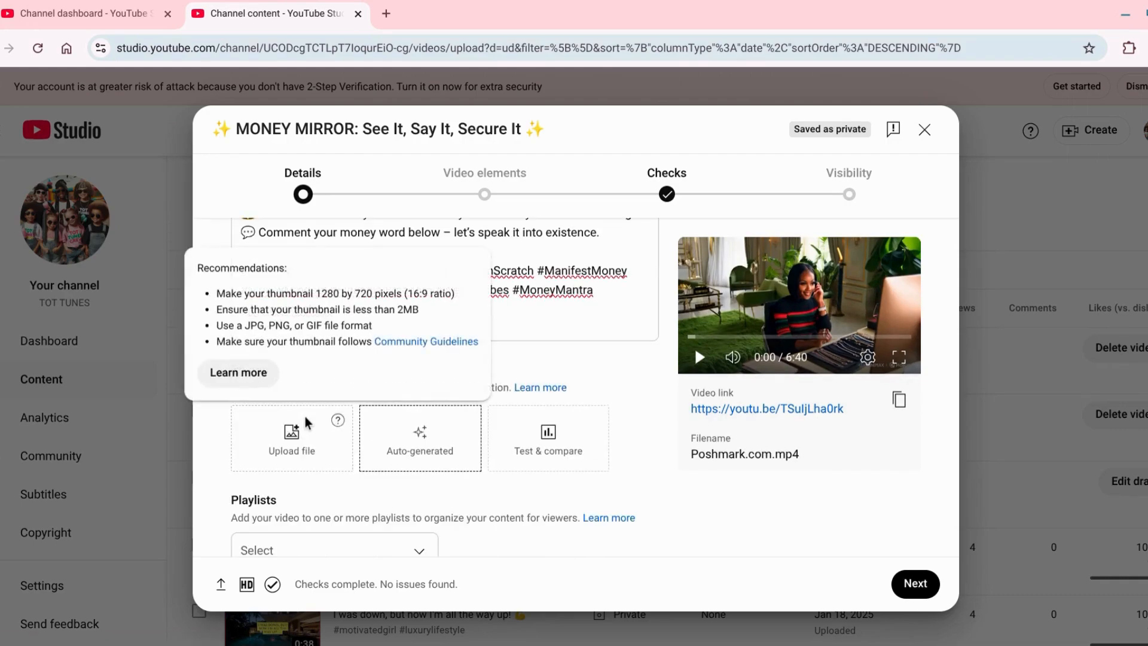
key(Tab)
key(Tab)
key(Tab)
key(Tab)
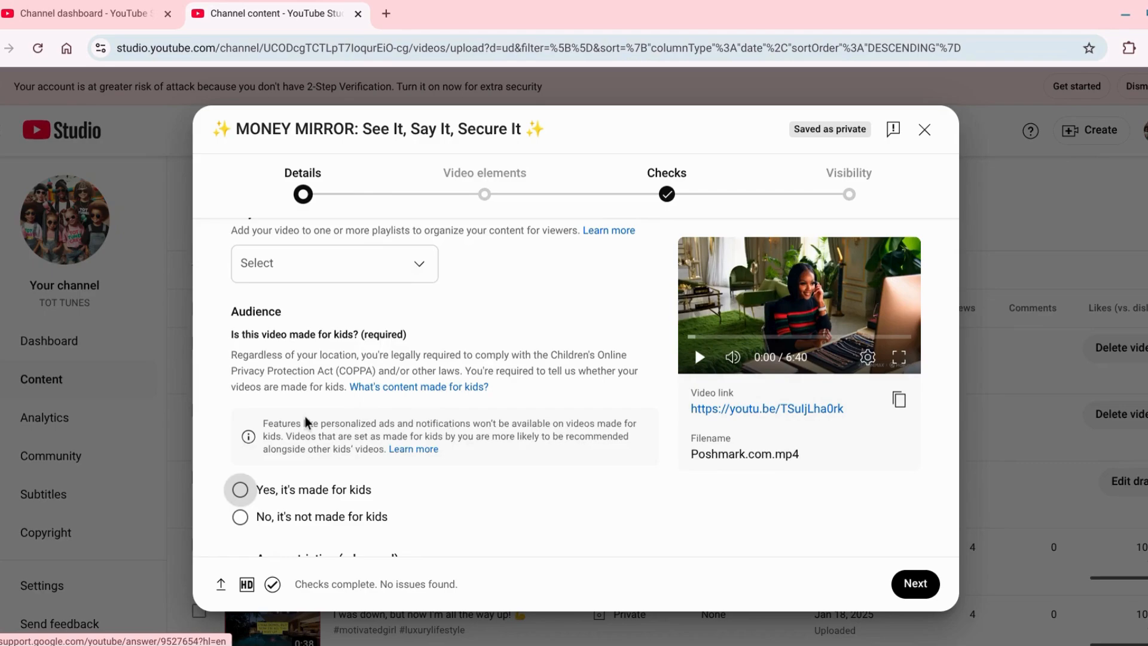
key(Tab)
key(Tab)
key(Tab)
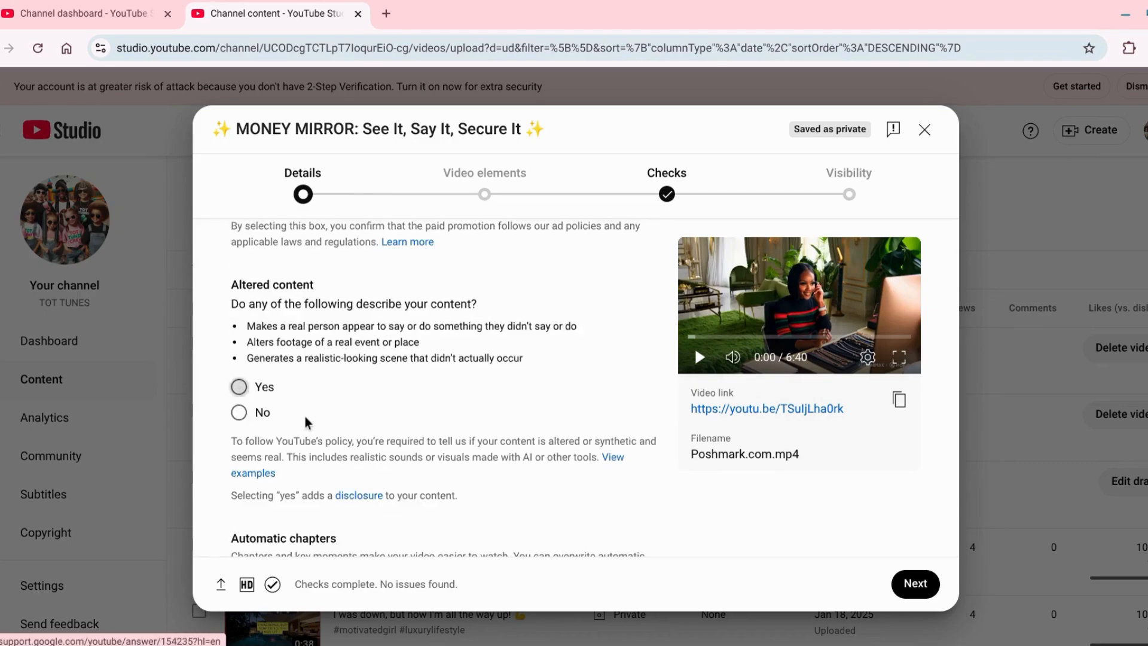
key(Tab)
key(Tab)
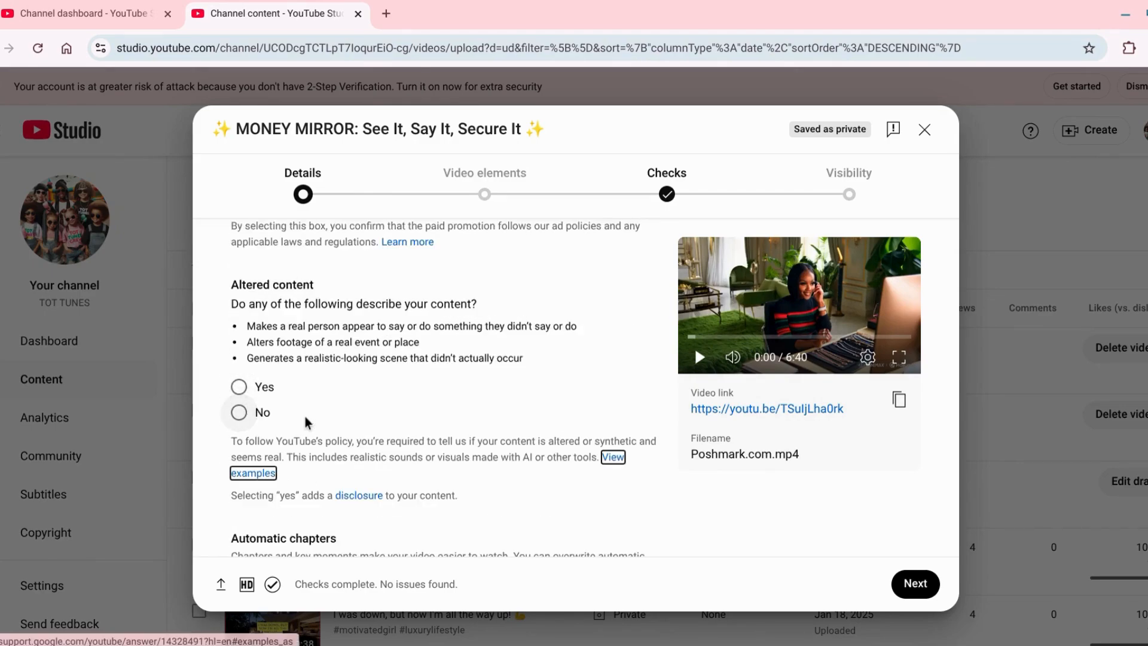
key(Tab)
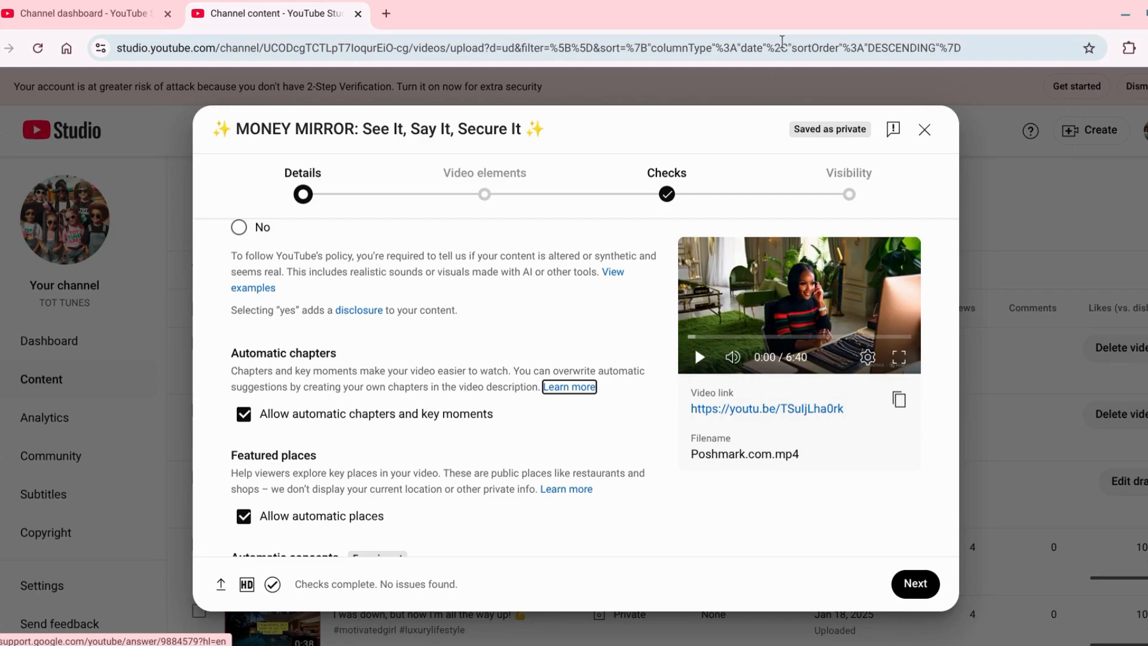
Switch to the ChatGPT conversation and find its explanation of automatic chapters and key moments under the video details features.
mouse_move(1139, 14)
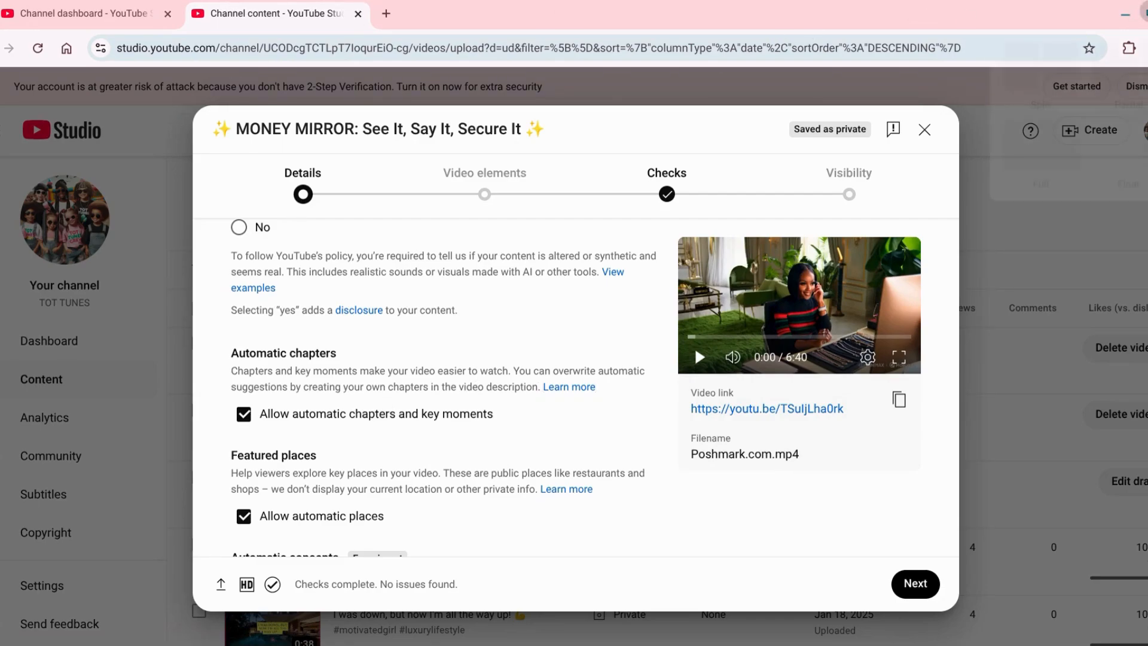
click(1016, 66)
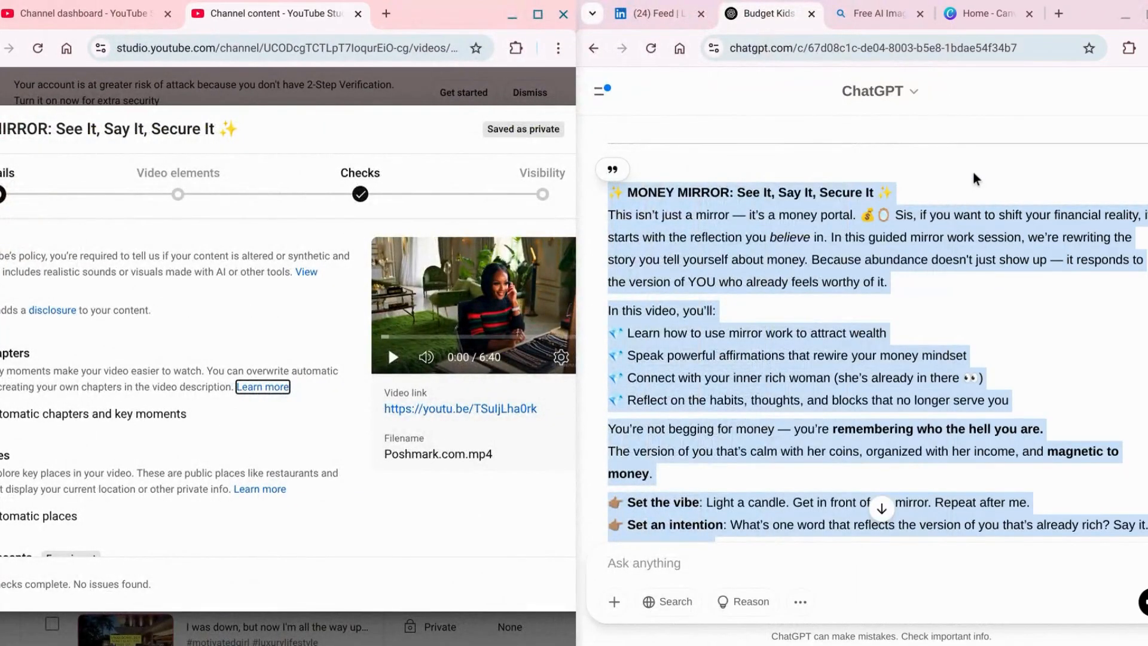
scroll(973, 171, down, 10)
scroll(974, 172, up, 15)
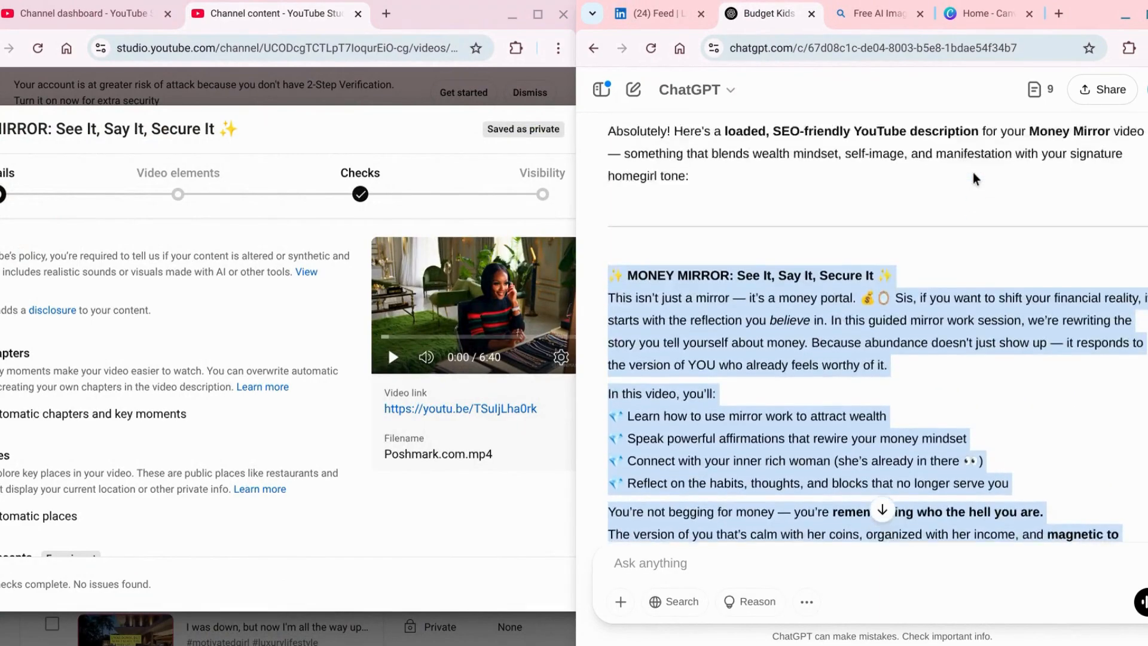
scroll(973, 172, up, 3)
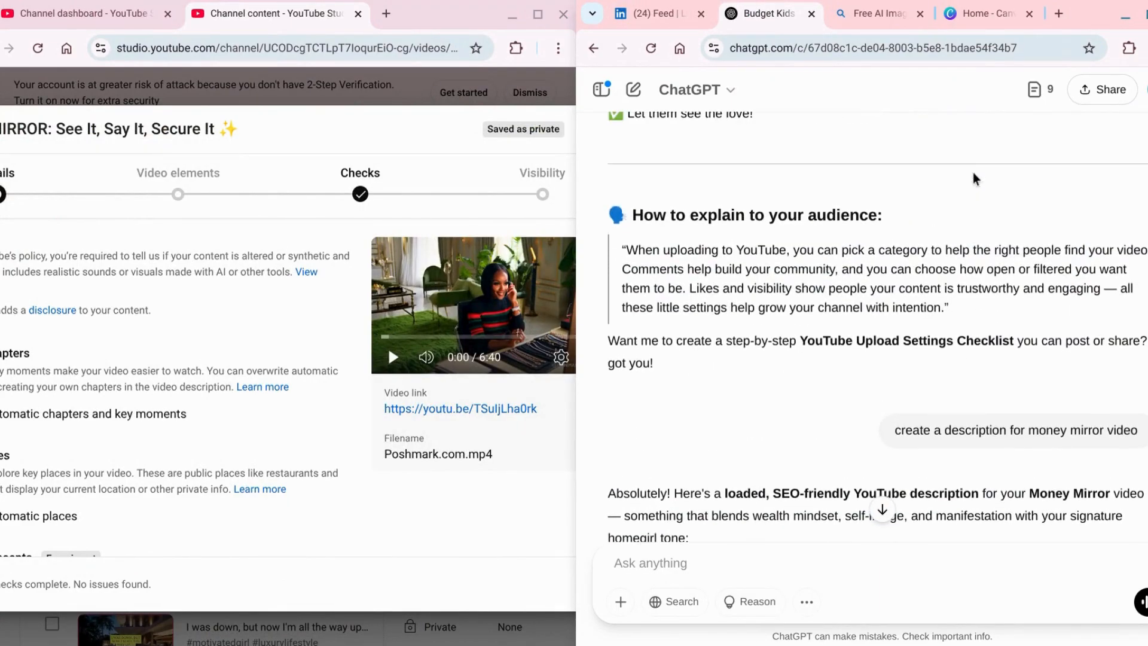
scroll(973, 172, up, 3)
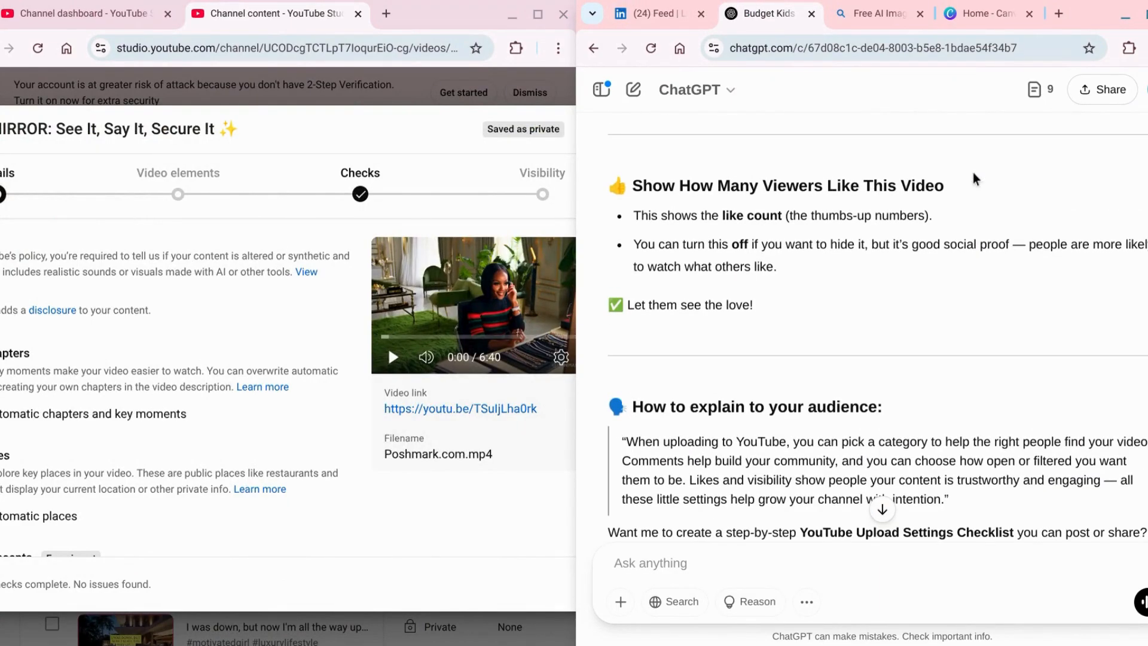
scroll(973, 172, up, 2)
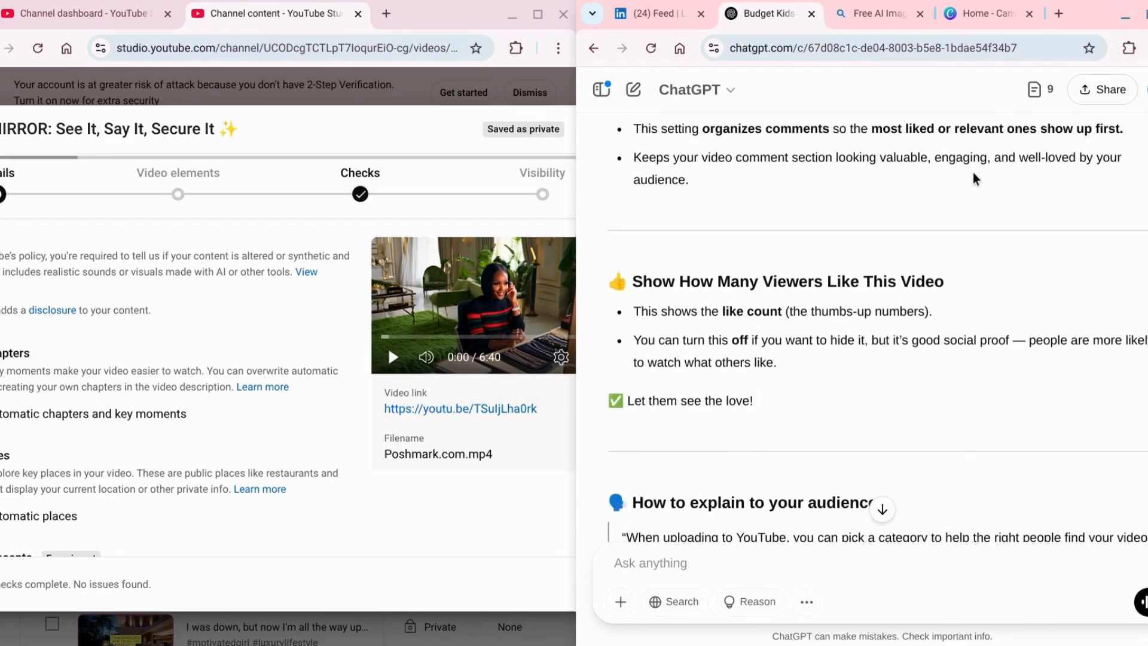
scroll(973, 178, up, 12)
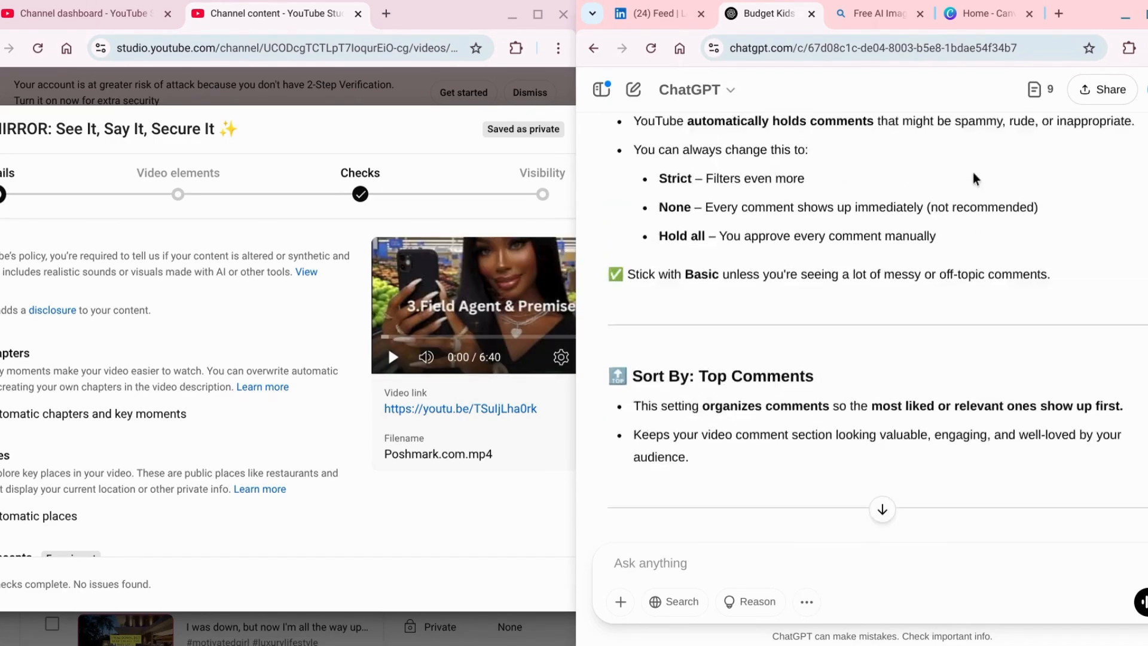
scroll(973, 173, up, 8)
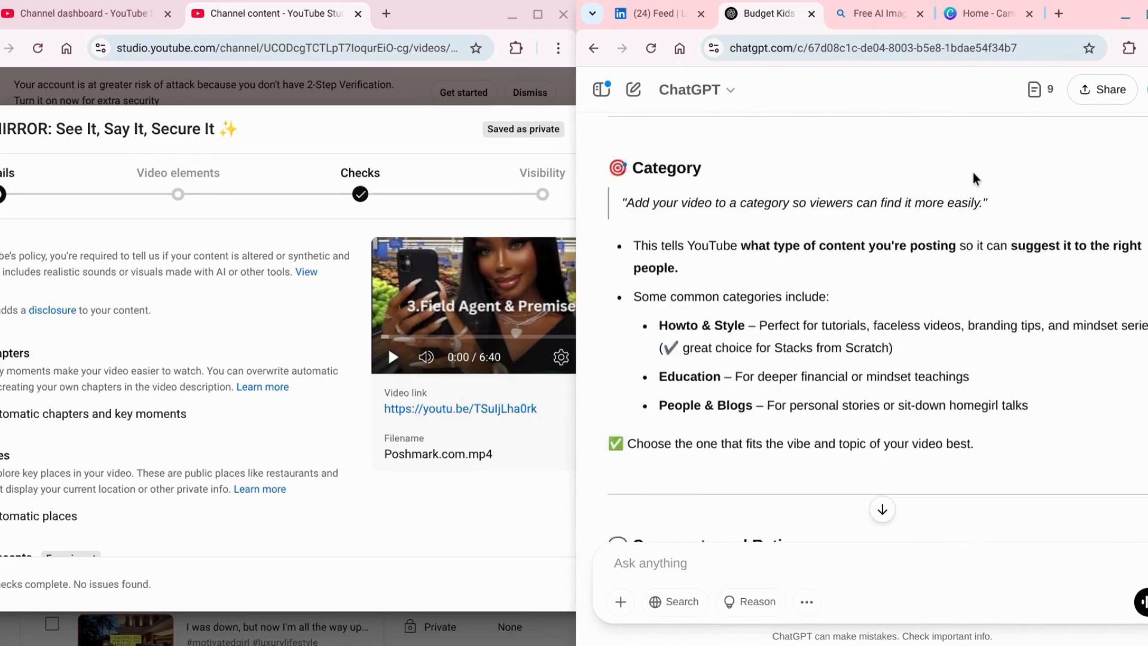
scroll(973, 173, up, 5)
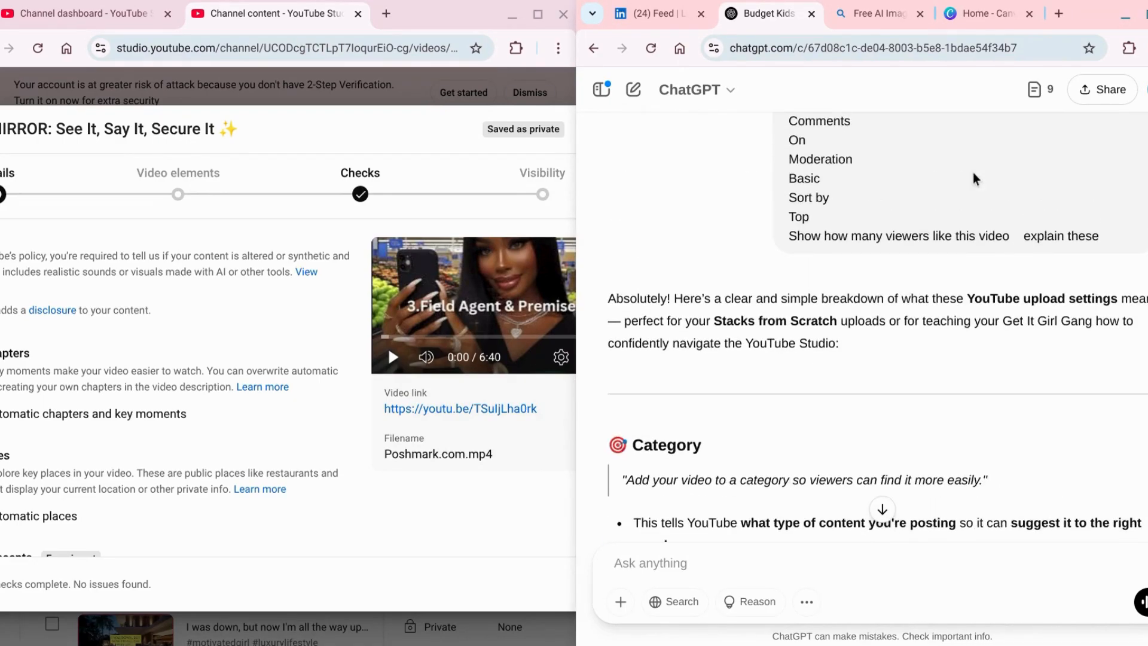
scroll(973, 178, up, 15)
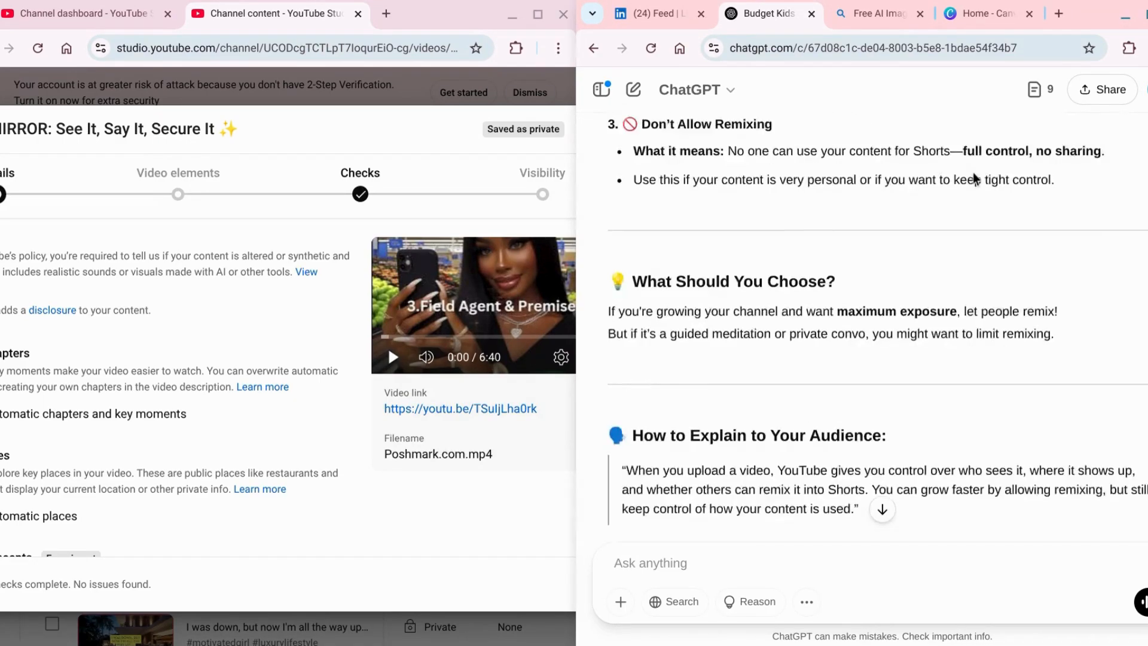
scroll(973, 178, up, 5)
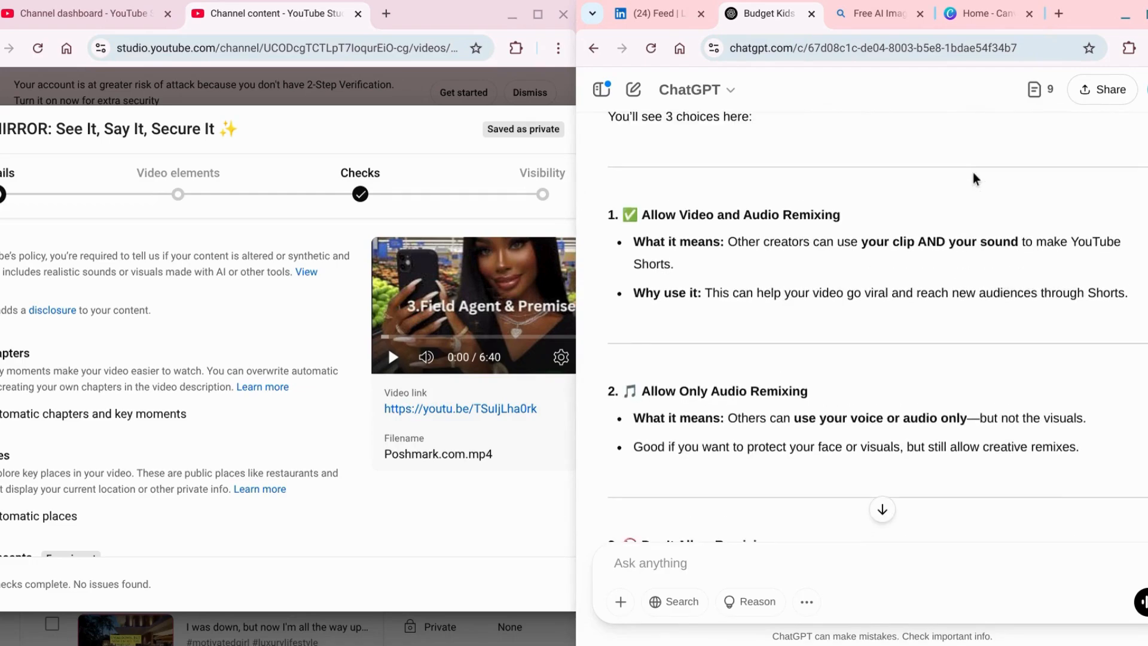
scroll(973, 178, up, 5)
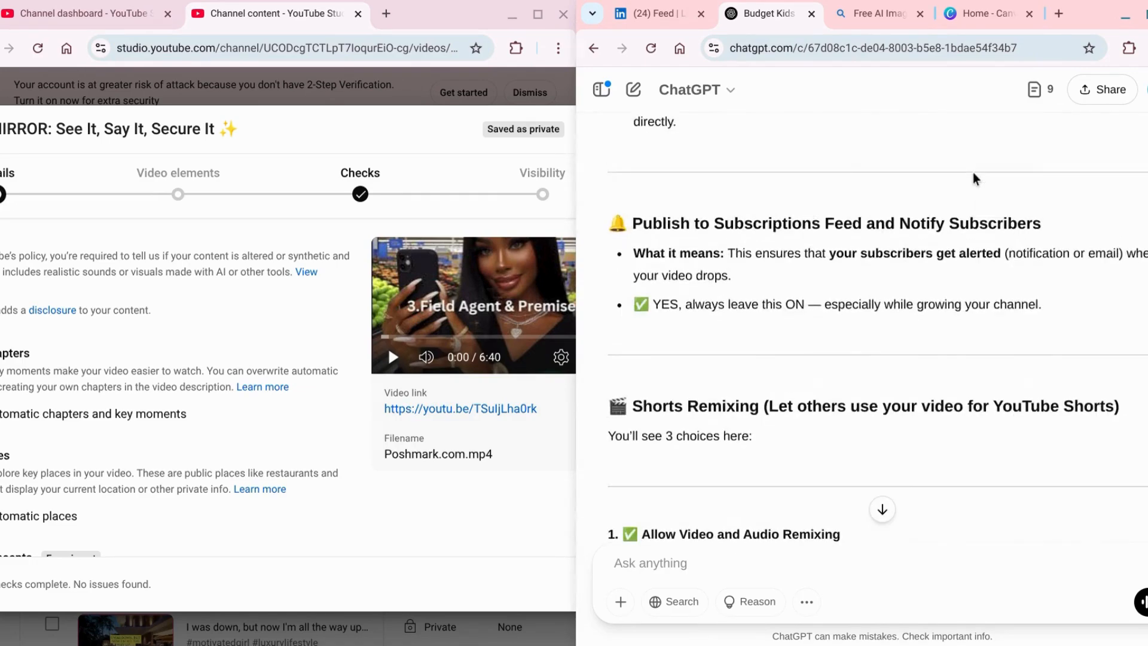
scroll(973, 173, up, 5)
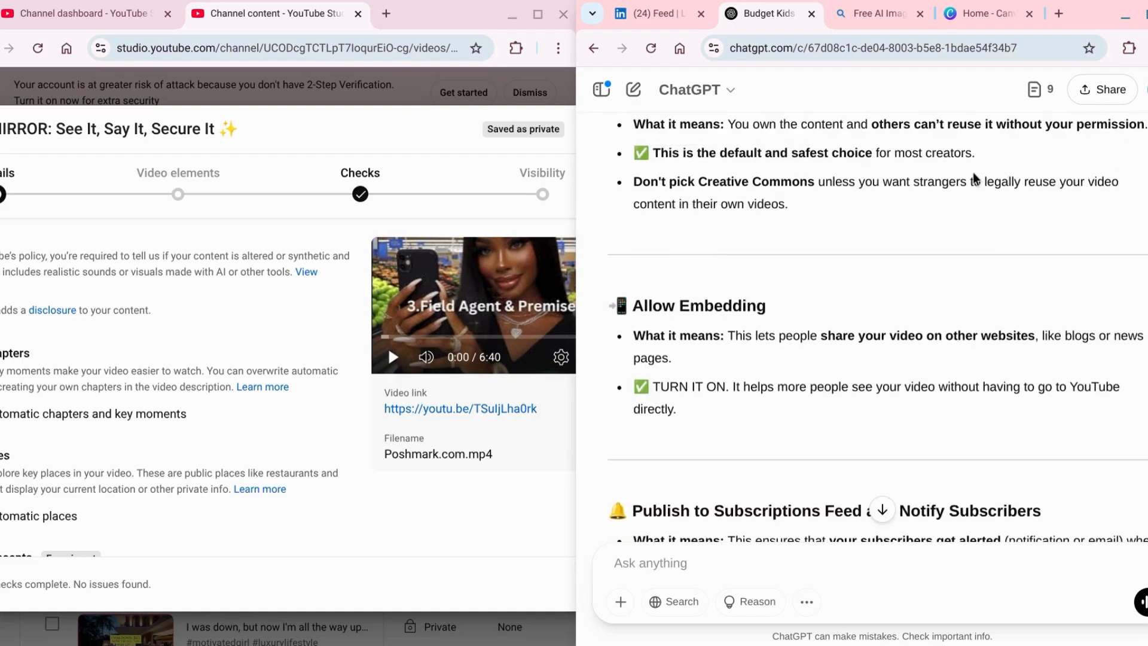
scroll(973, 173, up, 3)
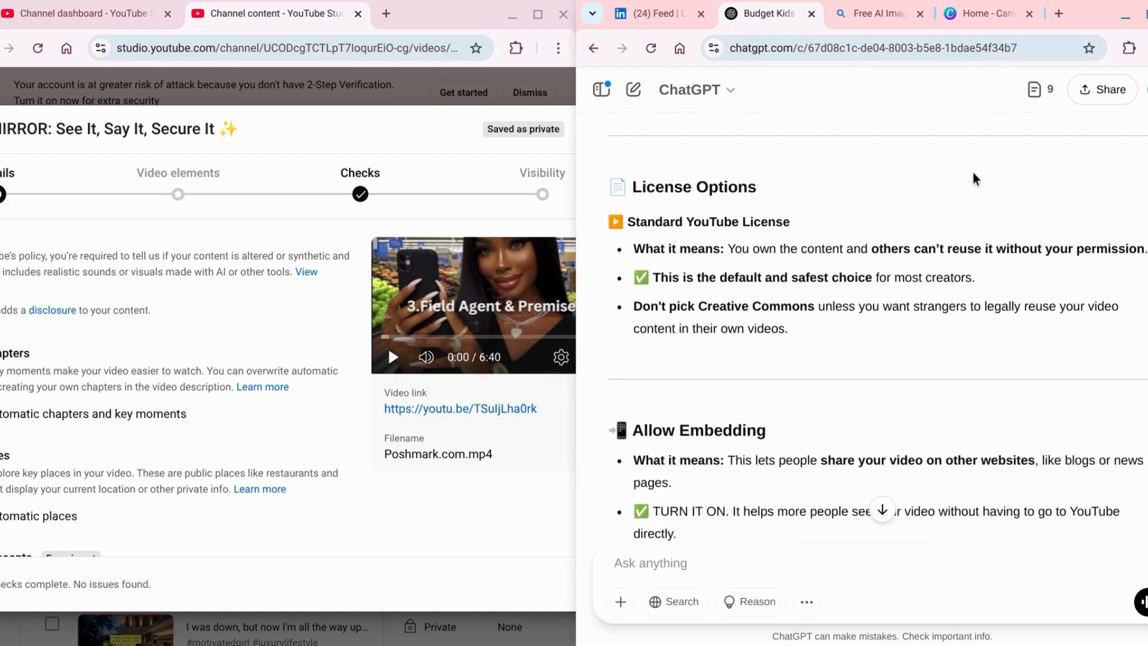
scroll(973, 174, up, 8)
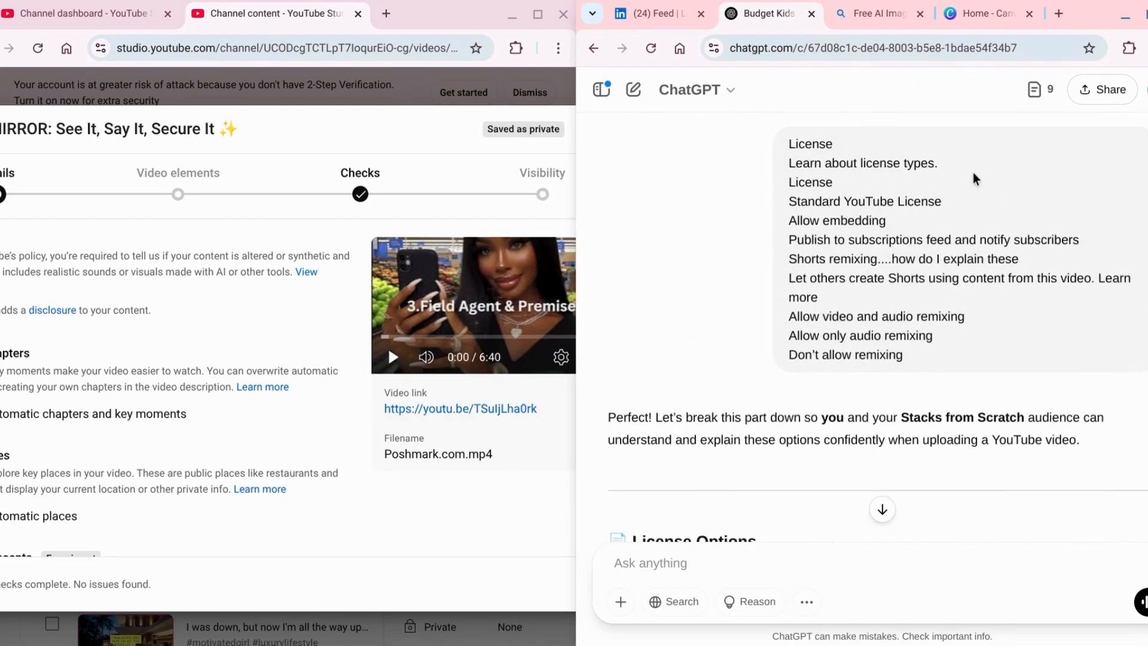
scroll(973, 175, up, 10)
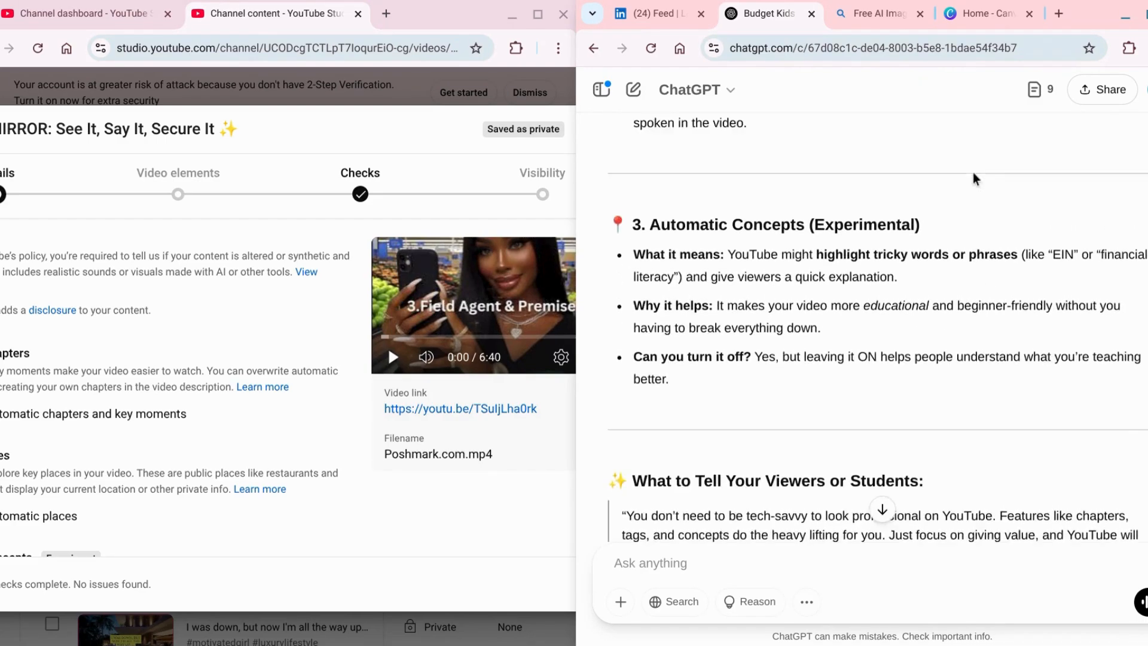
scroll(973, 175, up, 7)
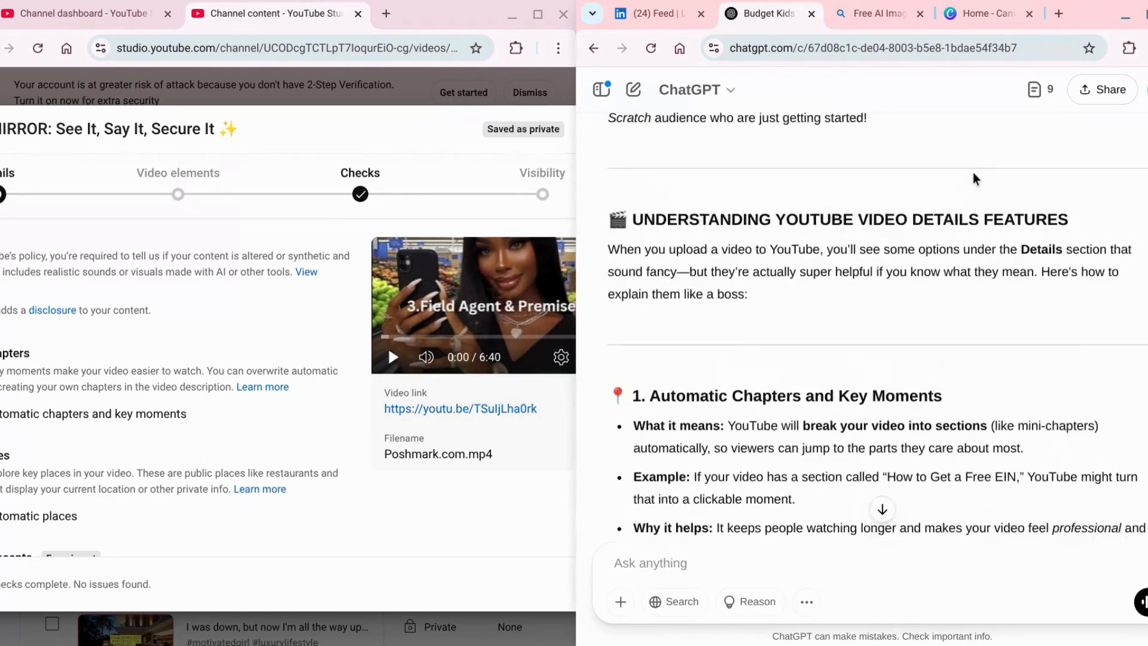
scroll(973, 174, down, 3)
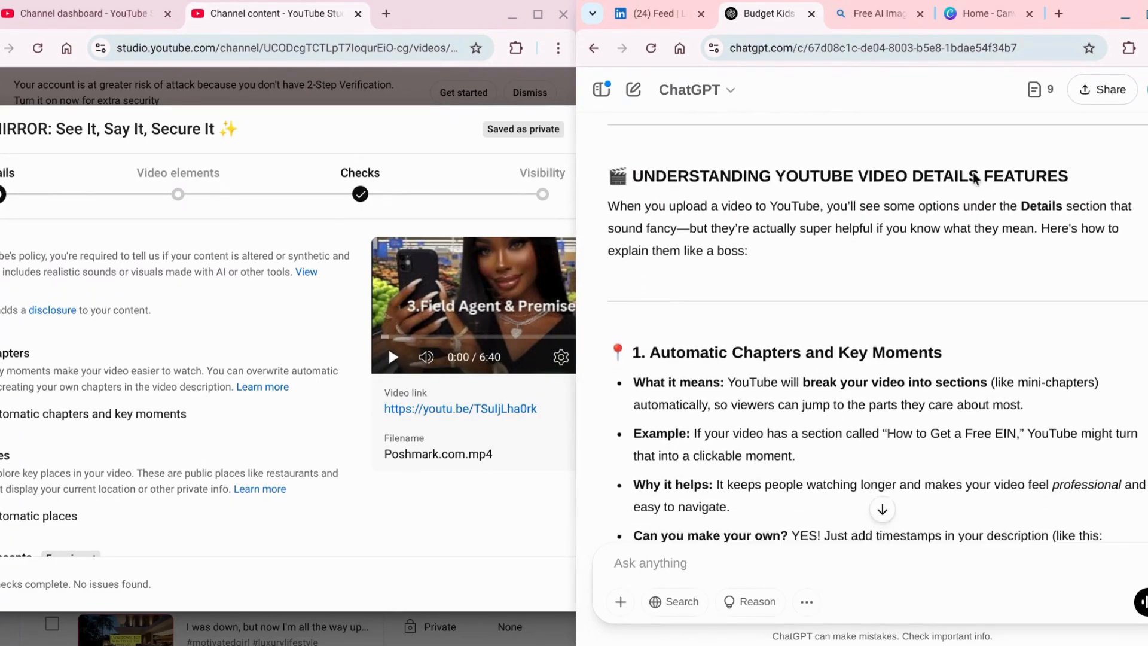
scroll(974, 175, down, 2)
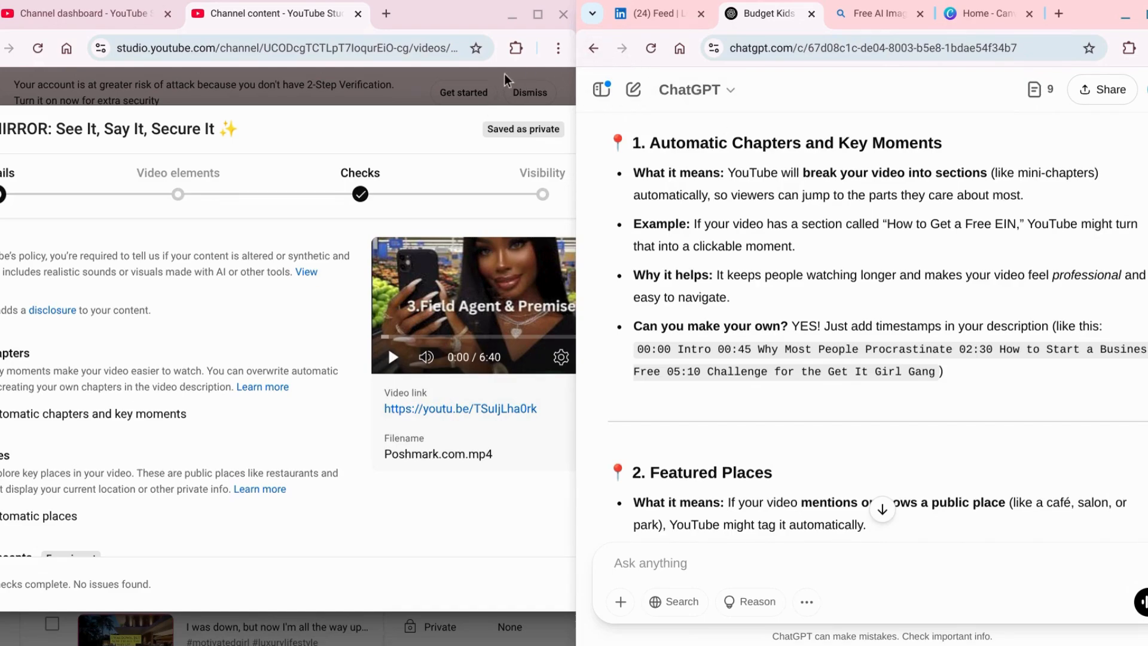
Return to the YouTube upload details and disallow automatic chapters and key moments for the video.
click(536, 15)
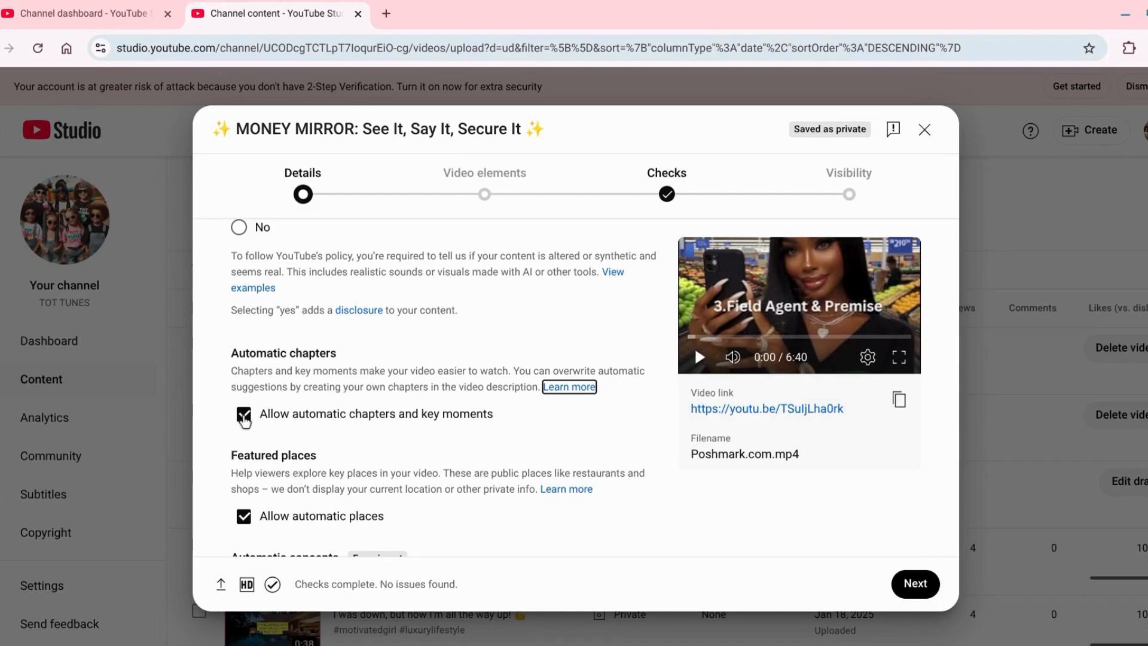
click(244, 417)
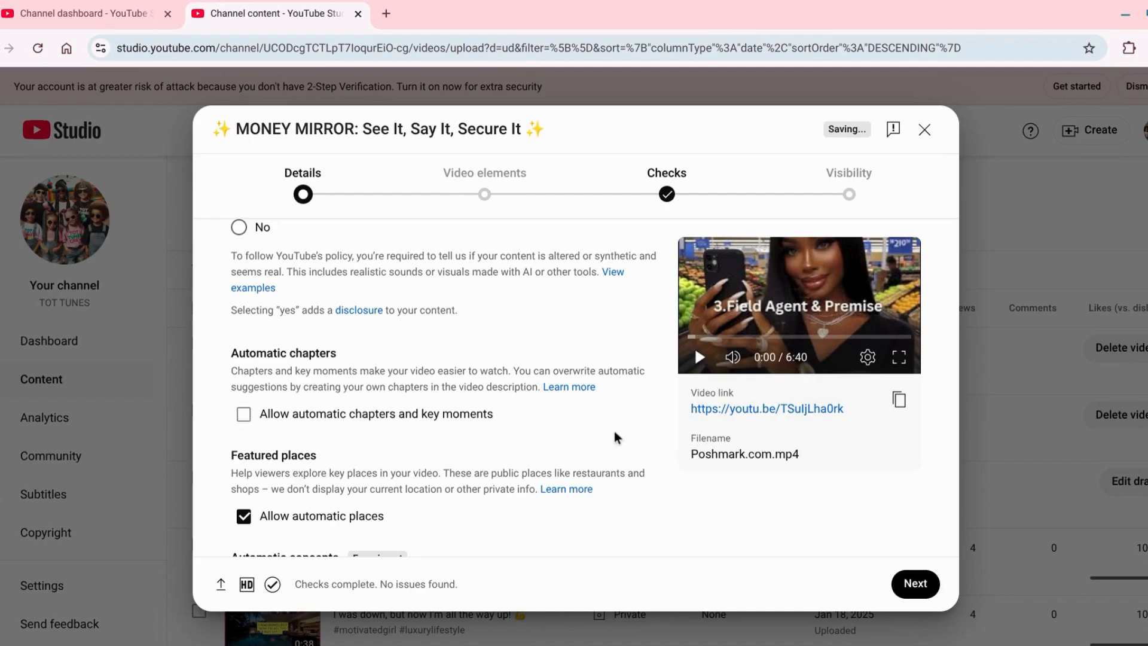
key(Tab)
key(Tab)
key(Tab)
key(Tab)
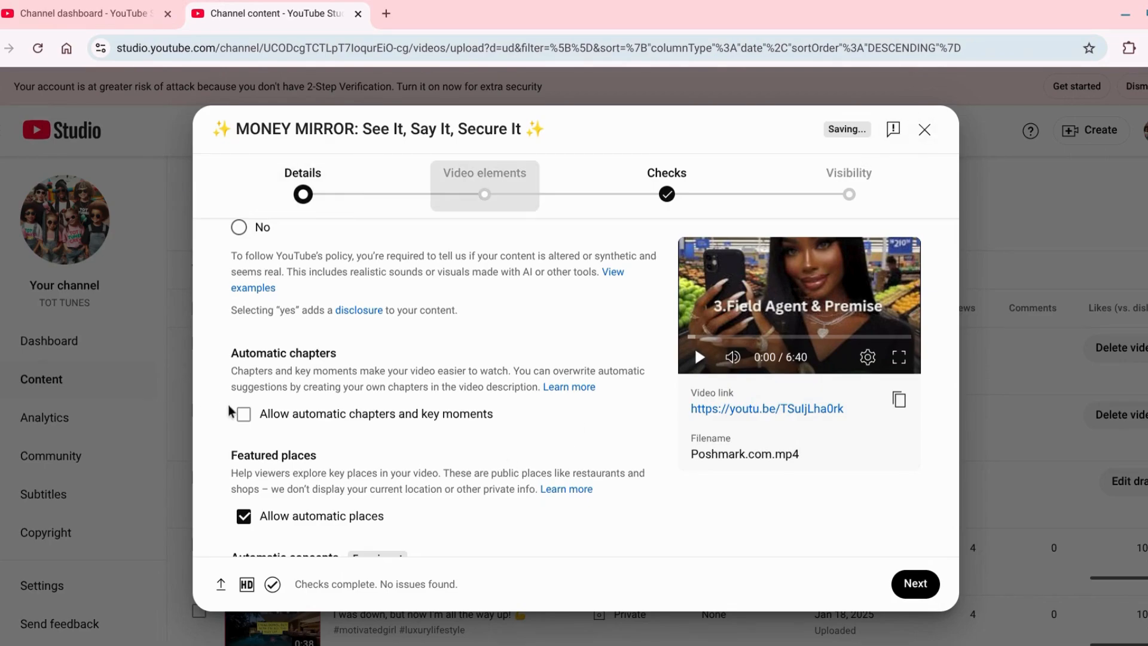
click(244, 416)
click(244, 416)
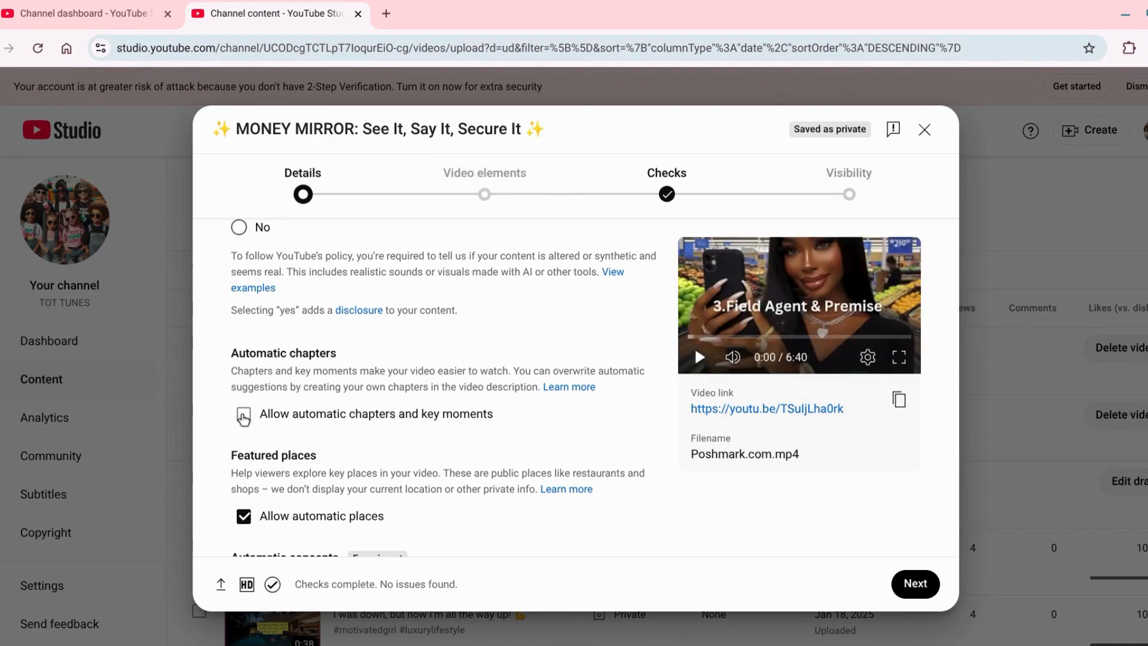
Consult ChatGPT's Featured Places explanation, then disallow automatic places in the YouTube video details.
key(Tab)
key(Tab)
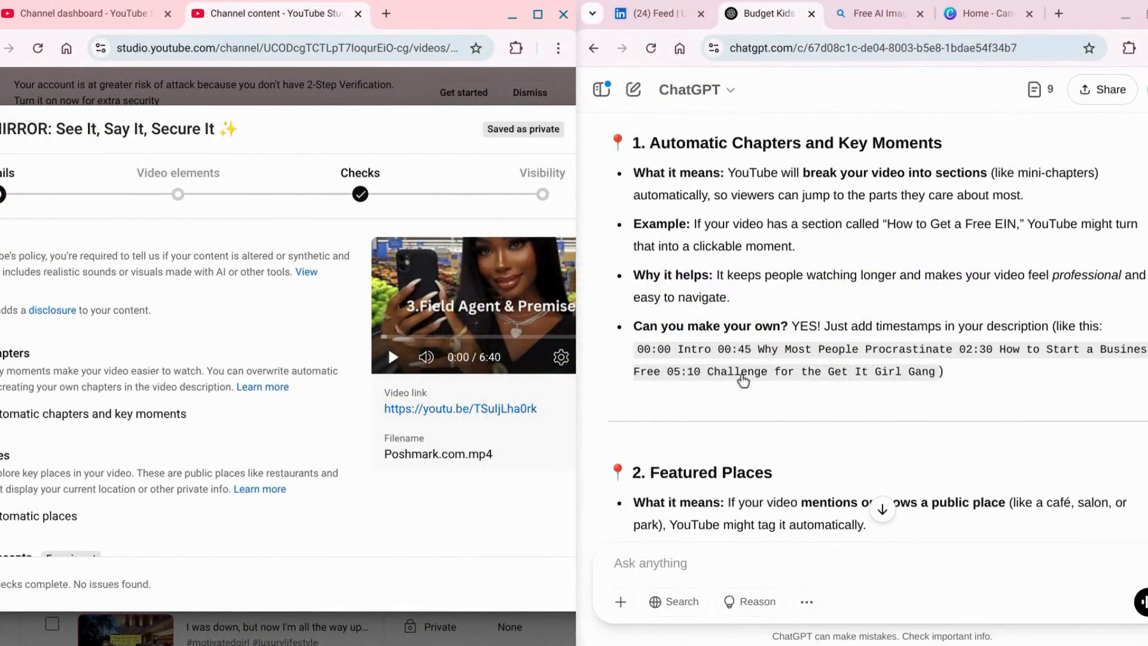
scroll(822, 465, down, 4)
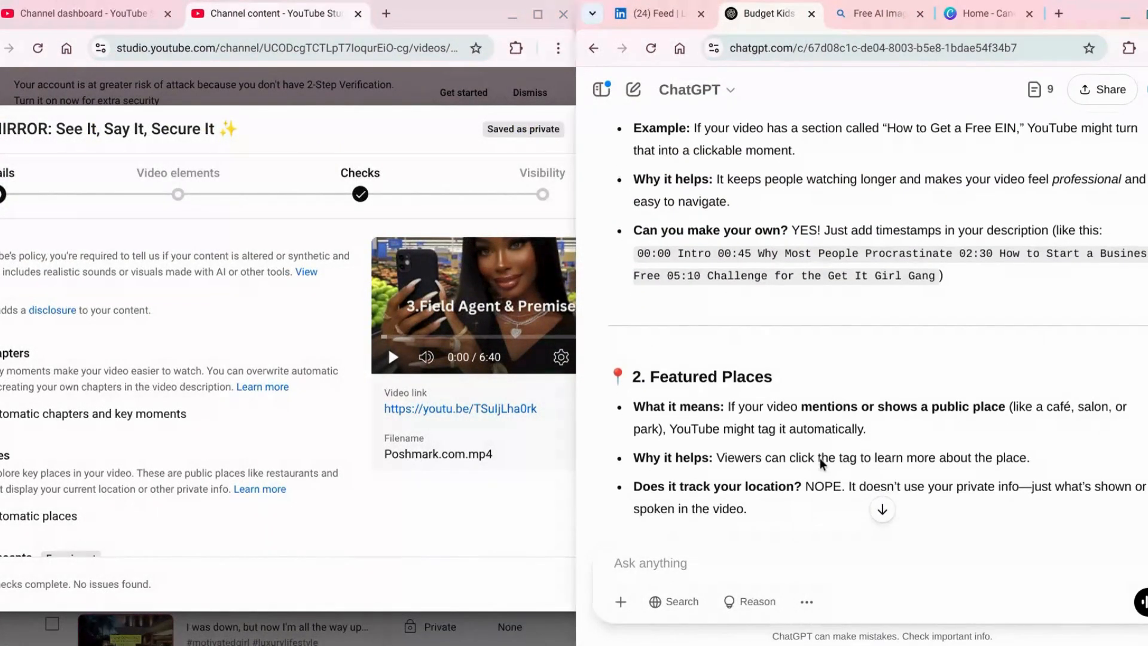
scroll(820, 458, down, 1)
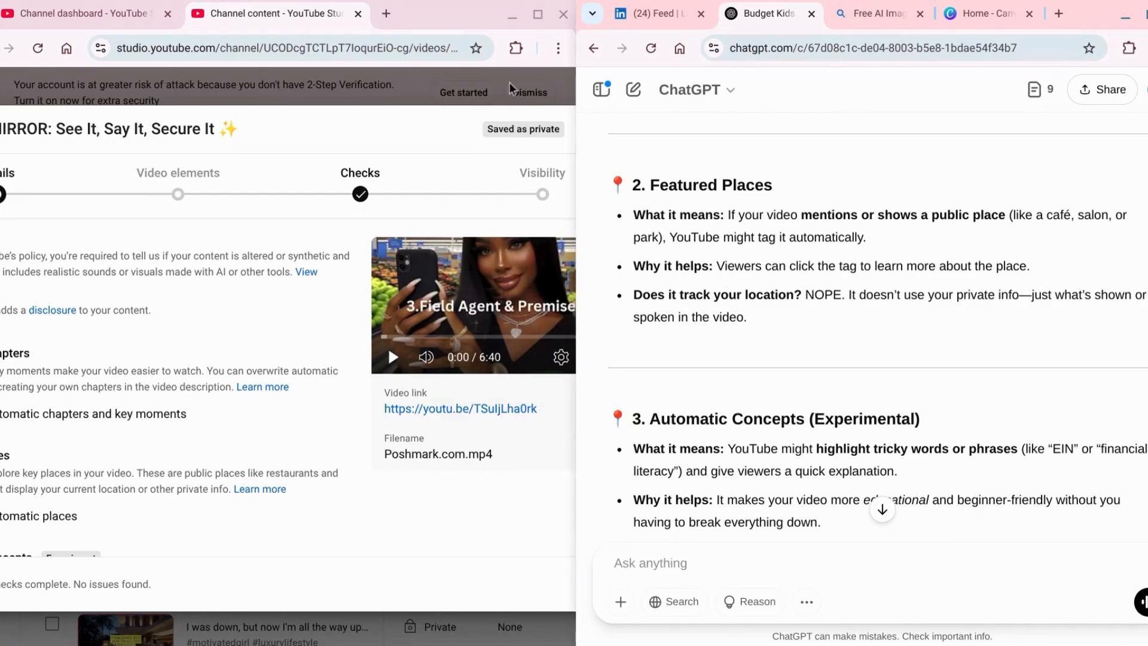
click(536, 17)
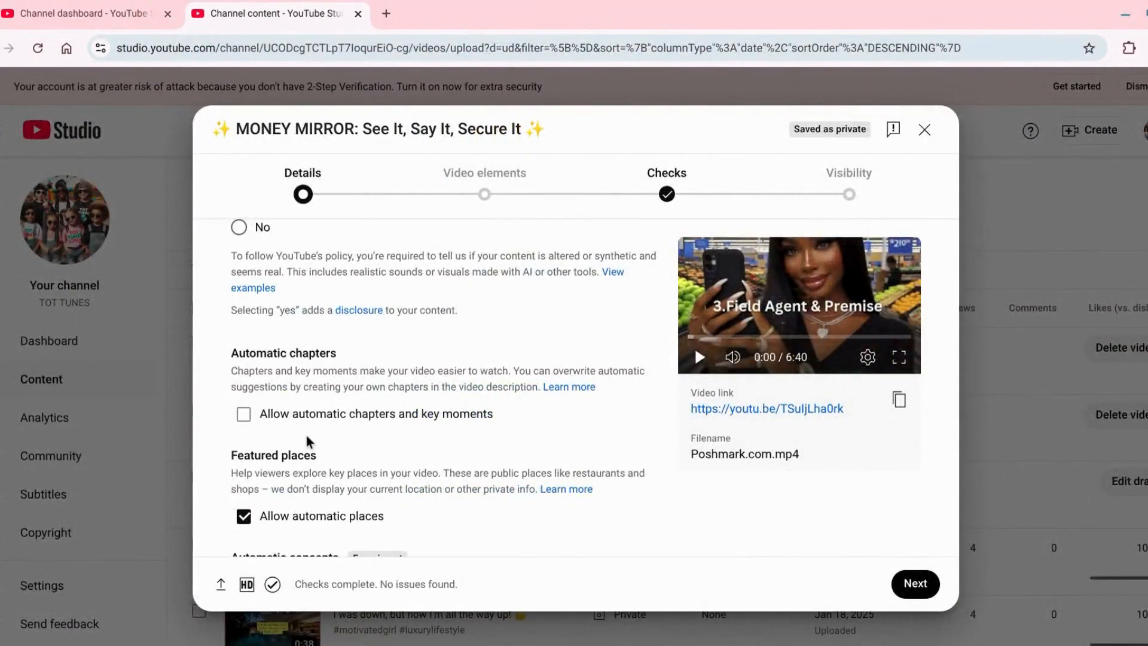
click(243, 516)
Add the tags "field" and "field agent & premise" to the video details.
scroll(242, 520, down, 4)
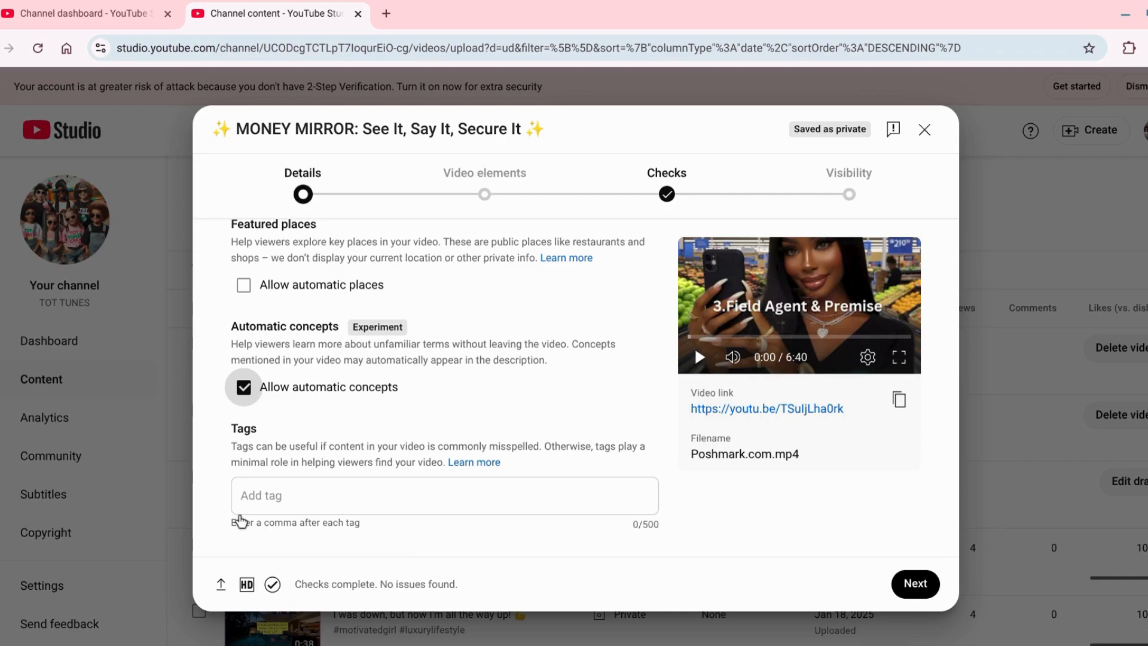
click(281, 508)
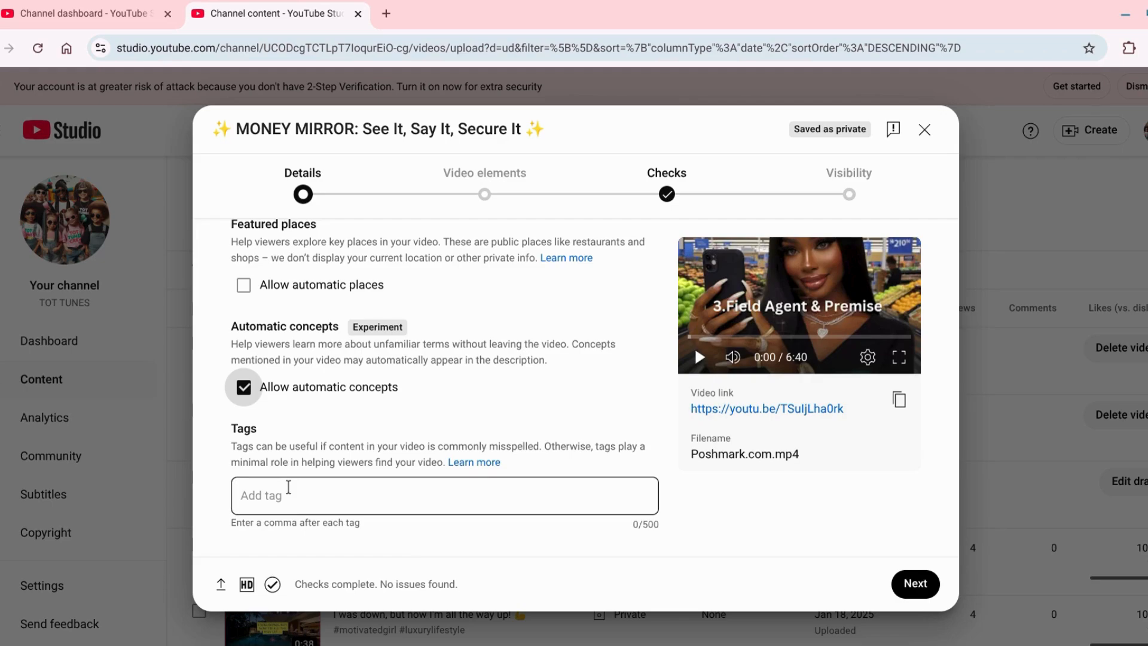
click(266, 500)
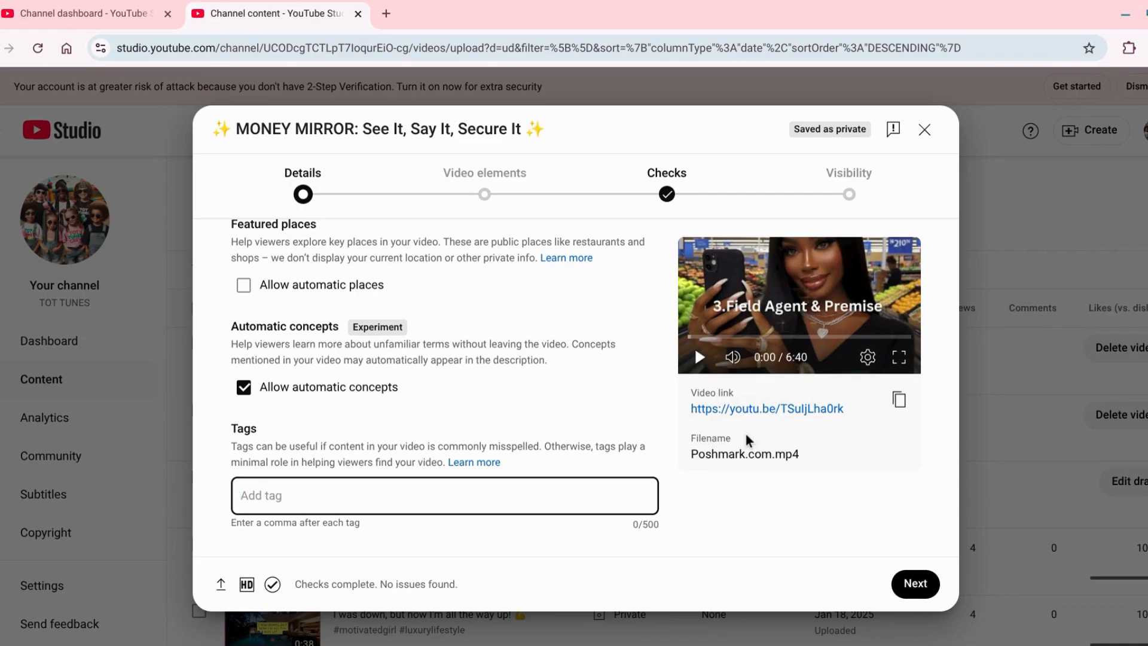
text(field,)
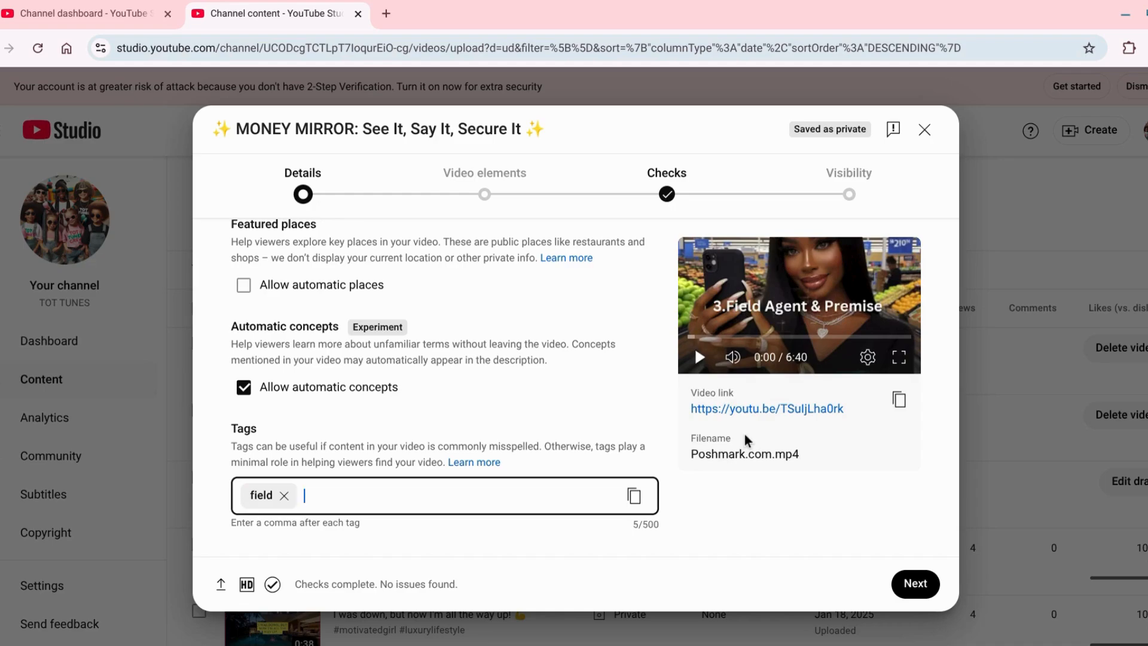
text(field agent & premise)
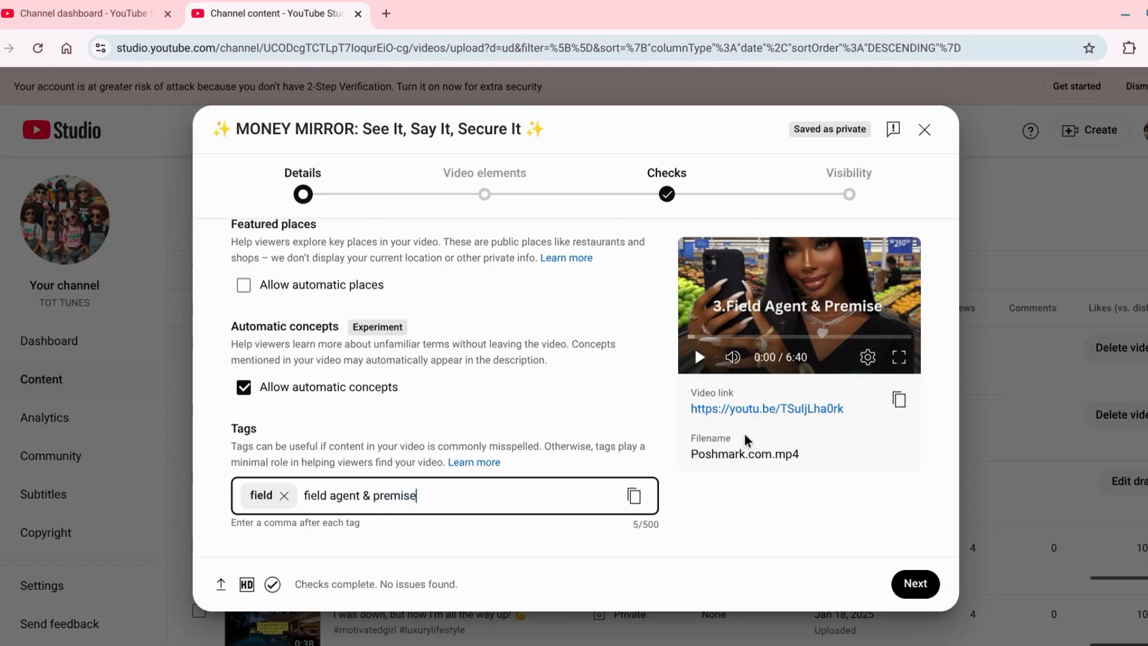
text(,)
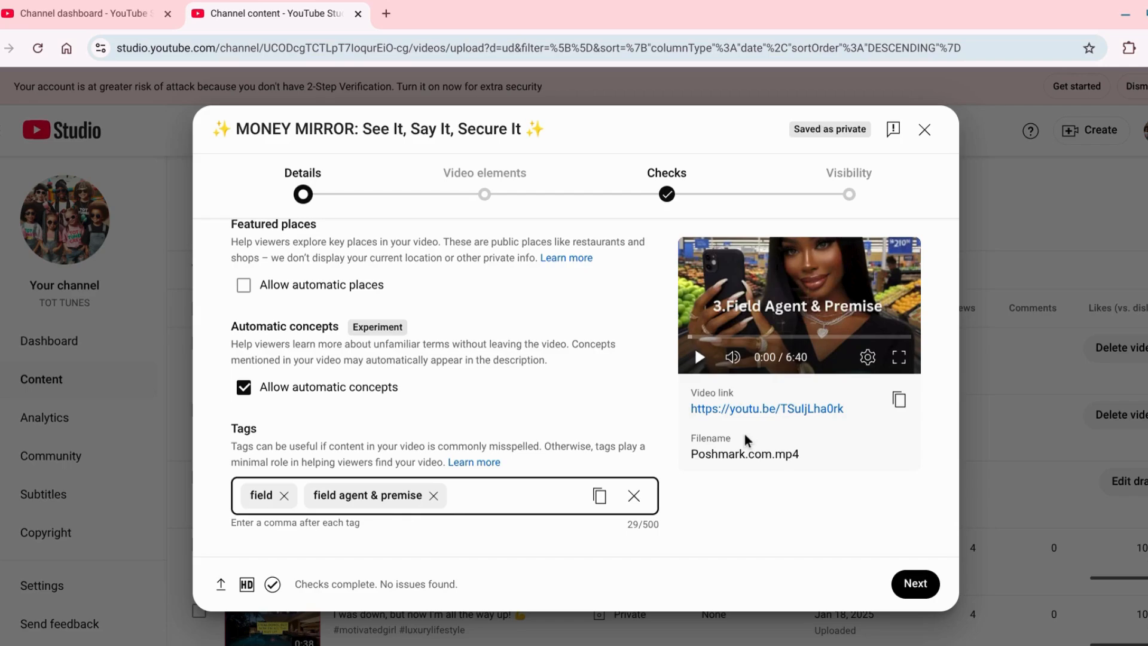
key(Tab)
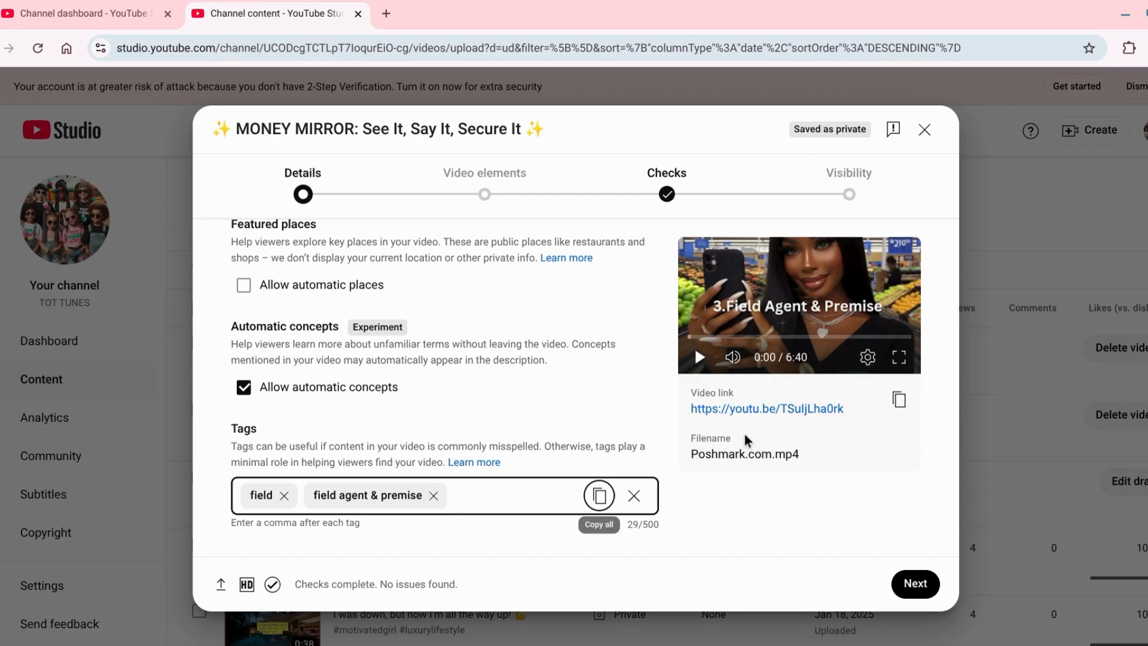
Add the further tags "youtube", "channel", the creator's nickname phrase and "myron golden" to the video.
click(497, 497)
text(youtub)
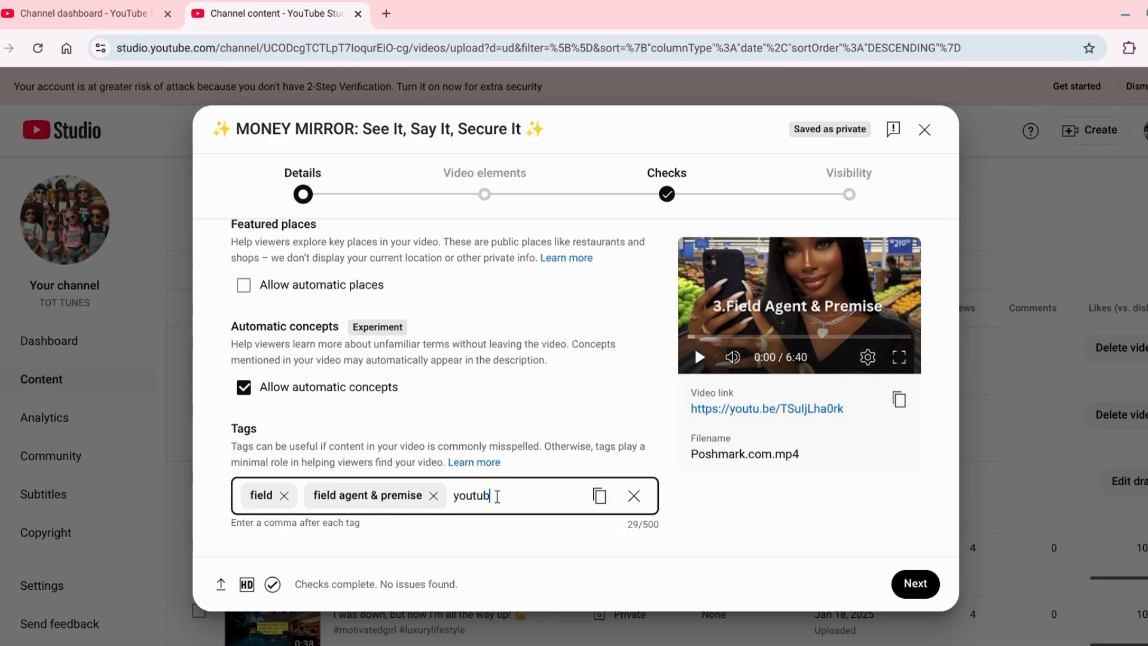
text(e,cha)
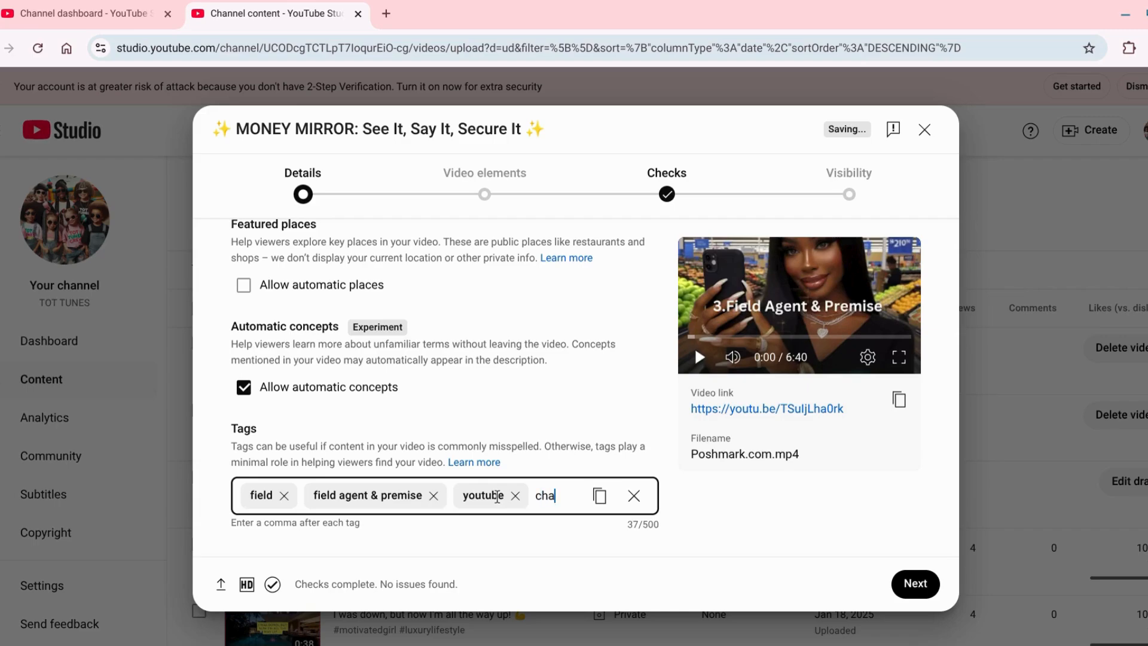
text(nnel)
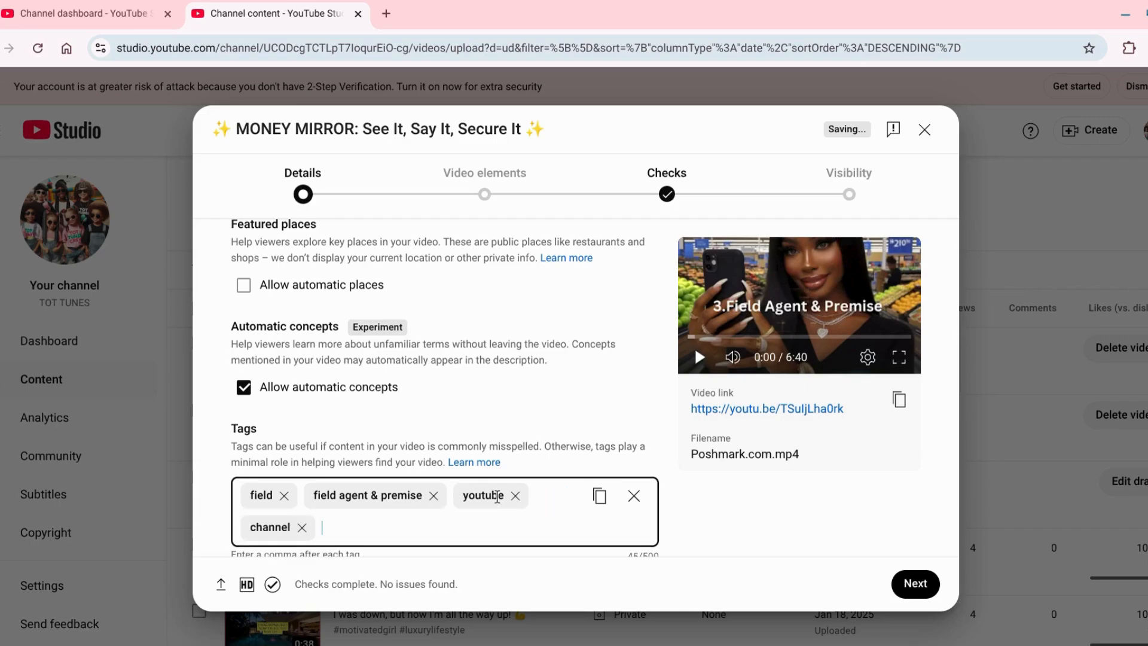
text(,call me toya,)
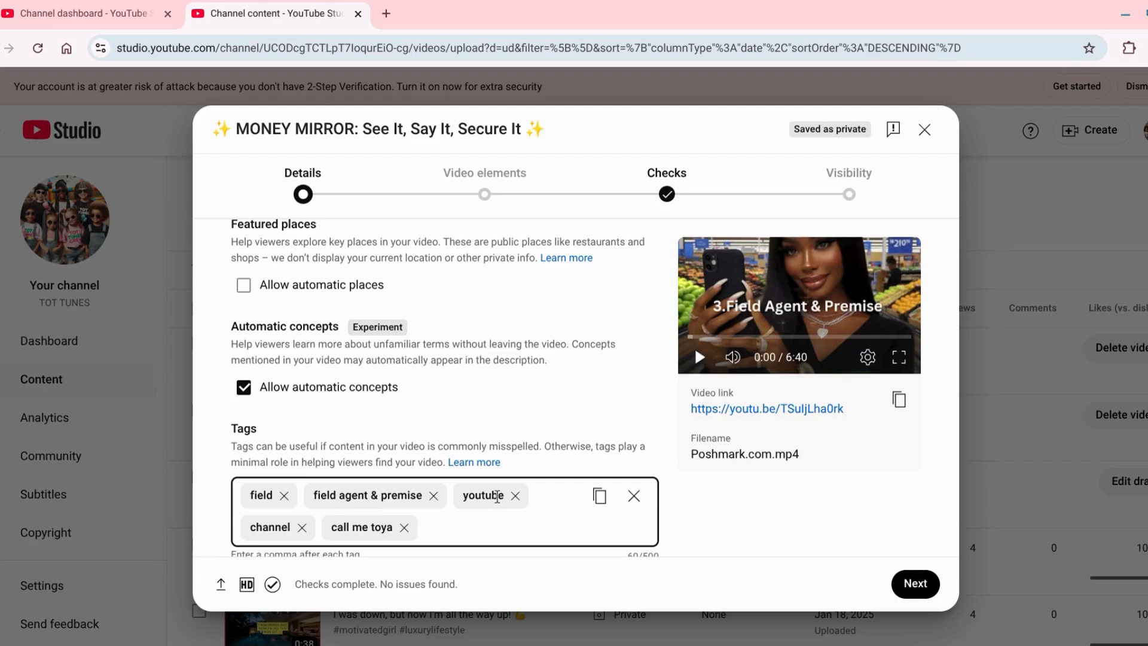
text(myron golden,)
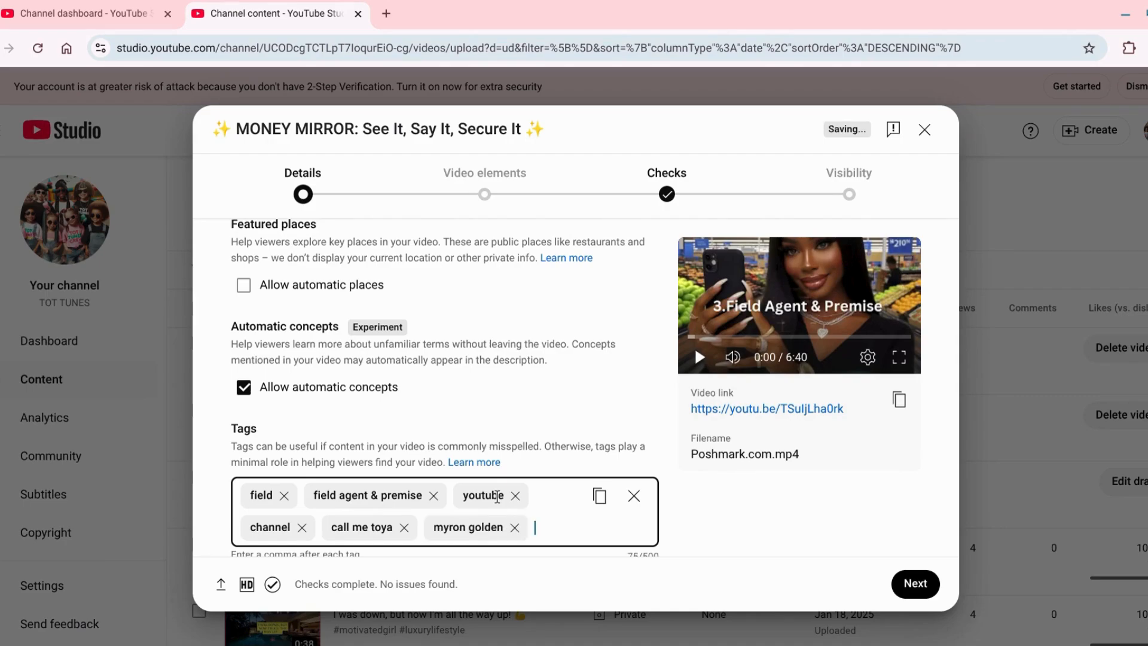
Switch briefly to ChatGPT's explanation of the video features, then return to the YouTube upload details.
scroll(497, 497, down, 4)
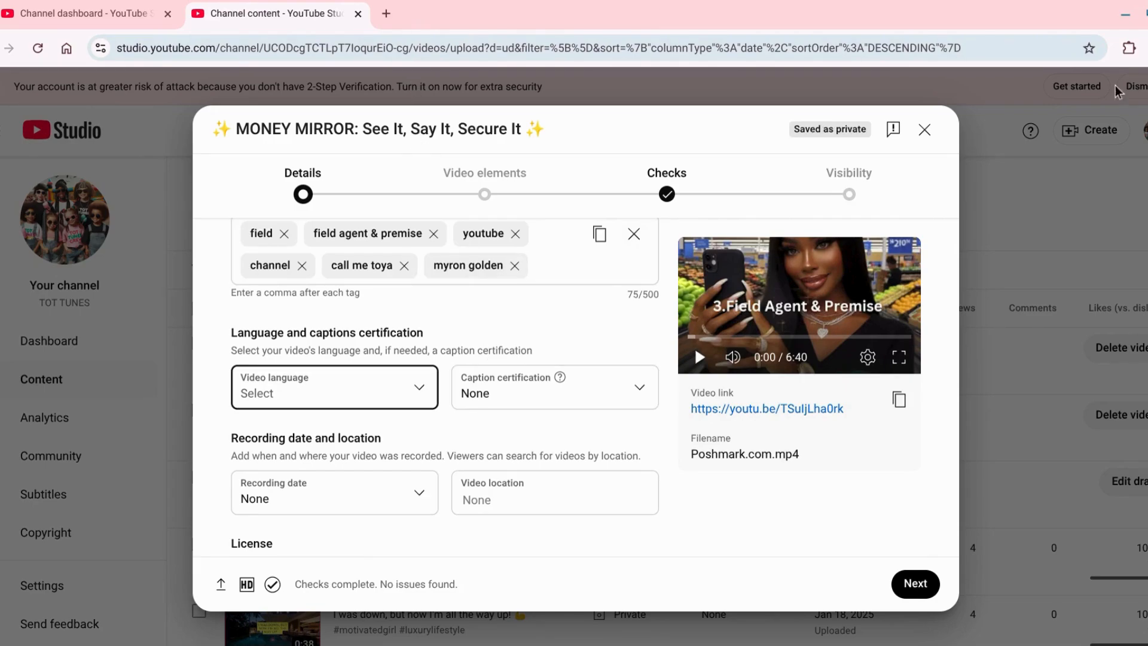
mouse_move(1143, 12)
click(1020, 65)
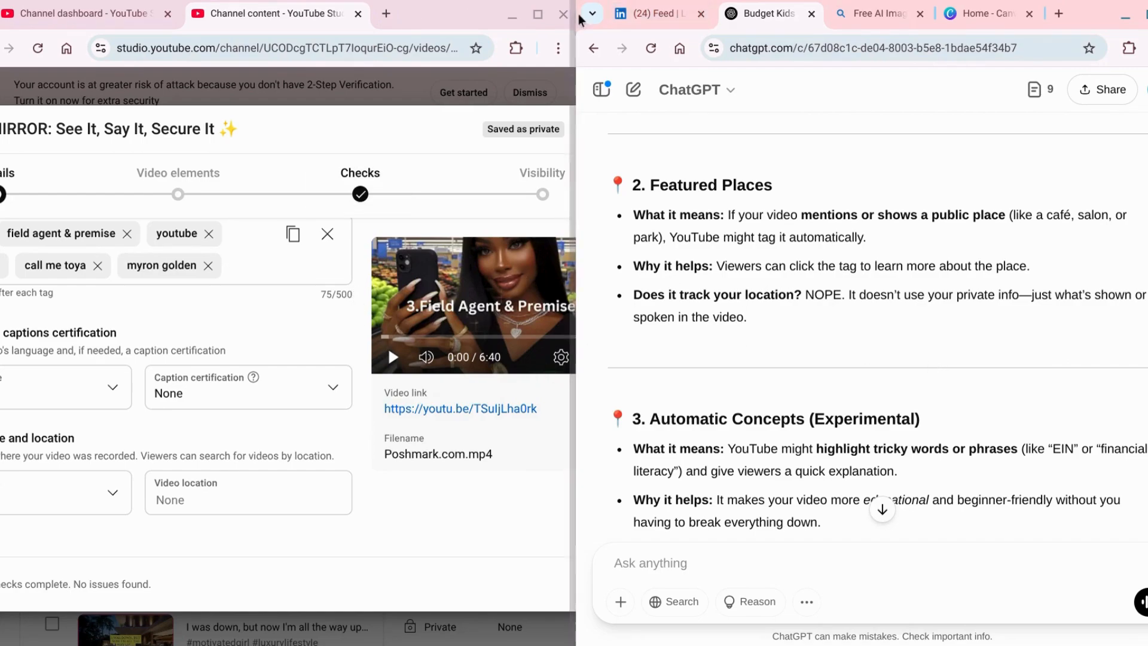
mouse_move(548, 17)
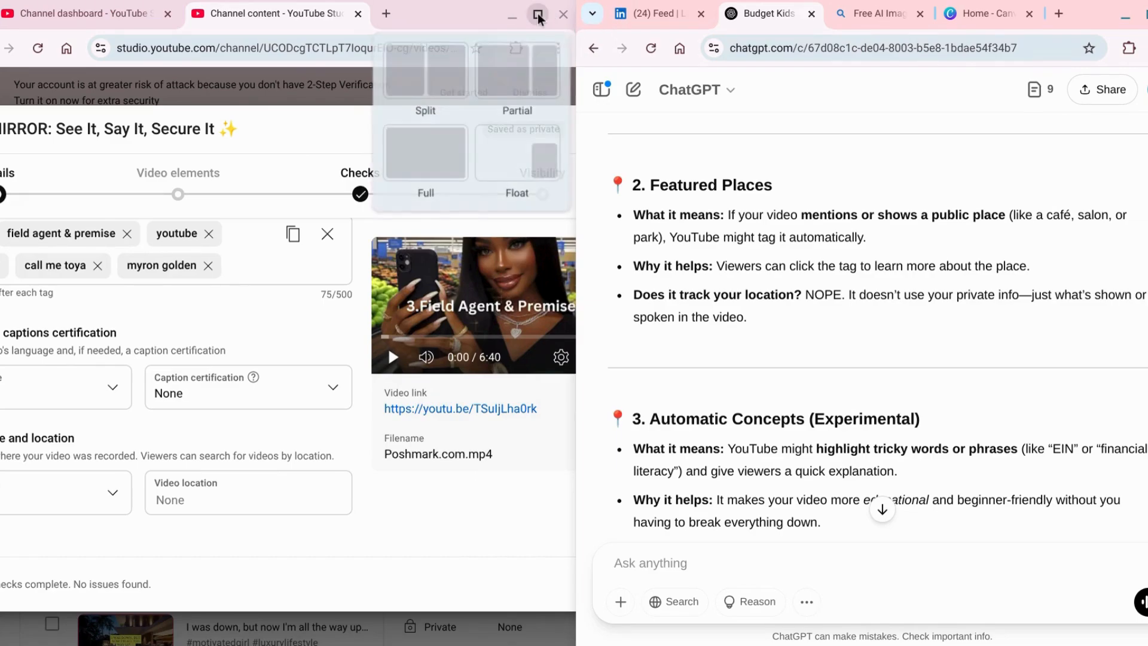
click(538, 17)
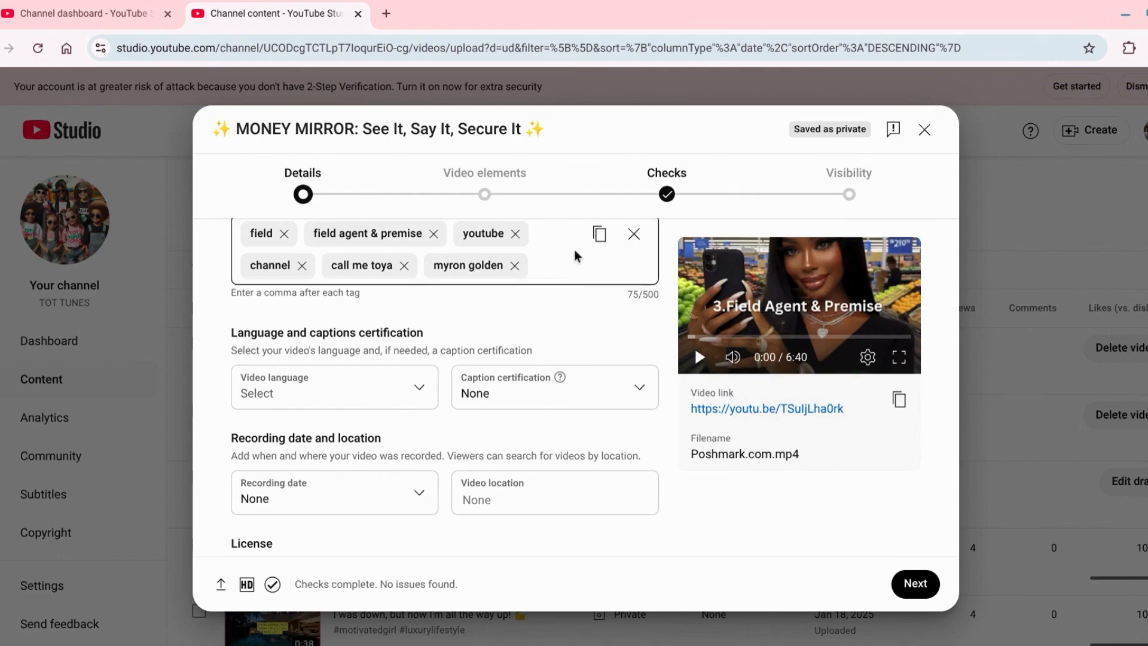
Try to open the Checks stage of the video upload.
click(666, 199)
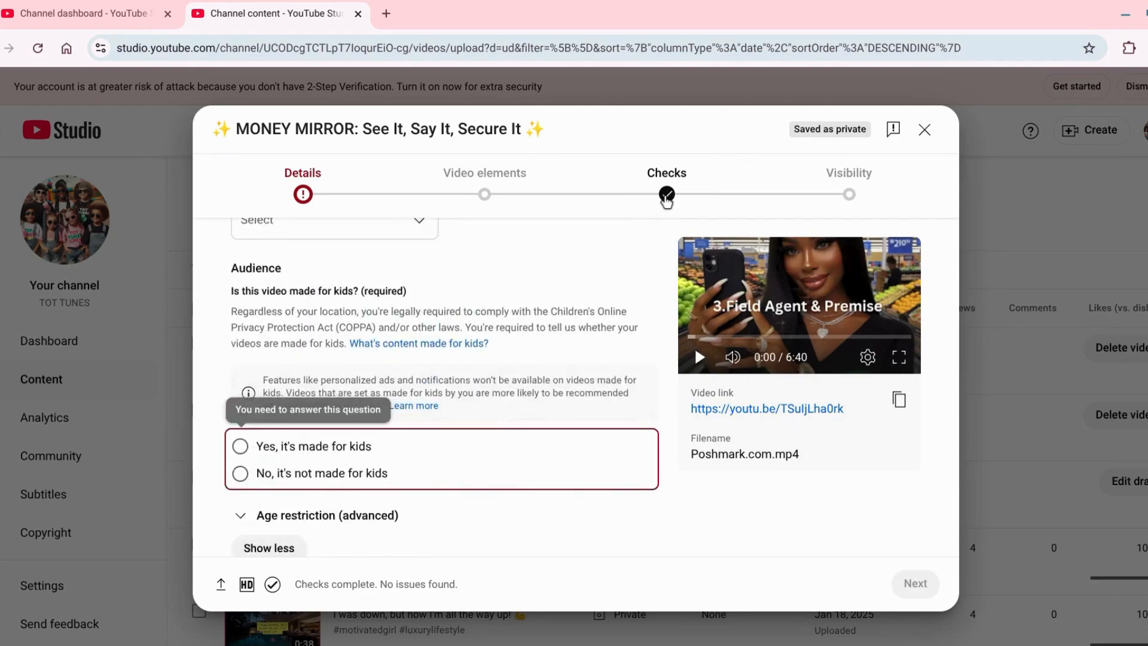
key(Tab)
key(Tab)
key(Tab)
key(Tab)
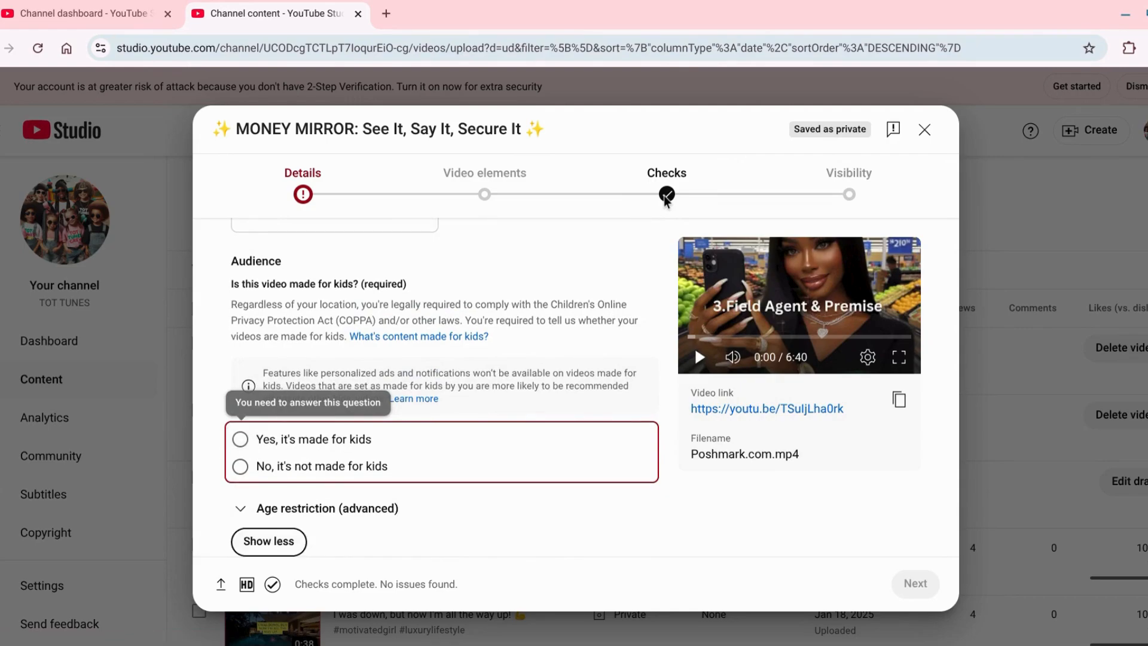
key(Tab)
key(Tab)
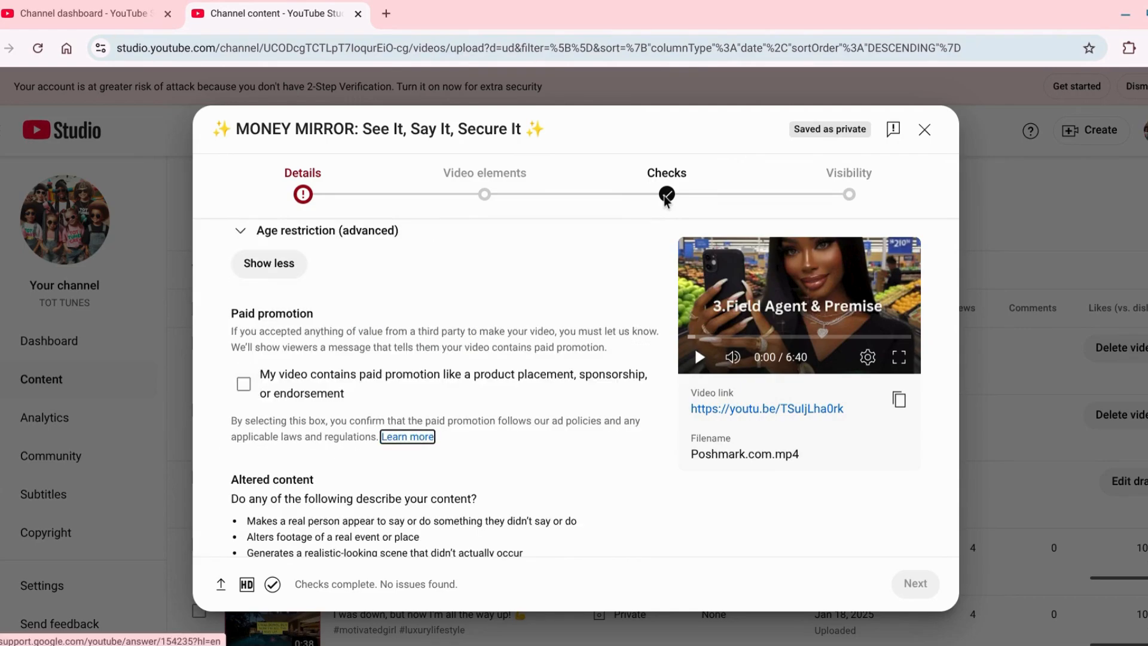
click(536, 281)
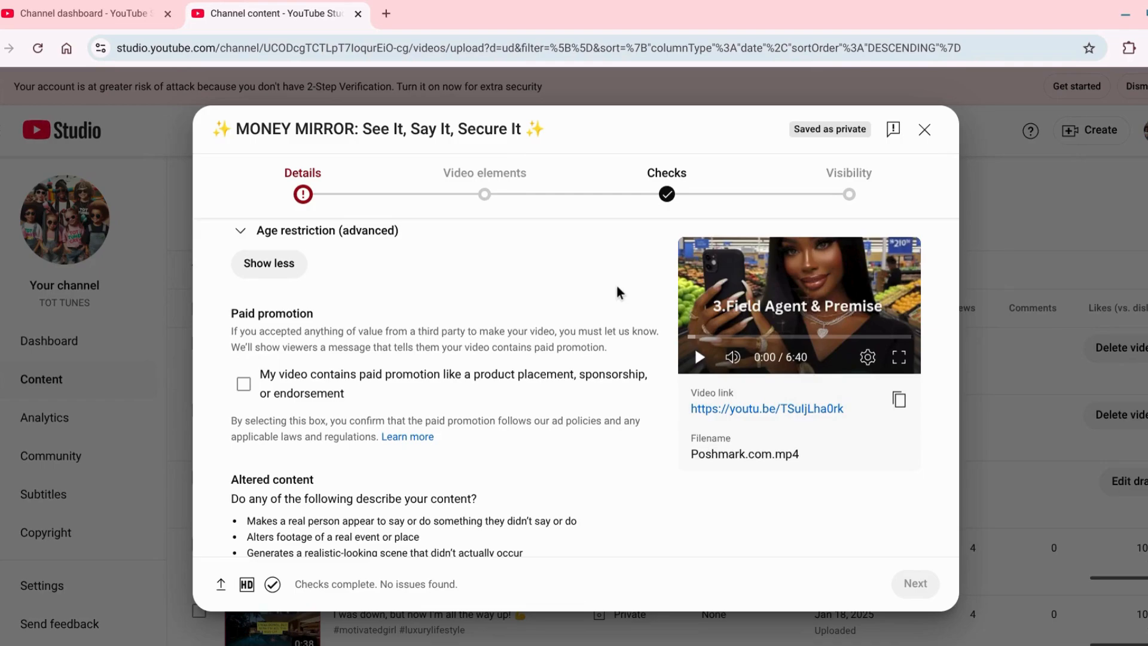
click(665, 195)
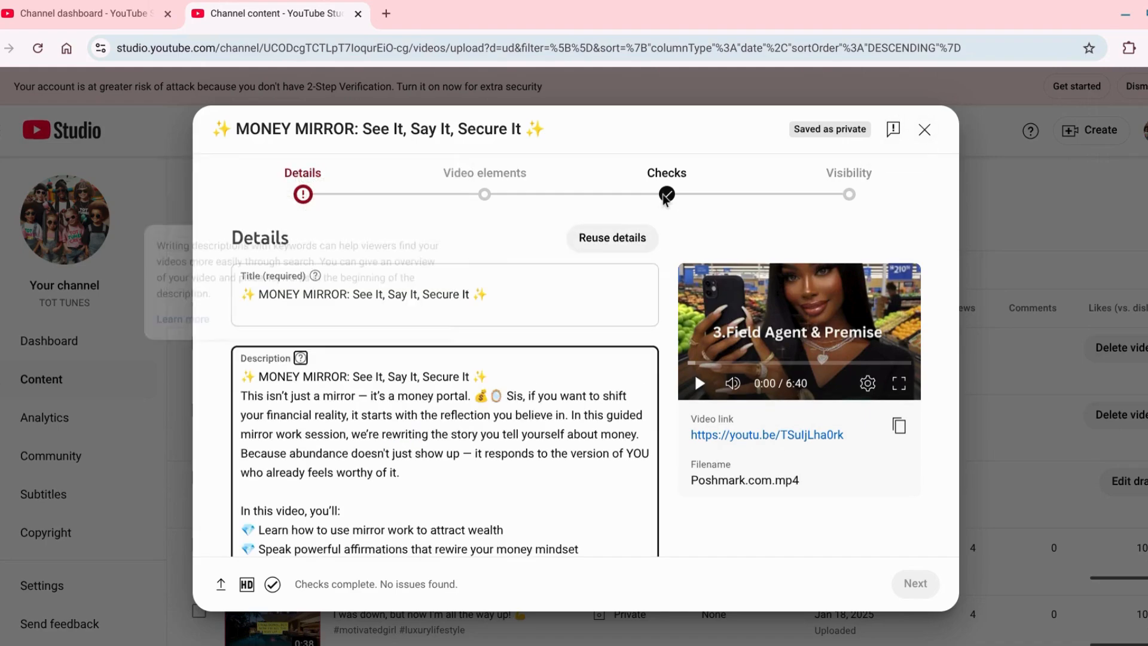
Answer the required audience question with "No, it's not made for kids".
key(Tab)
key(Tab)
key(Tab)
key(Tab)
key(Tab)
key(Tab)
key(Tab)
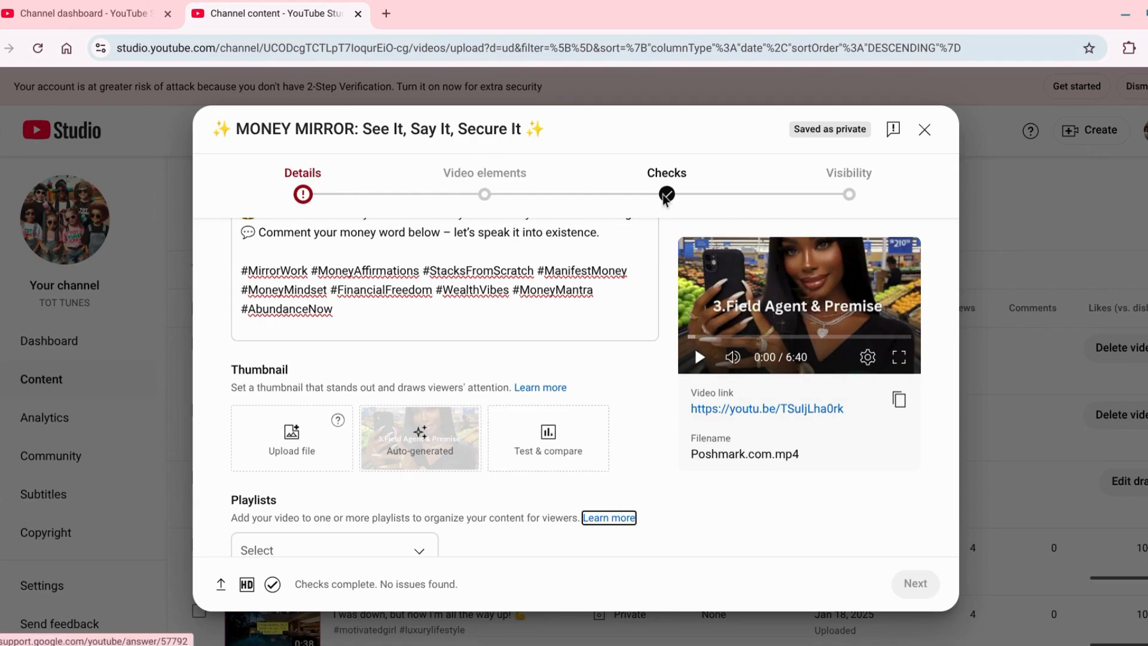
key(Tab)
key(Tab)
key(Tab)
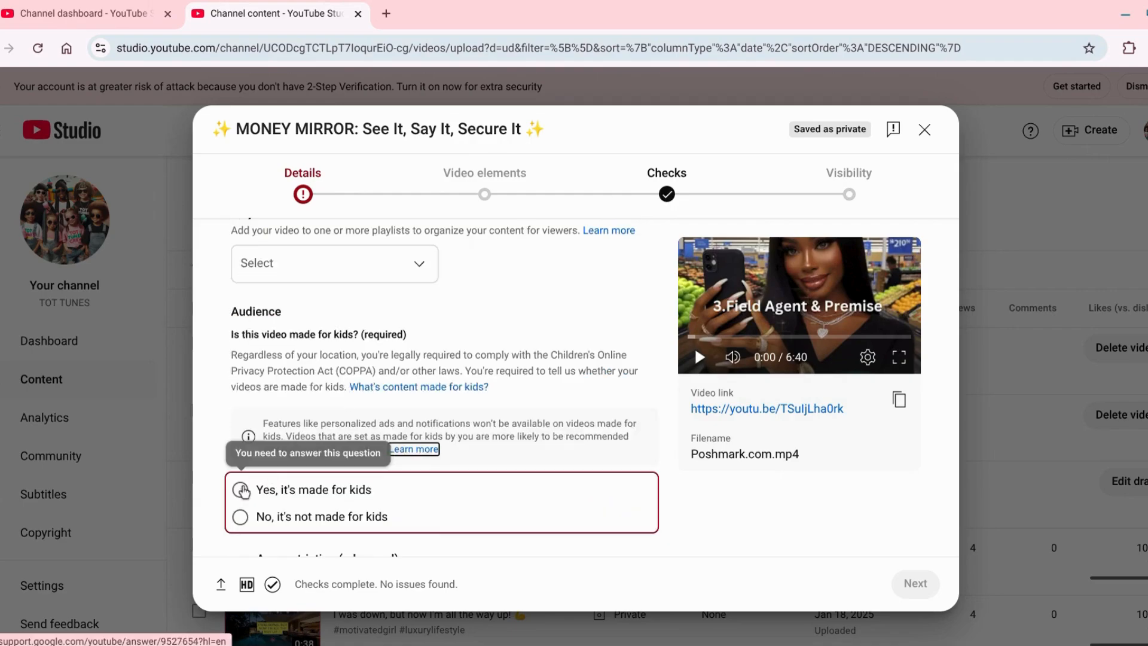
click(239, 520)
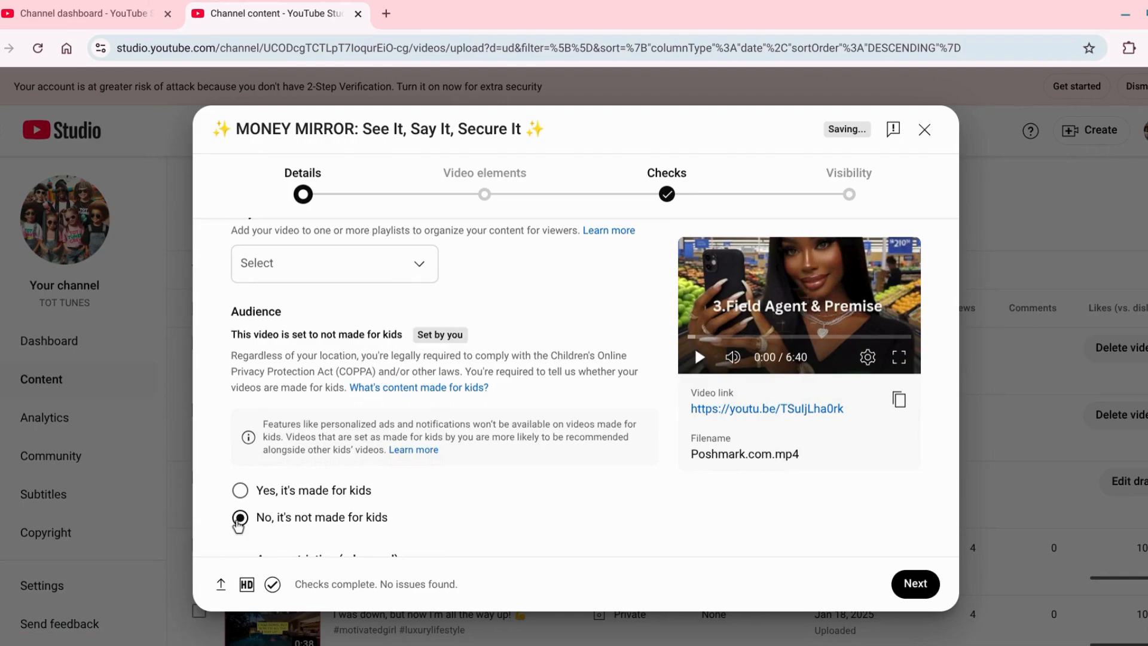
Review the altered content, automatic chapters, featured places and automatic concepts settings in the video details.
scroll(238, 525, down, 1)
key(Tab)
key(Tab)
key(Tab)
key(Tab)
key(Tab)
key(Tab)
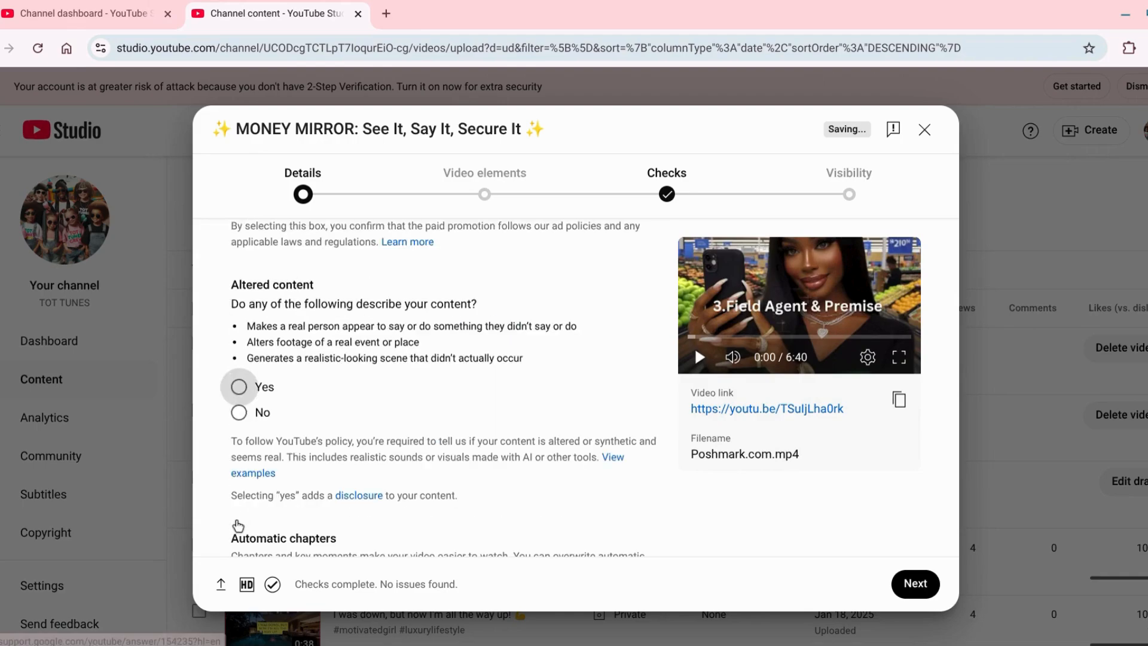
key(Tab)
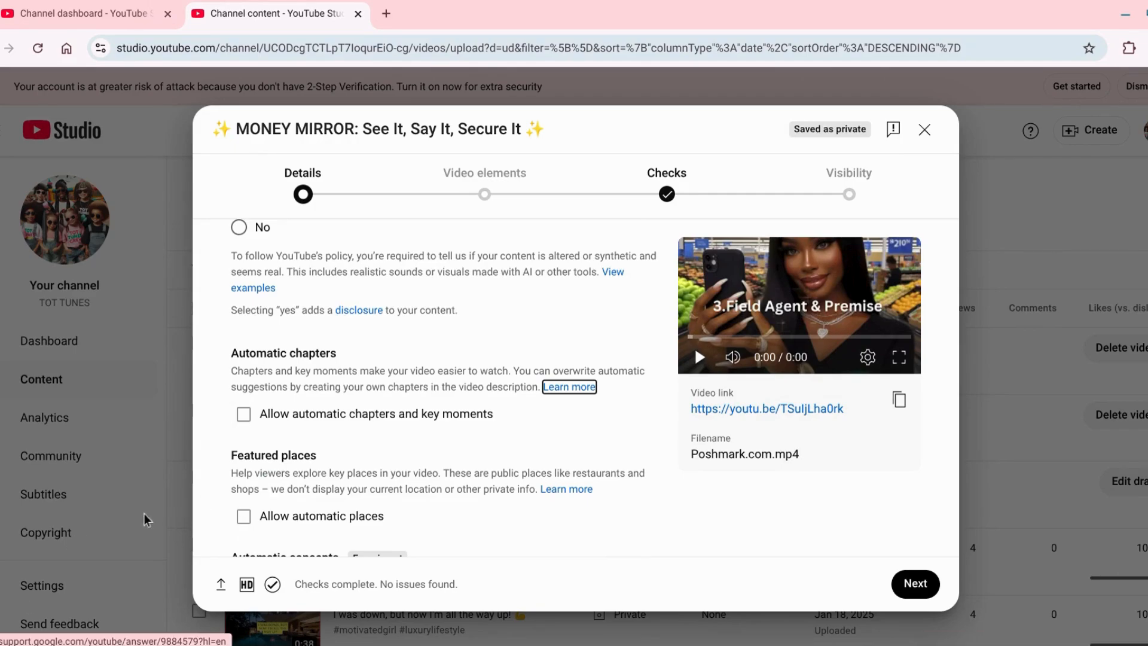
key(Tab)
key(Tab)
key(Tab)
key(Tab)
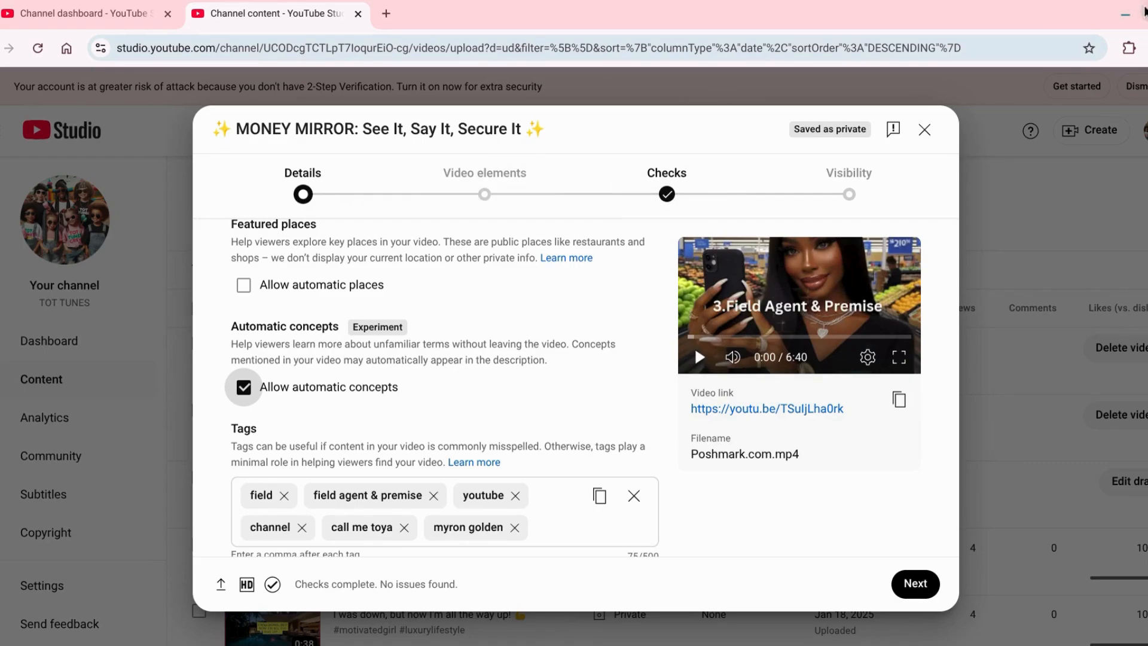
Switch to the ChatGPT conversation and read its explanation of Automatic Concepts, including whether to turn the feature off.
mouse_move(1143, 14)
click(1018, 63)
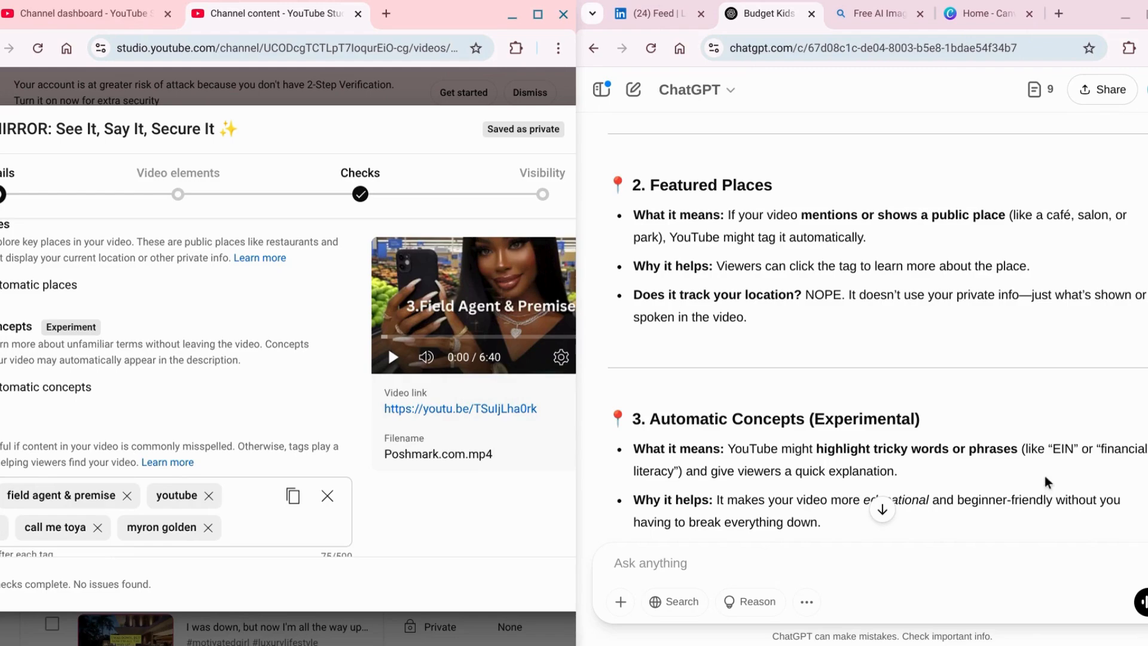
click(1103, 456)
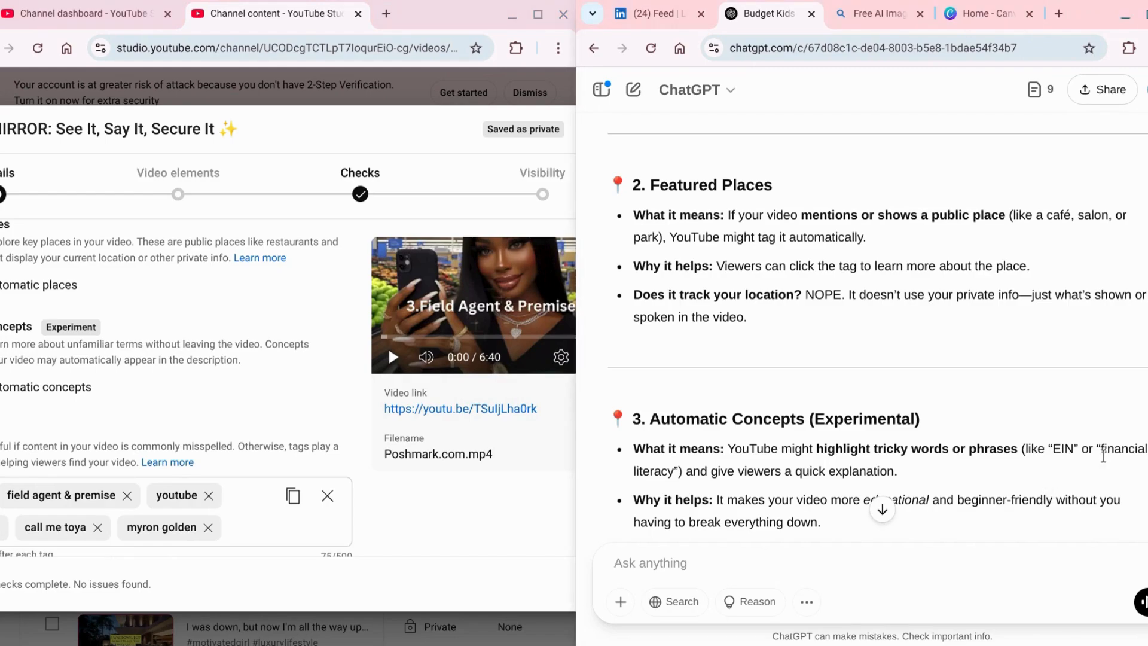
scroll(1103, 456, down, 5)
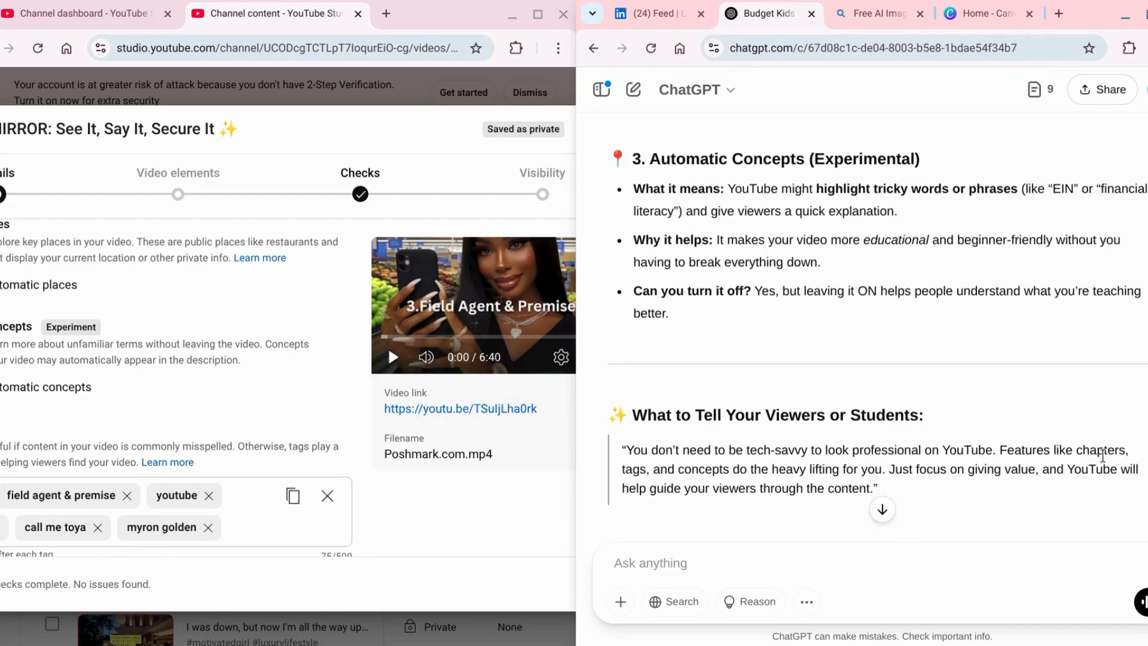
scroll(1103, 456, down, 1)
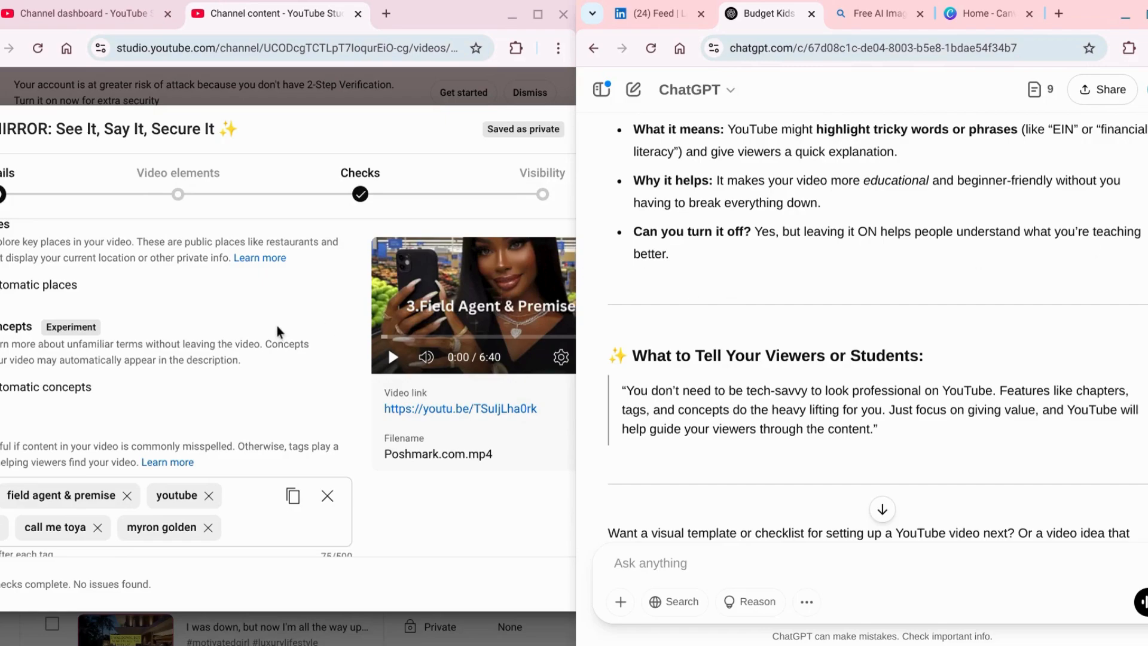
Return to the YouTube upload details and leave automatic concepts allowed for the video.
click(529, 14)
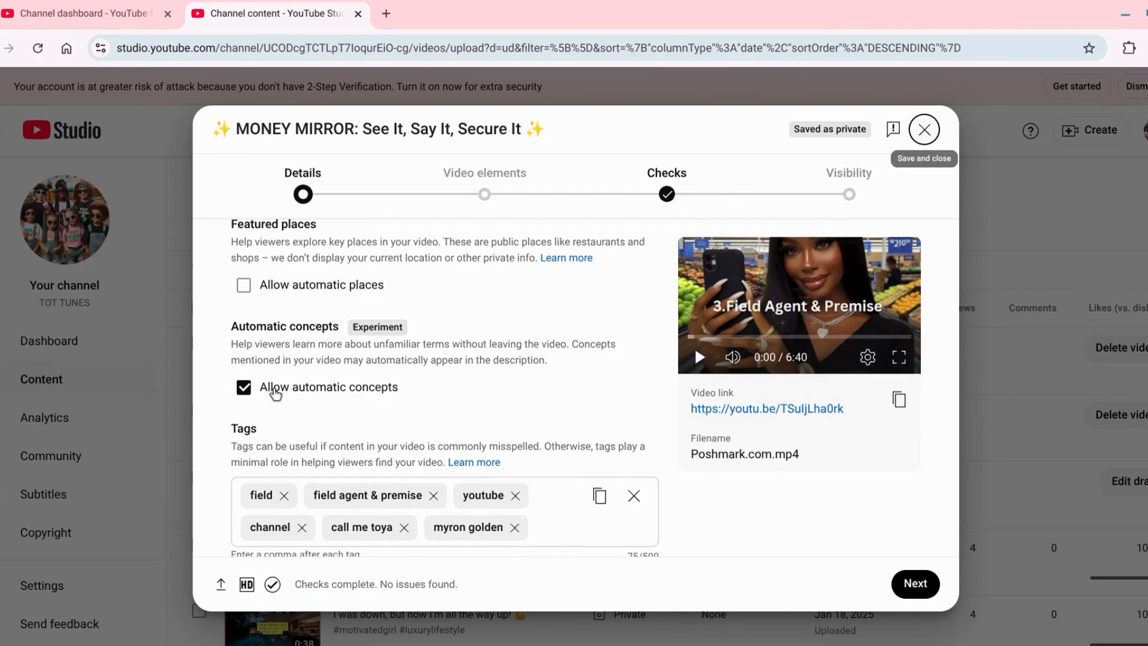
click(247, 389)
click(247, 390)
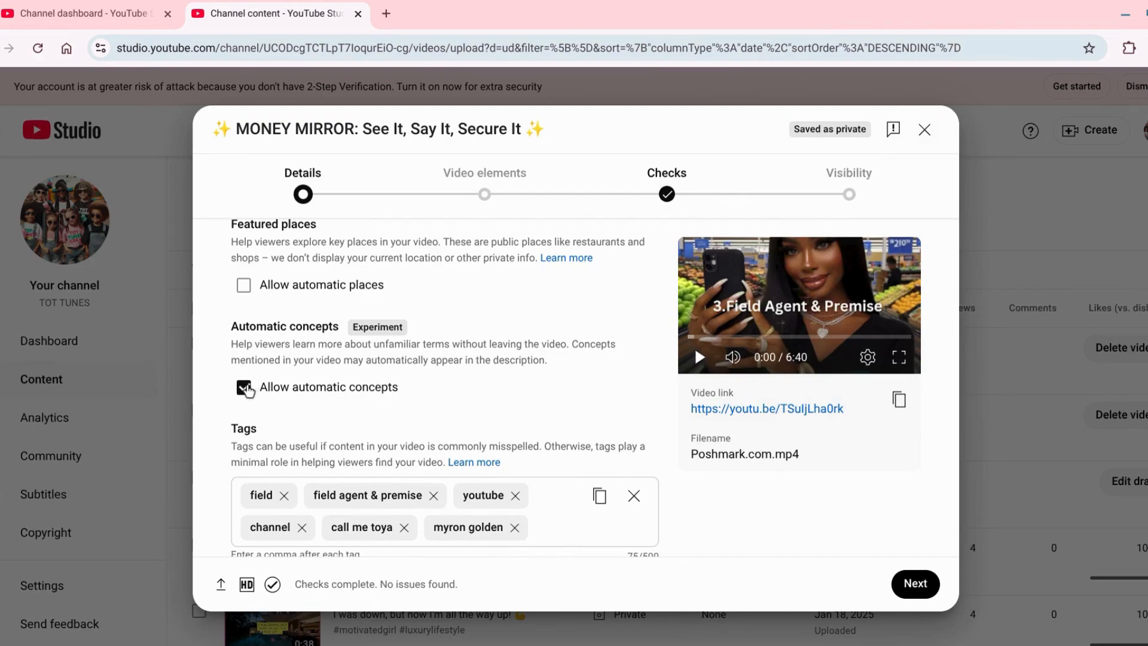
Set the video language to English (United States) and the caption certification to "This content has never aired on television in the U.S.".
key(Tab)
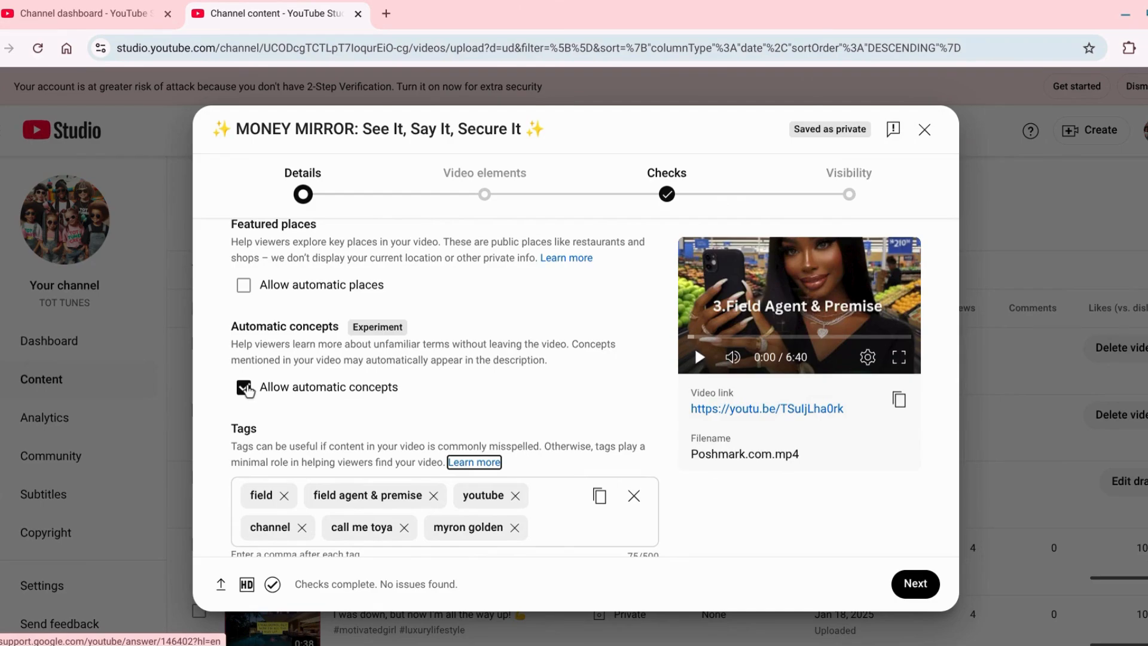
key(Tab)
key(Tab)
key(Tab)
key(Tab)
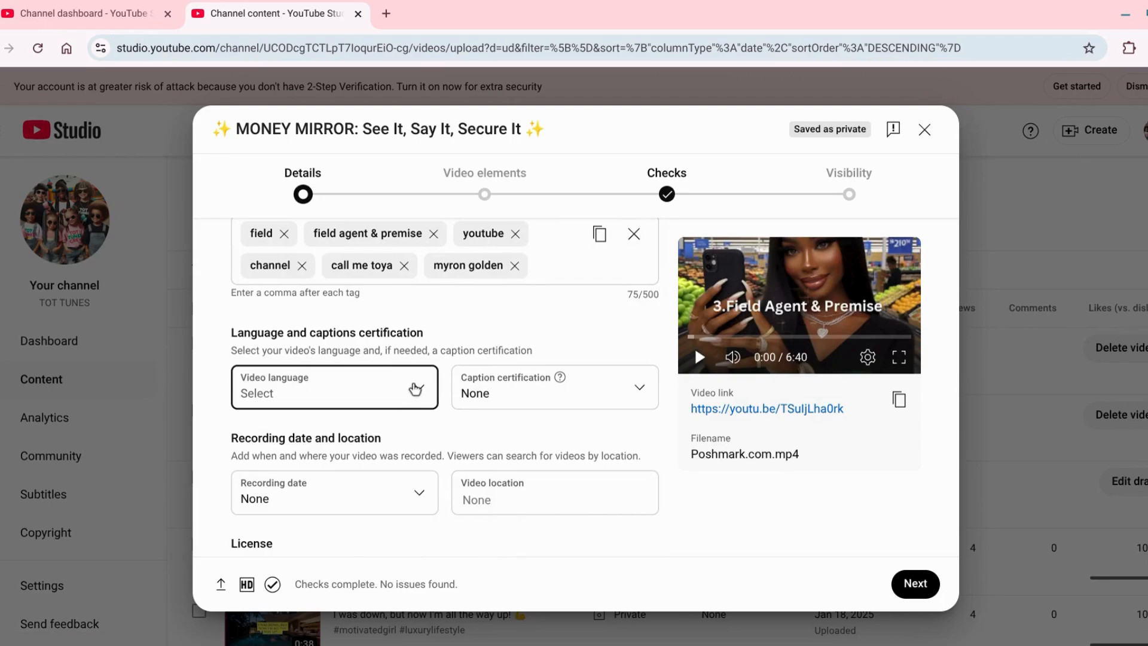
click(416, 389)
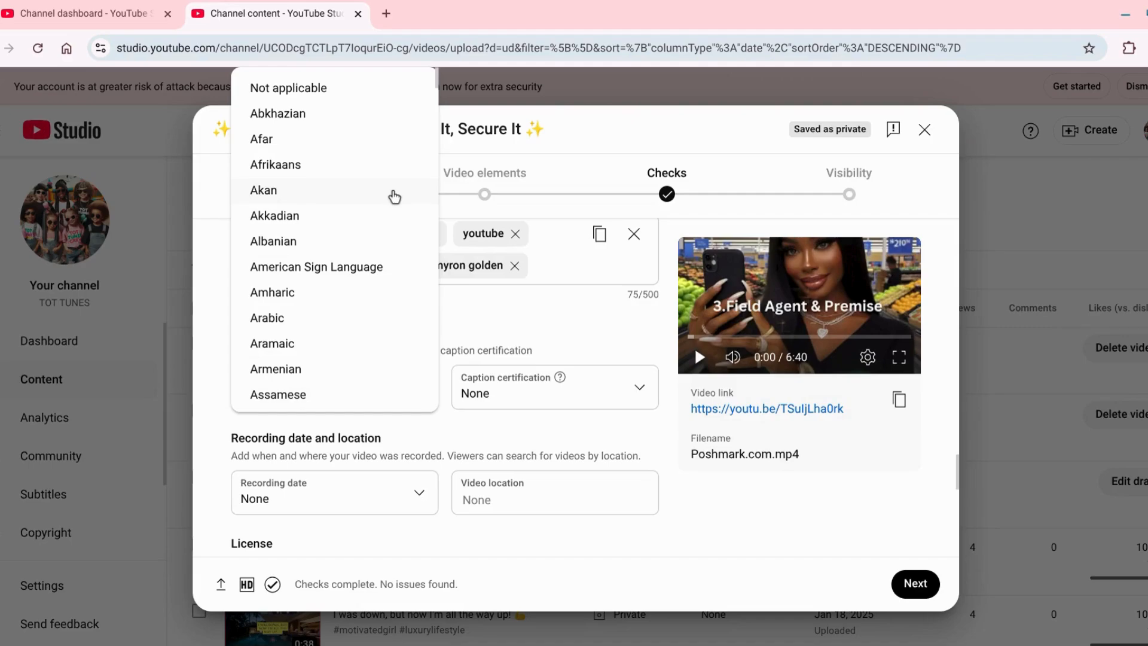
scroll(394, 197, down, 5)
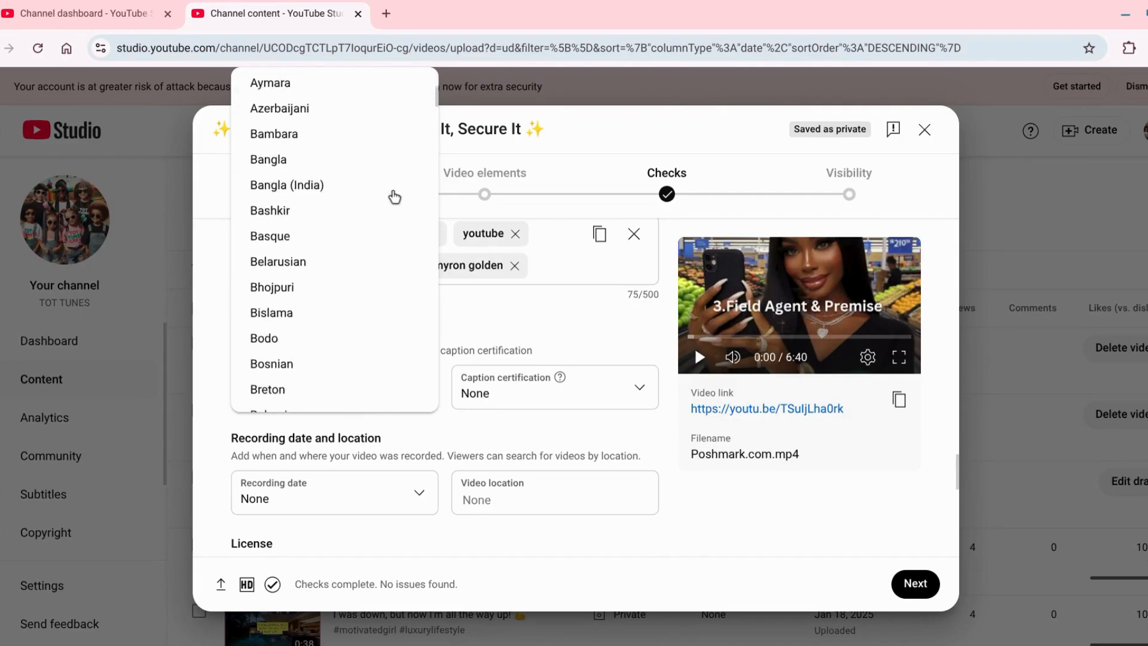
scroll(394, 196, down, 6)
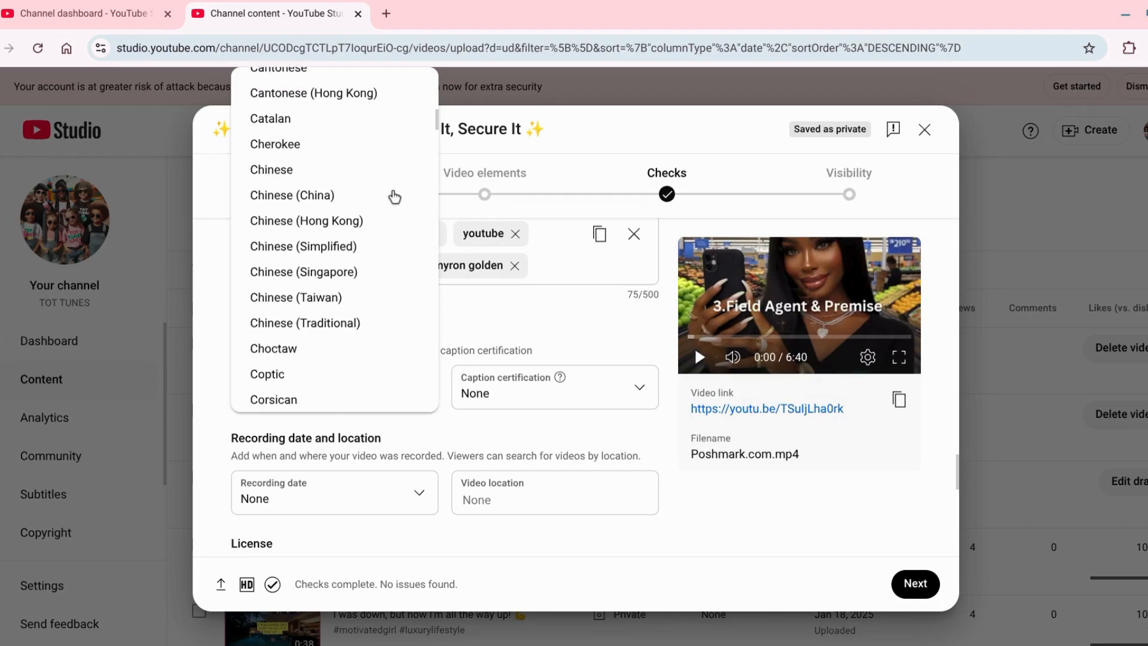
scroll(394, 197, down, 10)
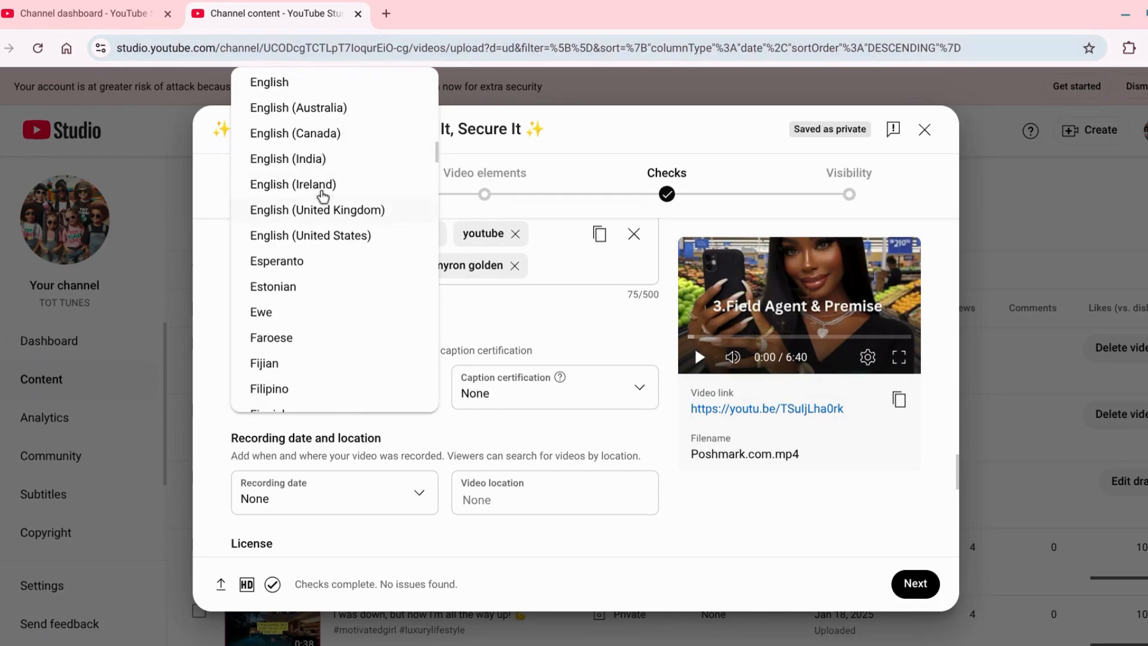
click(315, 235)
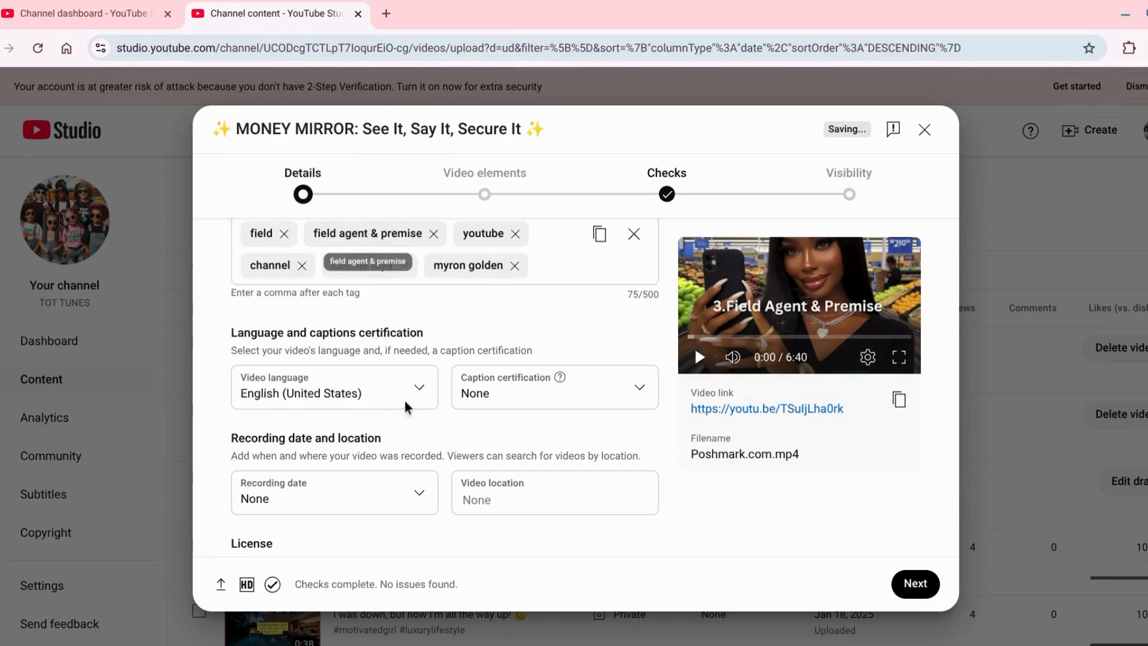
click(607, 389)
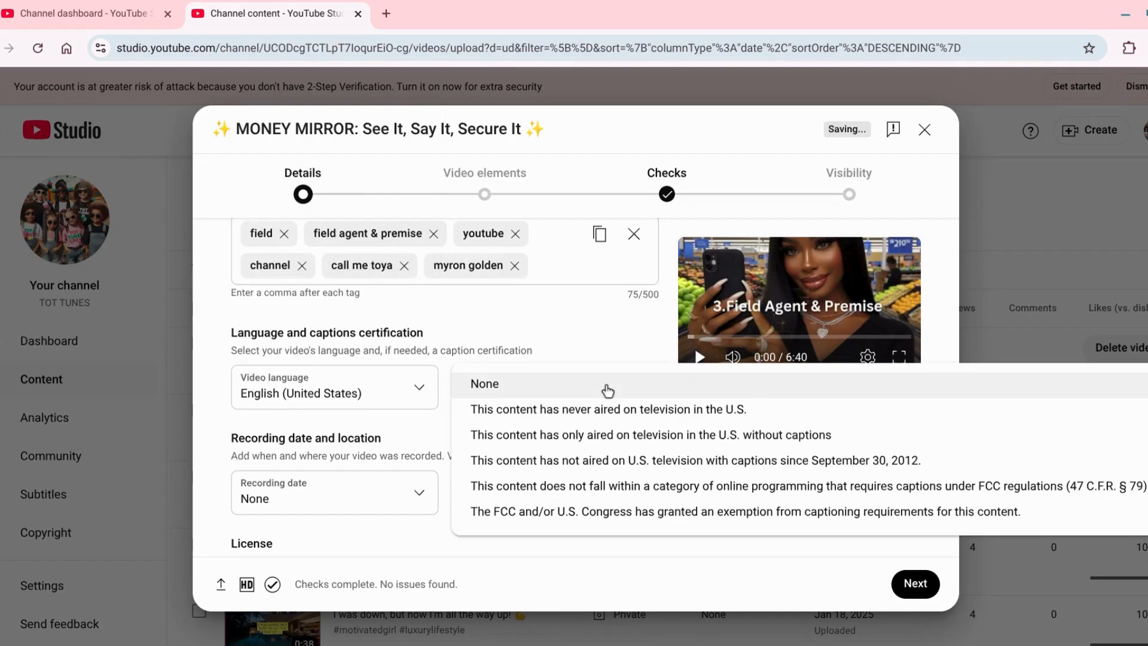
click(568, 410)
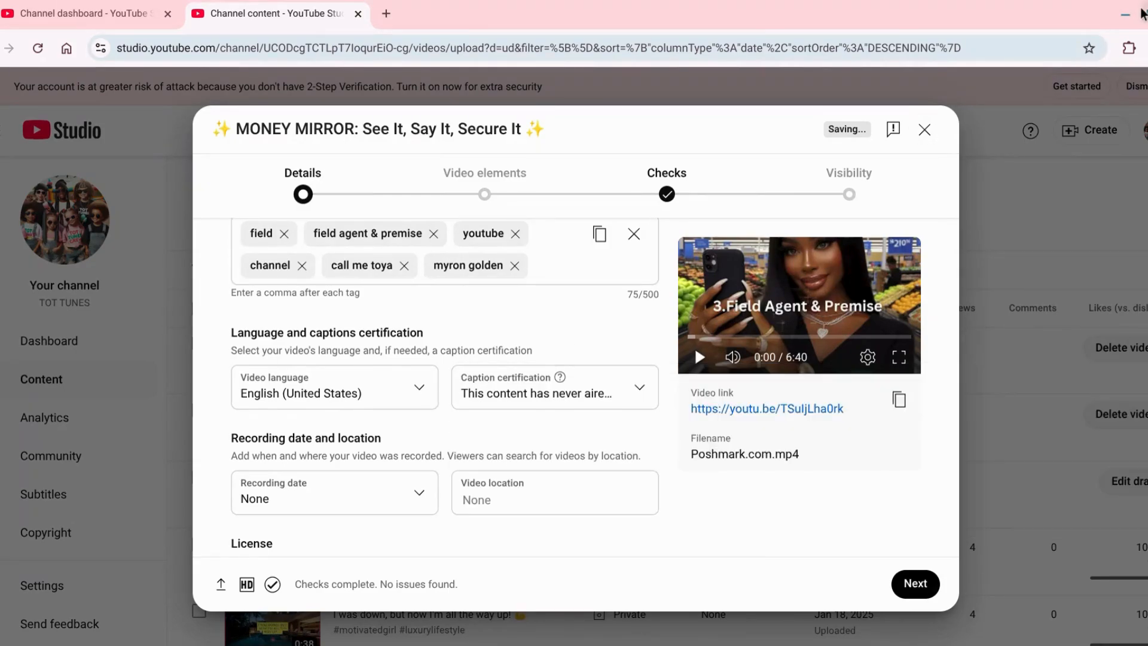
Look through the ChatGPT conversation up to its explanation of the license options, and return to the YouTube upload details.
mouse_move(1142, 13)
click(1018, 70)
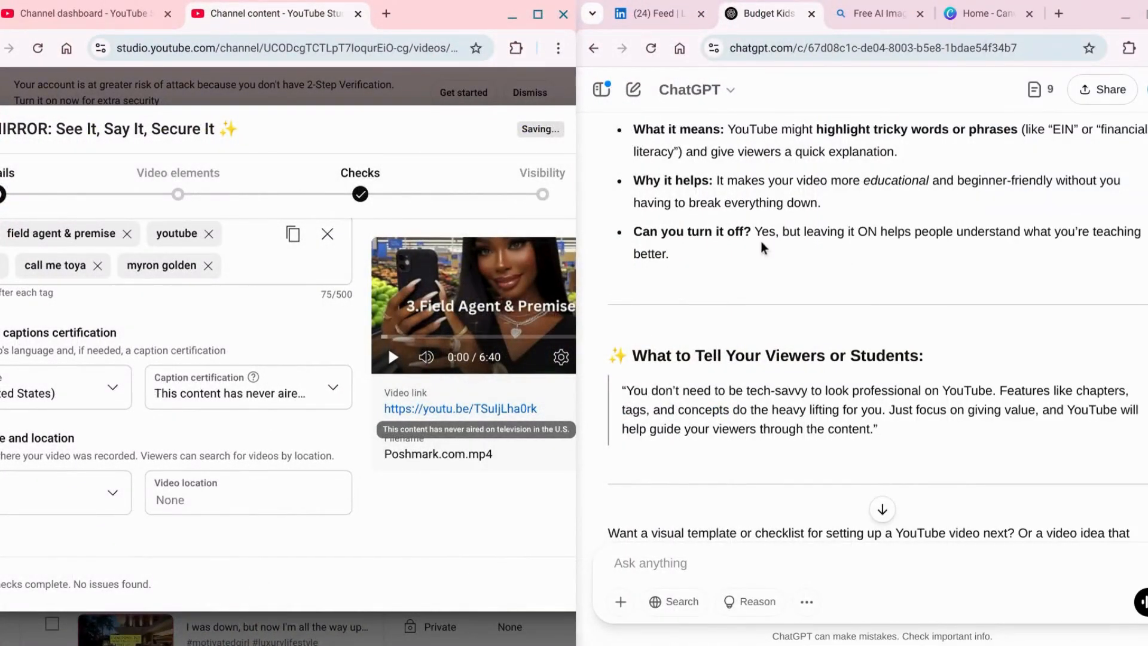
scroll(765, 253, down, 4)
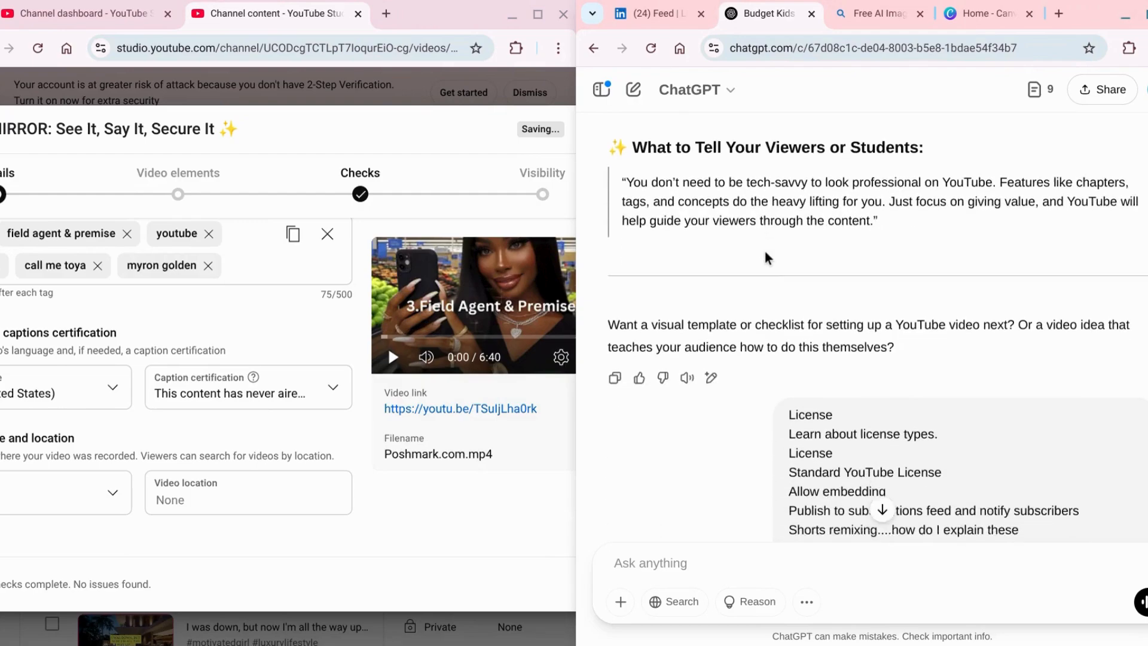
scroll(766, 258, down, 3)
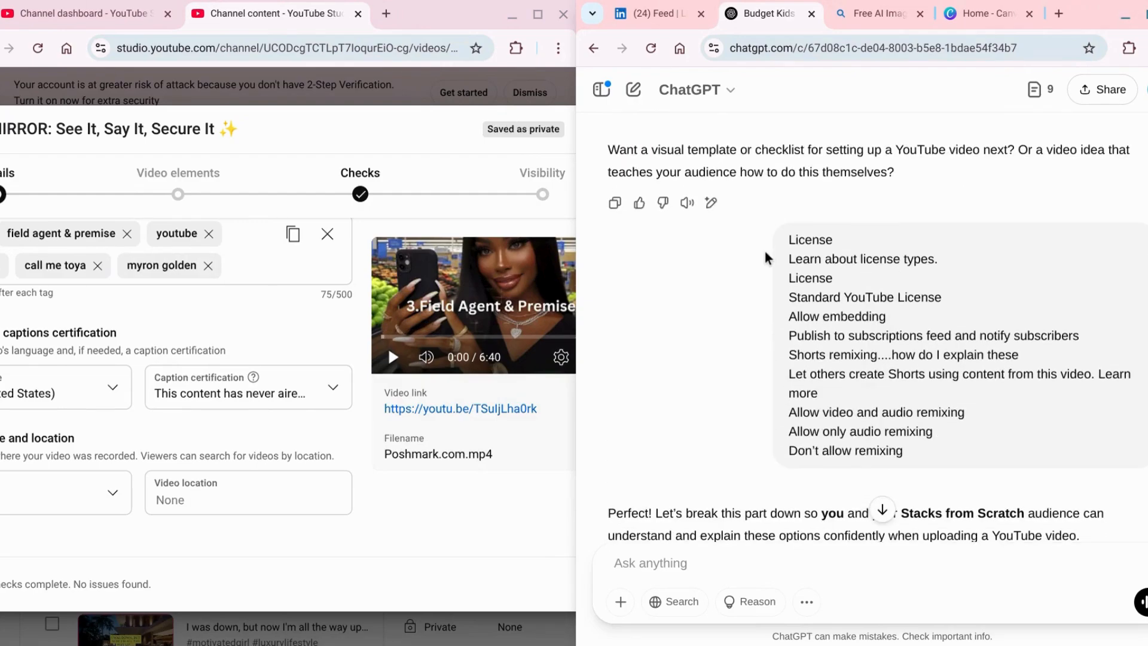
scroll(765, 252, down, 2)
scroll(765, 252, down, 3)
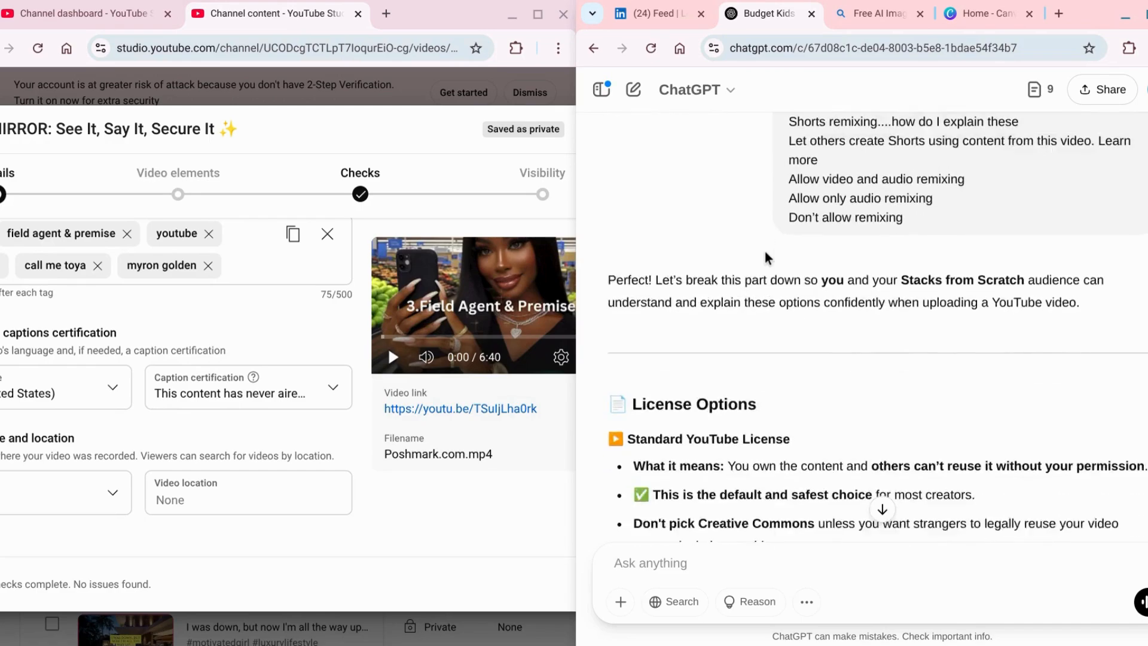
scroll(766, 252, up, 4)
scroll(765, 251, up, 5)
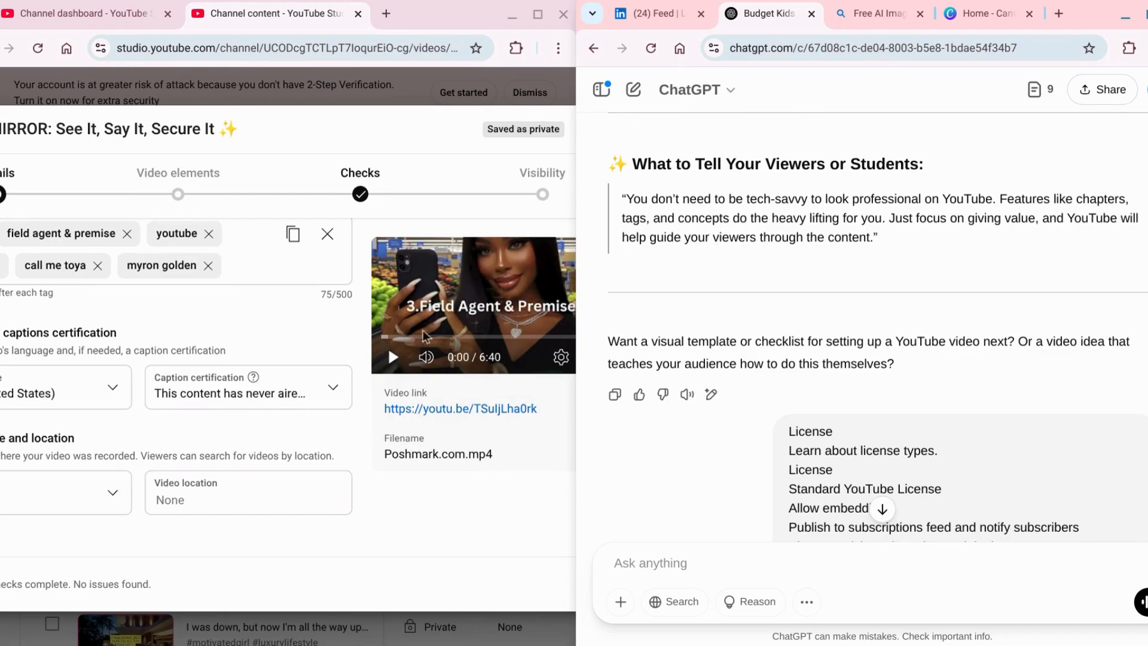
click(315, 334)
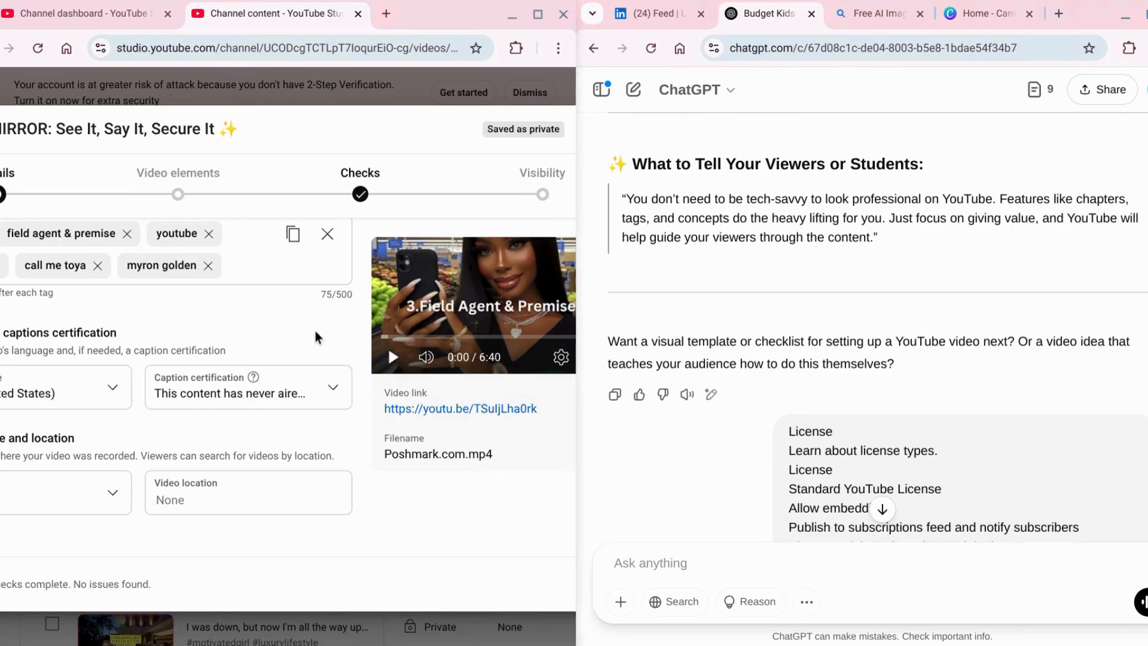
click(541, 16)
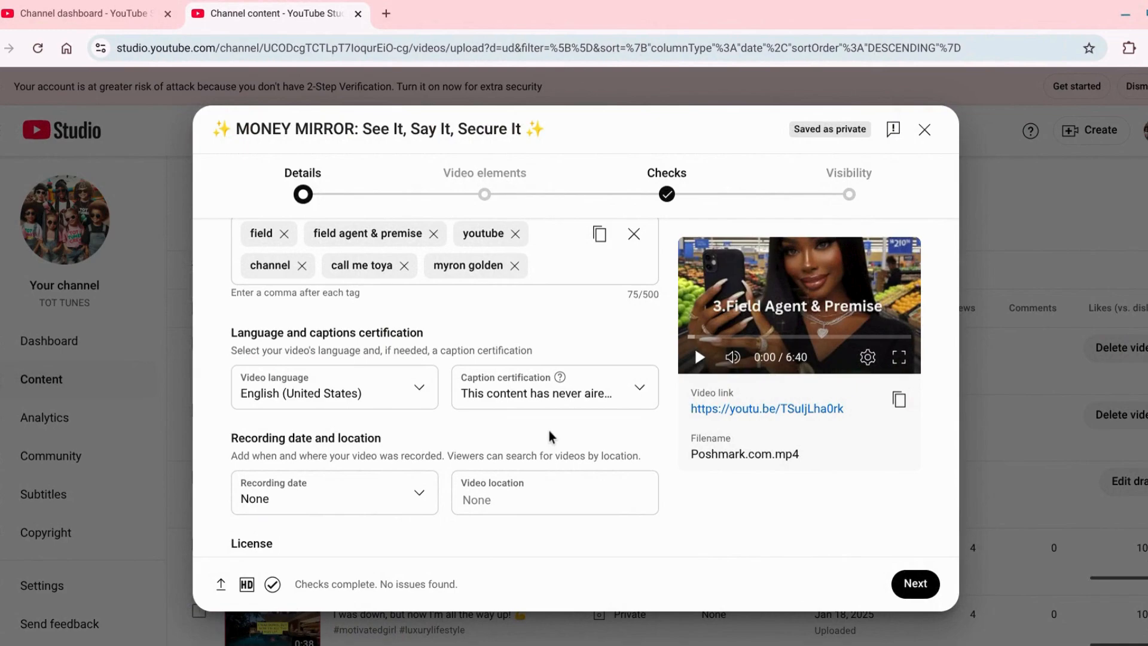
Go through the video details from the title down to the recording date, location and license settings.
key(Tab)
key(Tab)
key(Tab)
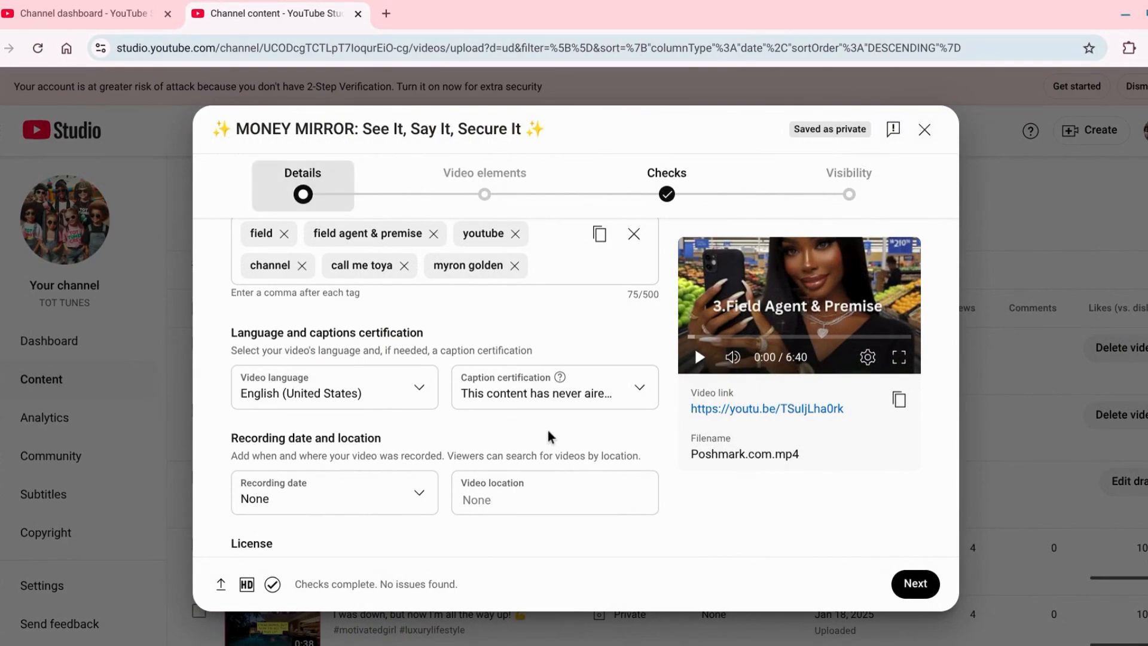
key(Tab)
key(Tab)
key(Tab)
key(Tab)
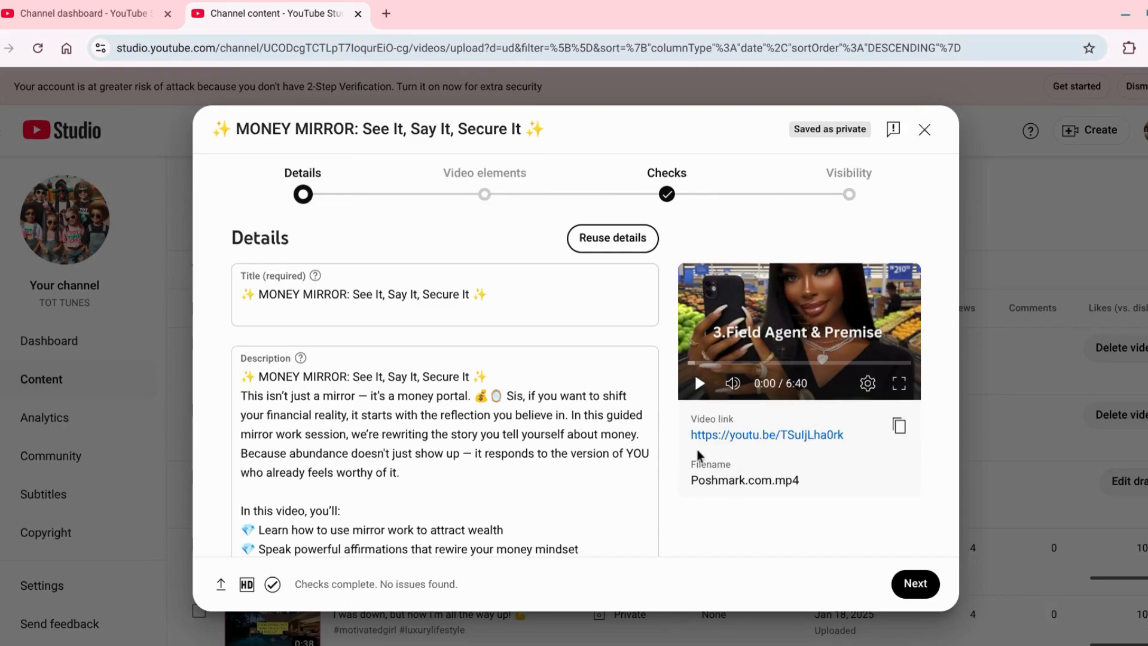
key(Tab)
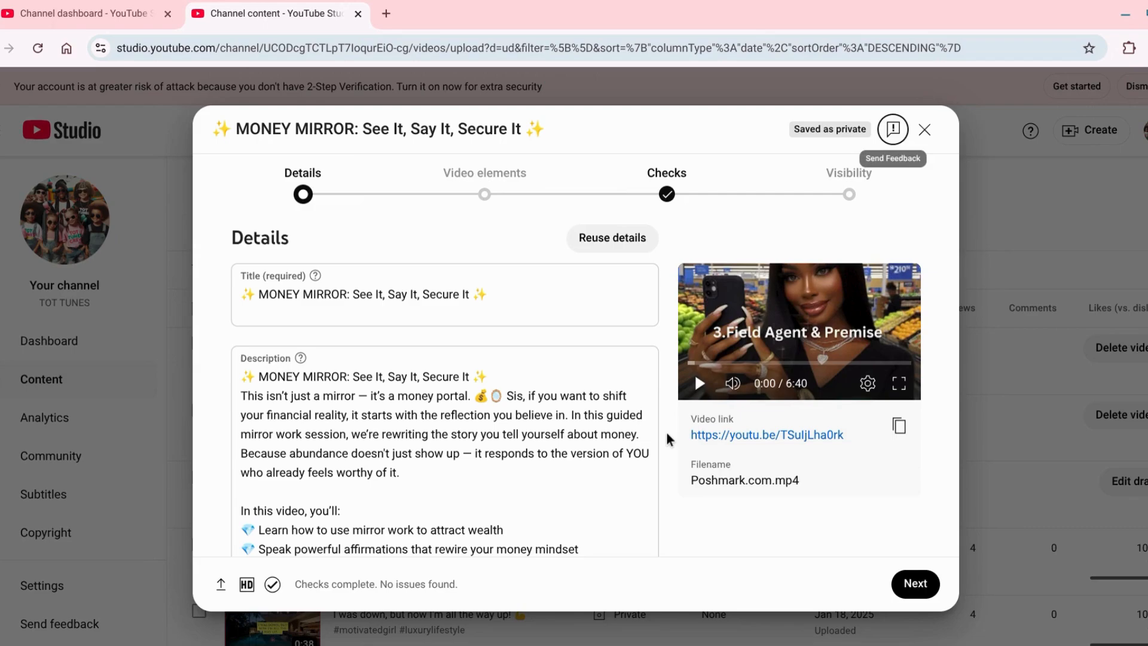
key(Tab)
key(Tab)
key(Tab)
key(Tab)
key(Tab)
key(Tab)
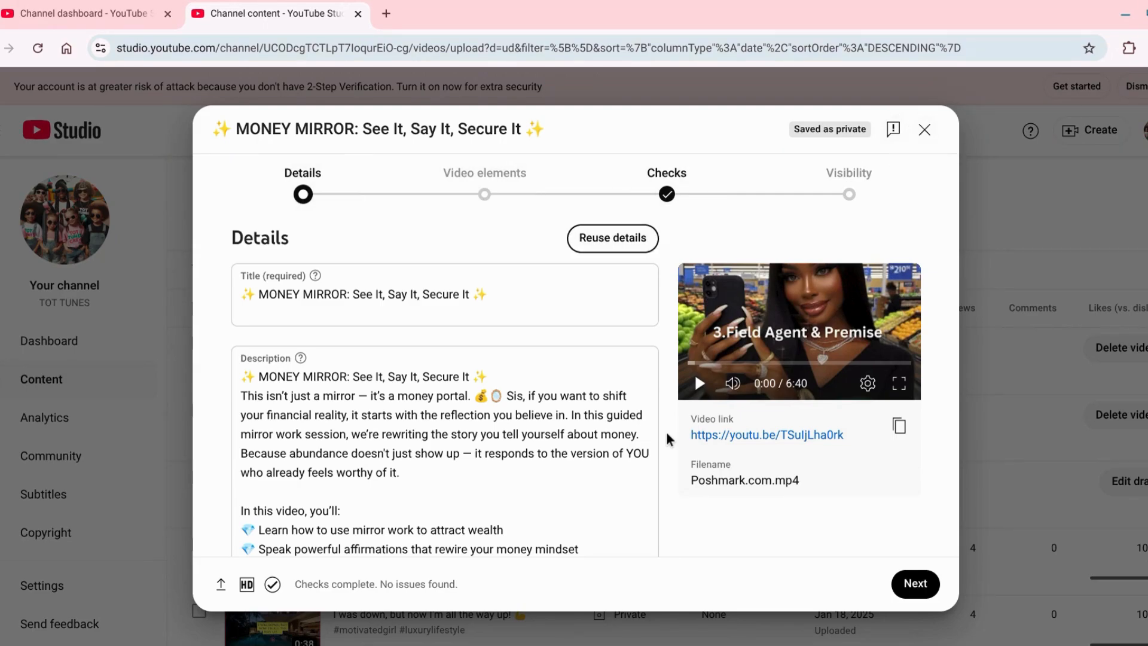
key(Tab)
key(Tab)
key(Tab)
key(Tab)
key(Tab)
key(Tab)
key(Tab)
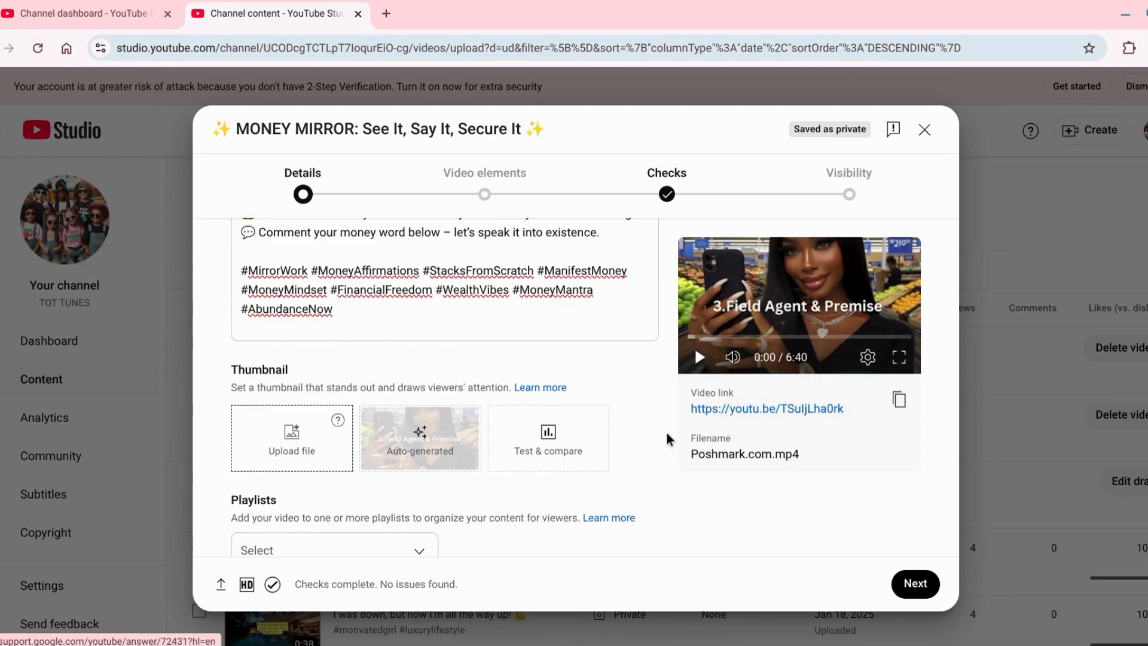
key(Tab)
key(Tab)
key(Tab)
key(Tab)
key(Tab)
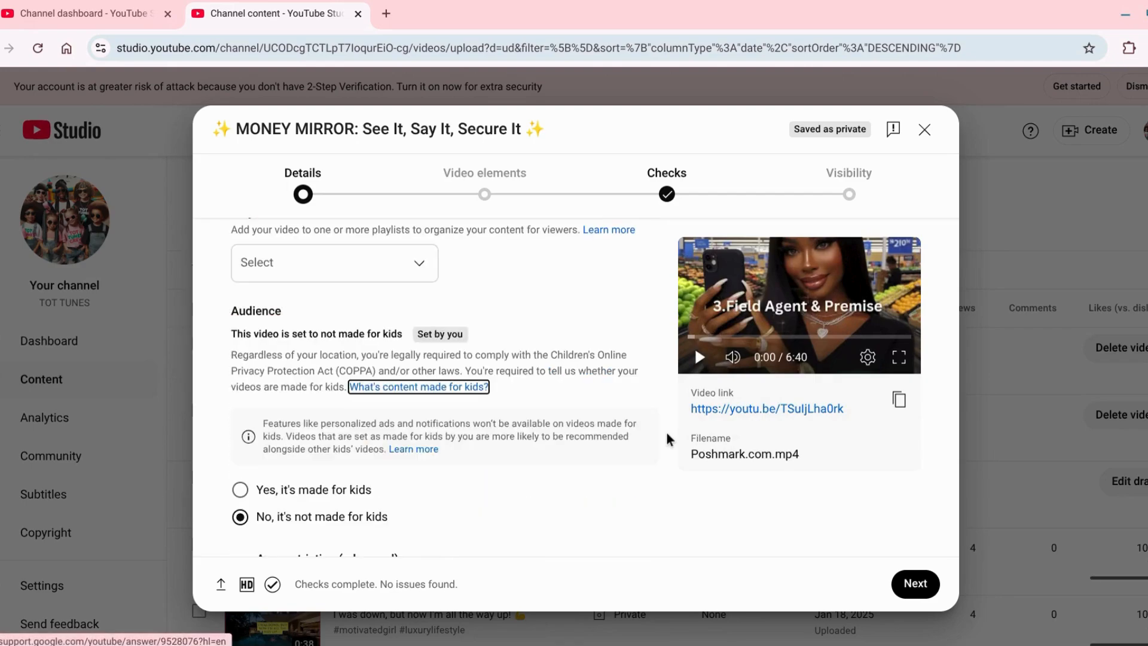
key(Tab)
key(Tab)
key(Tab)
key(Tab)
key(Tab)
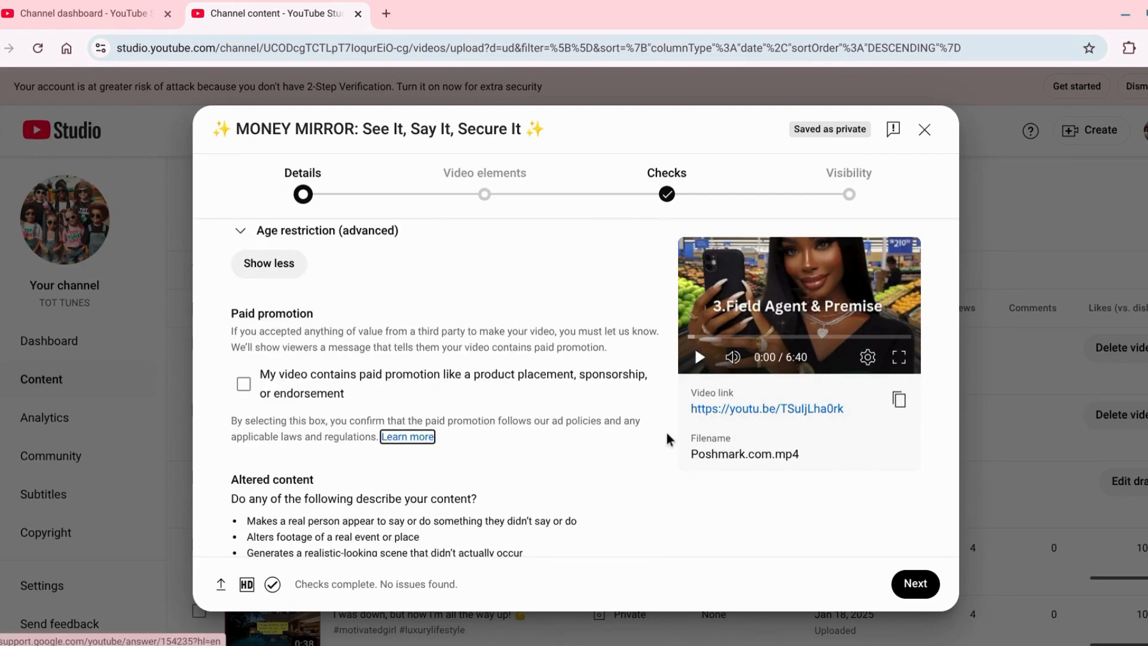
key(Tab)
key(Tab)
key(Tab)
key(Tab)
key(Tab)
key(Tab)
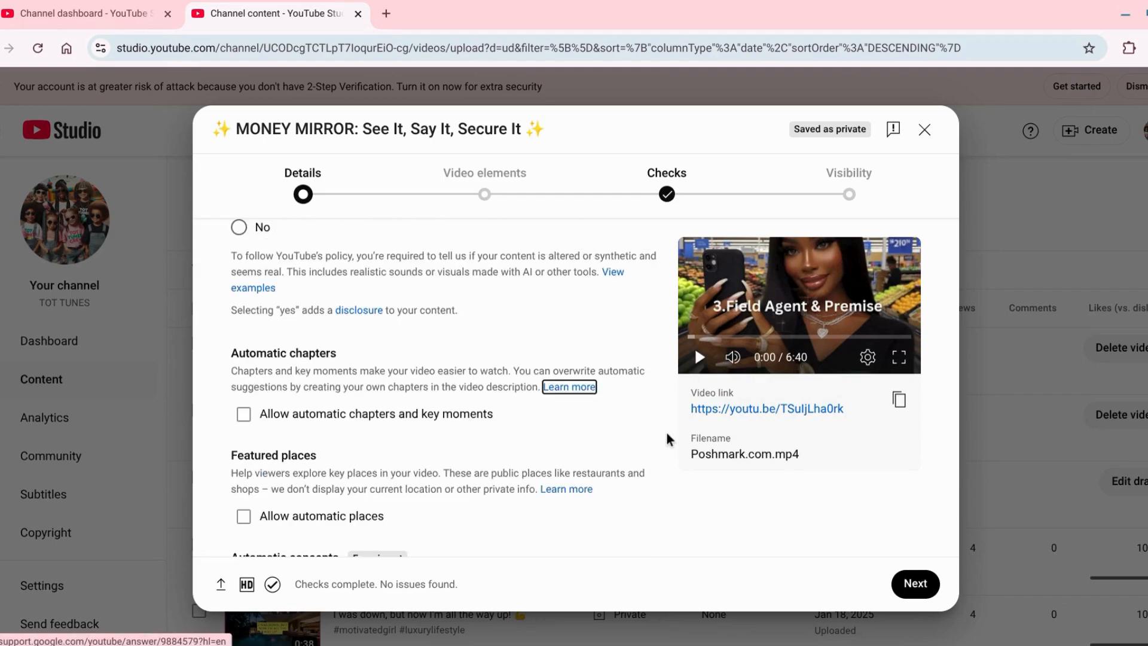
key(Tab)
key(Tab)
key(Tab)
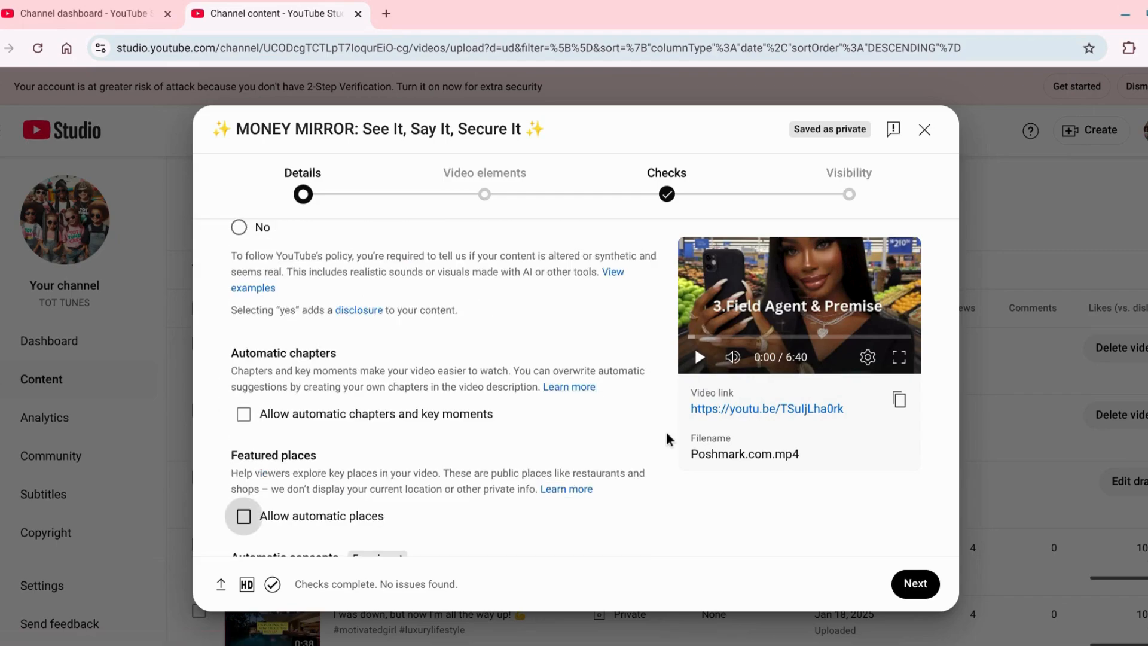
key(Tab)
key(Tab)
key(Tab)
key(Tab)
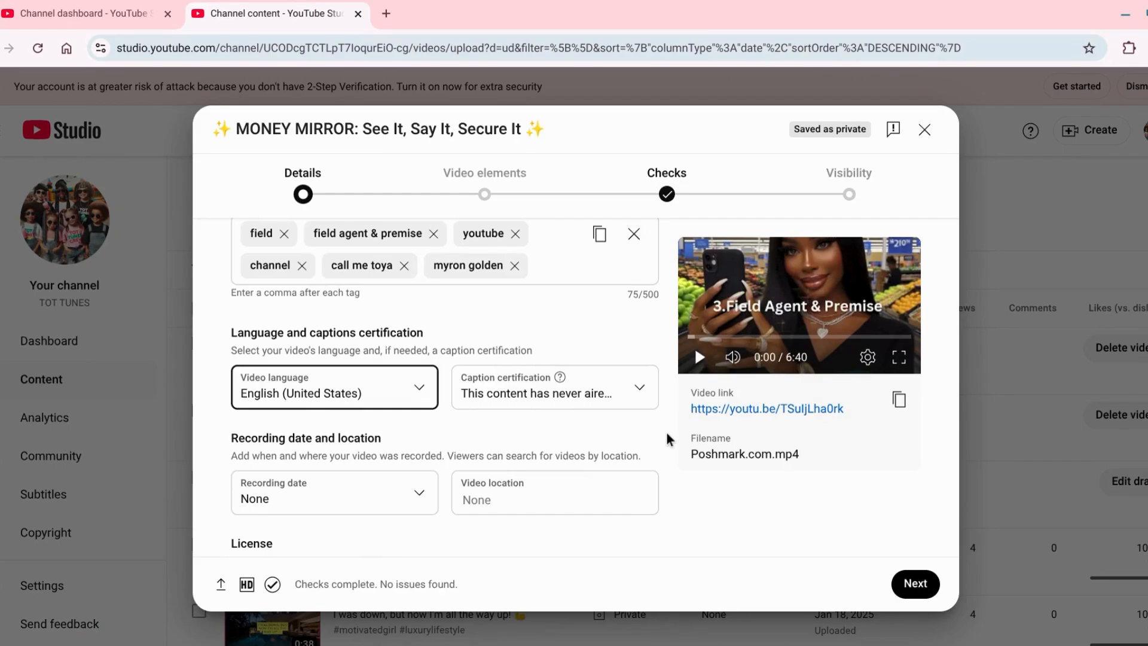
key(Tab)
key(Tab)
key(Tab)
key(Tab)
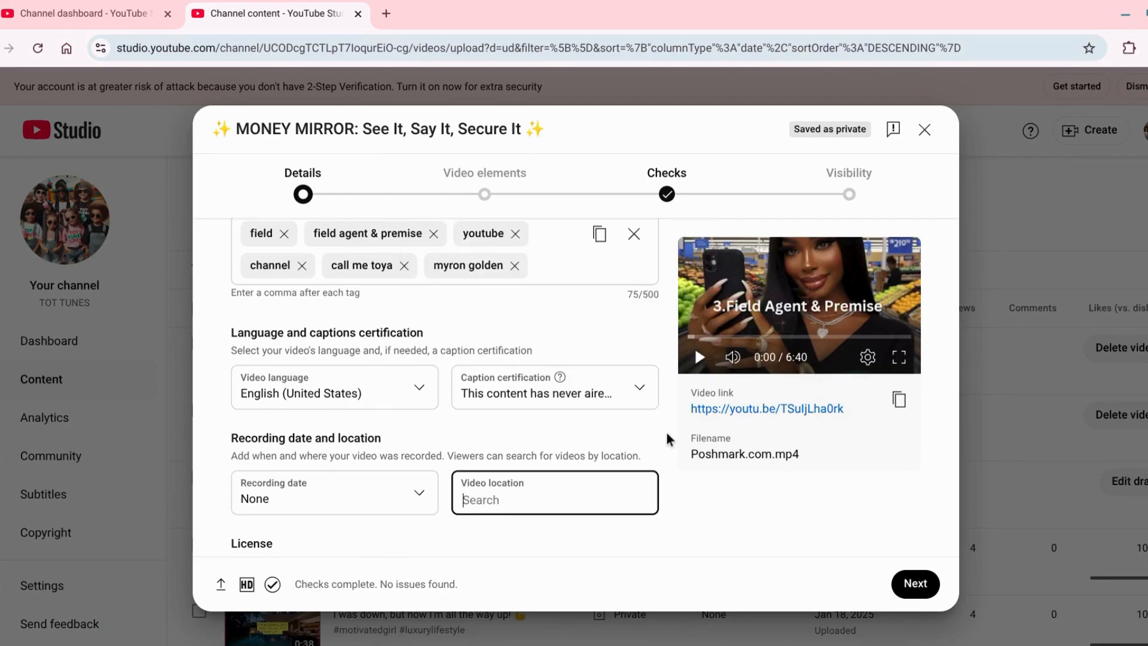
key(Tab)
key(Tab)
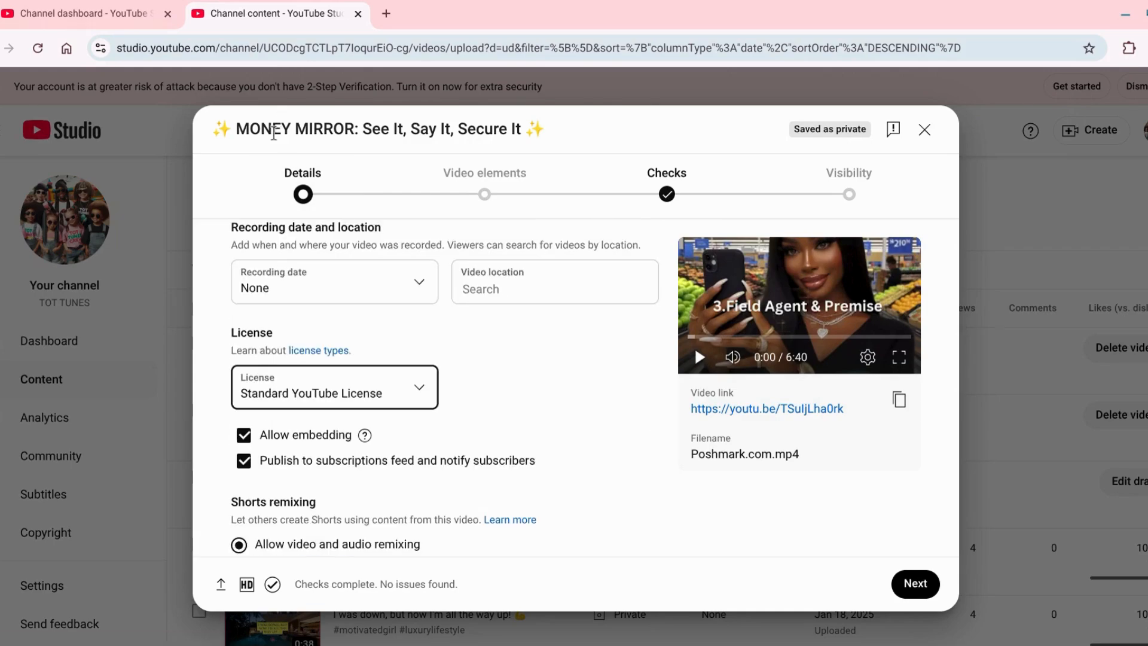
Set the recording date to Apr 9, 2025 and the video location to United States.
click(523, 379)
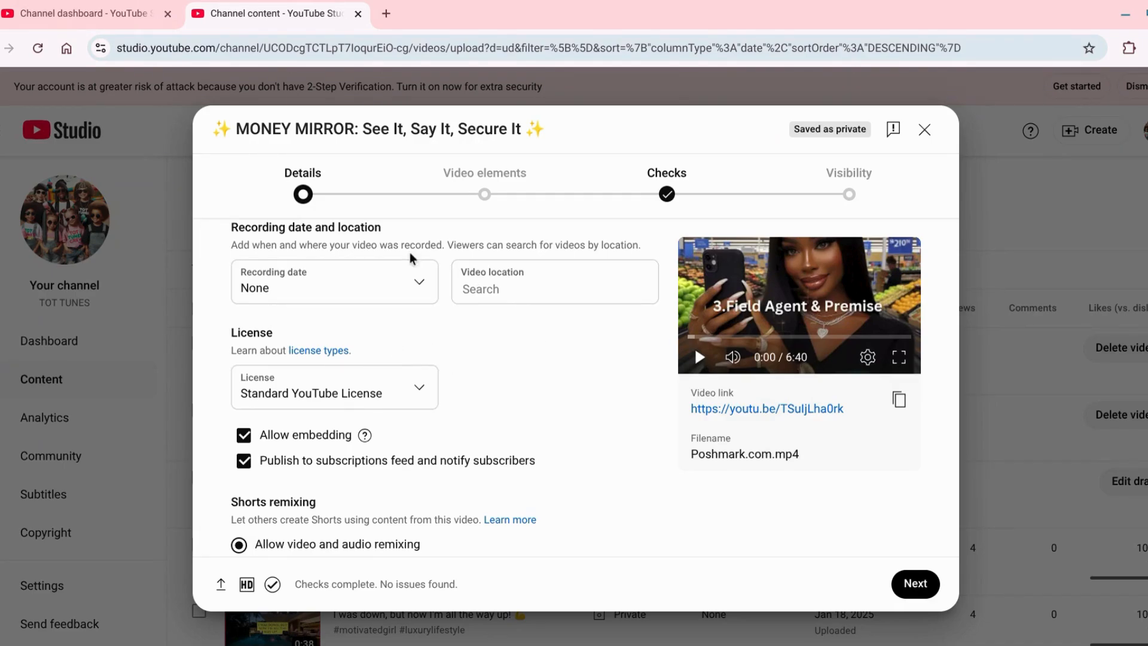
click(417, 281)
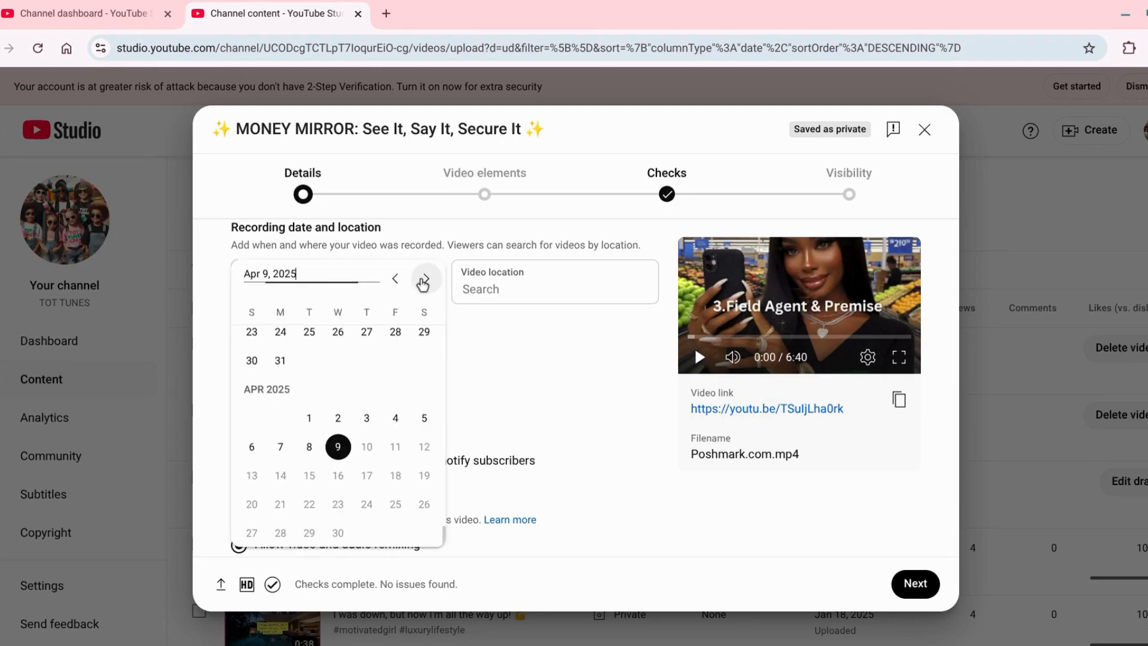
click(335, 447)
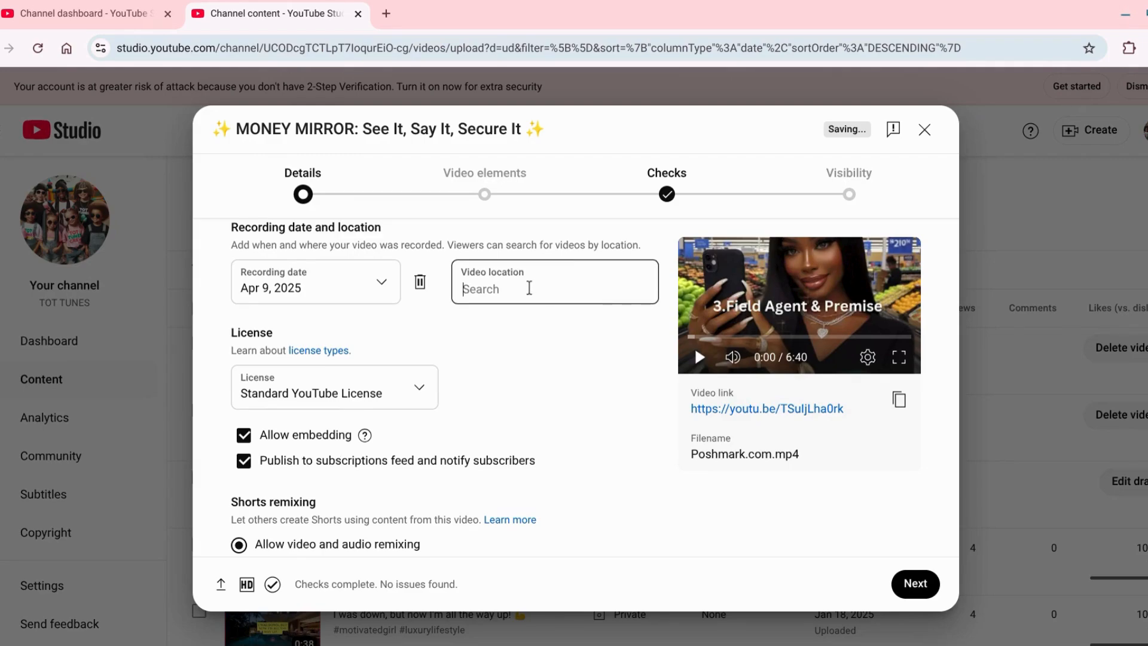
text(Unite)
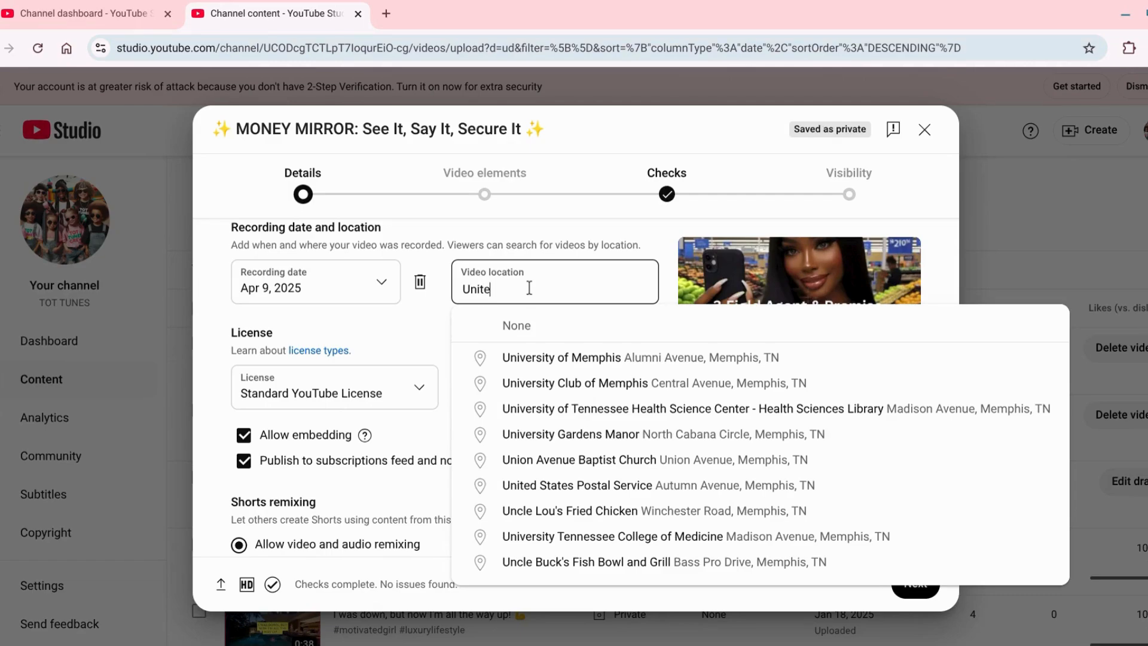
text(d States)
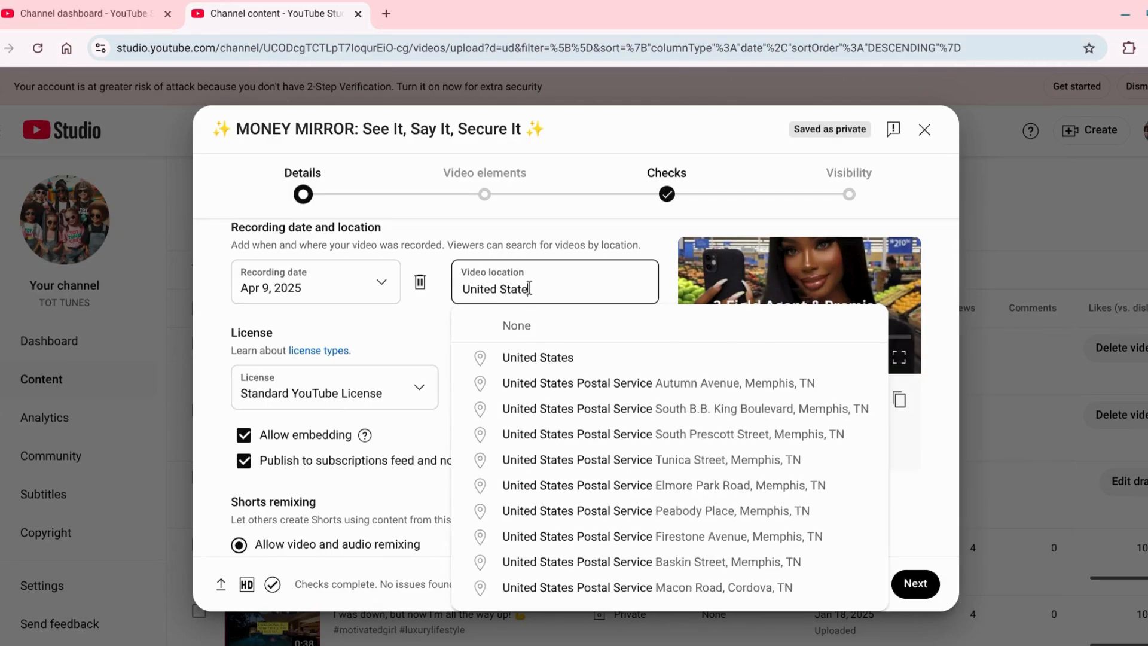
click(538, 357)
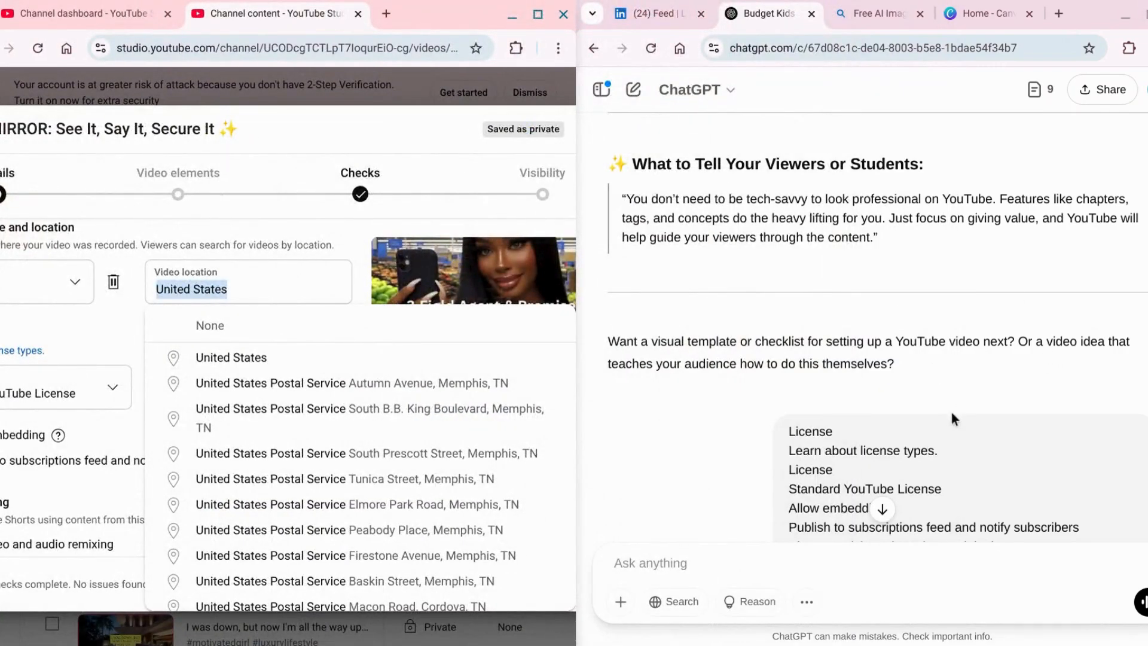
Read ChatGPT's explanation of the license options and set the video's license to Creative Commons - Attribution.
click(706, 425)
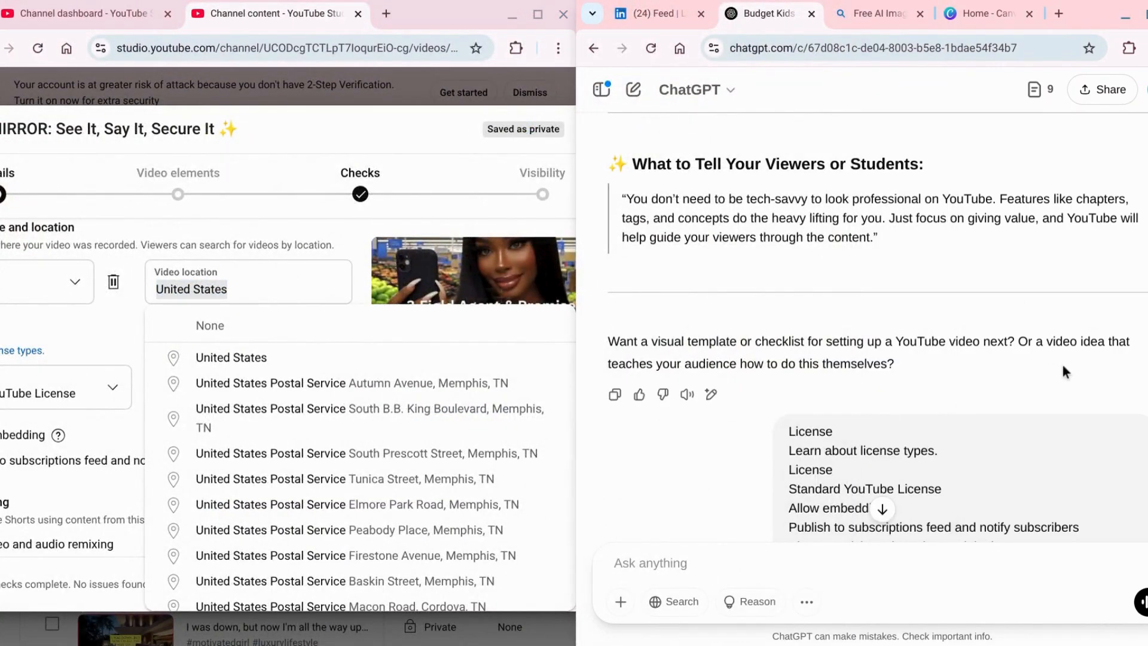
scroll(1065, 364, down, 5)
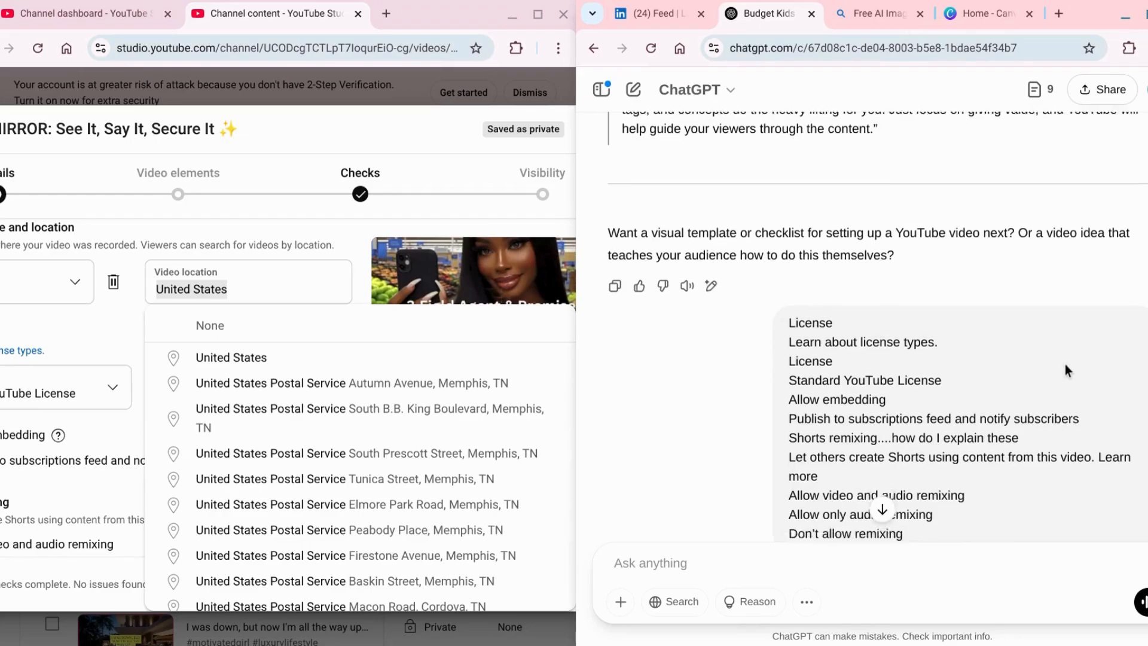
scroll(1064, 364, down, 5)
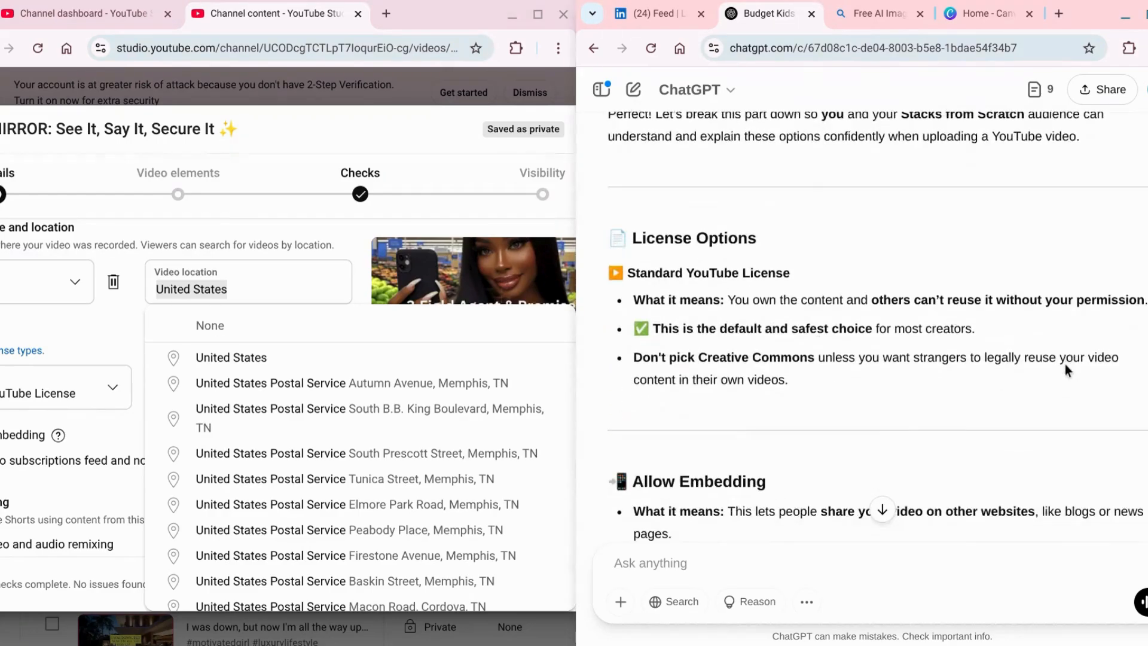
scroll(1064, 364, down, 1)
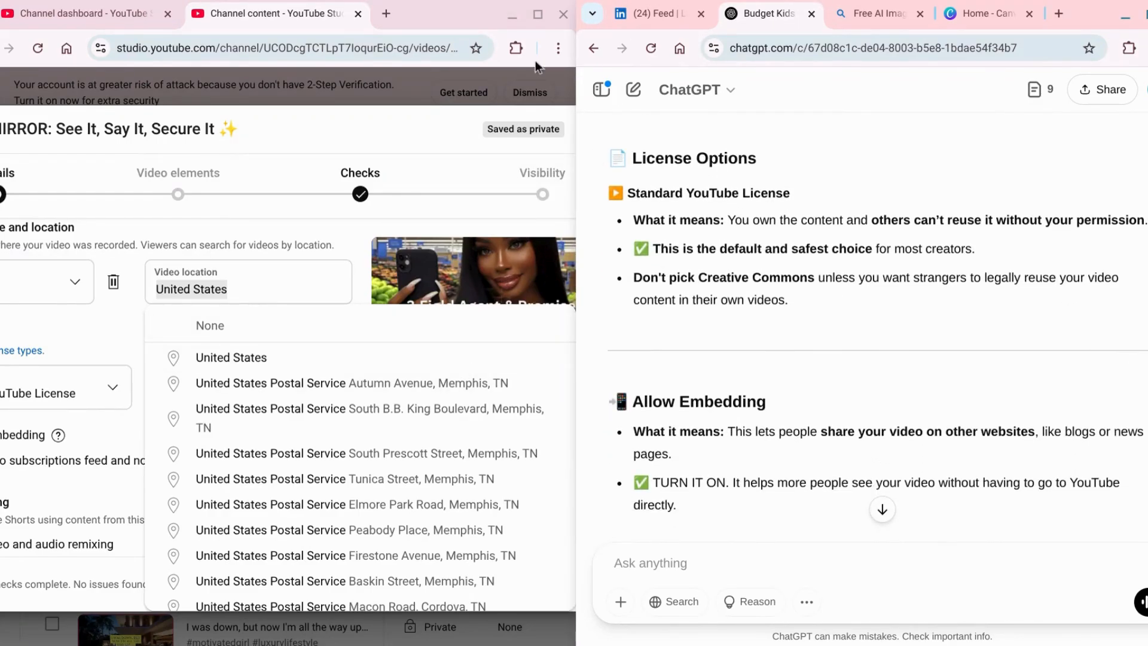
click(538, 15)
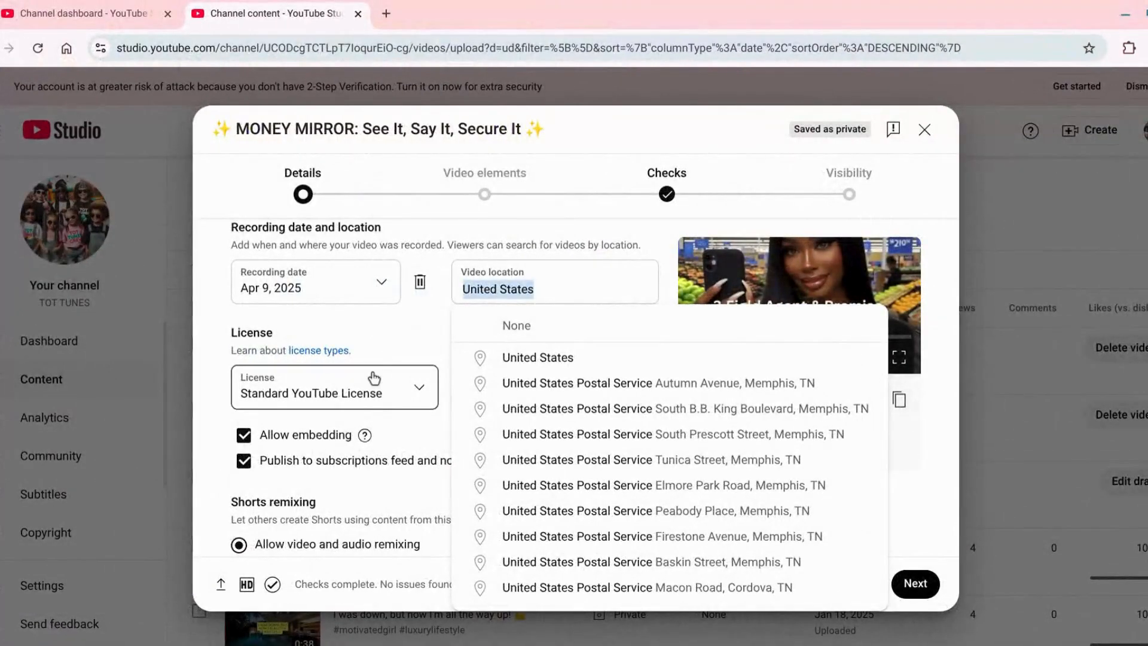
click(421, 319)
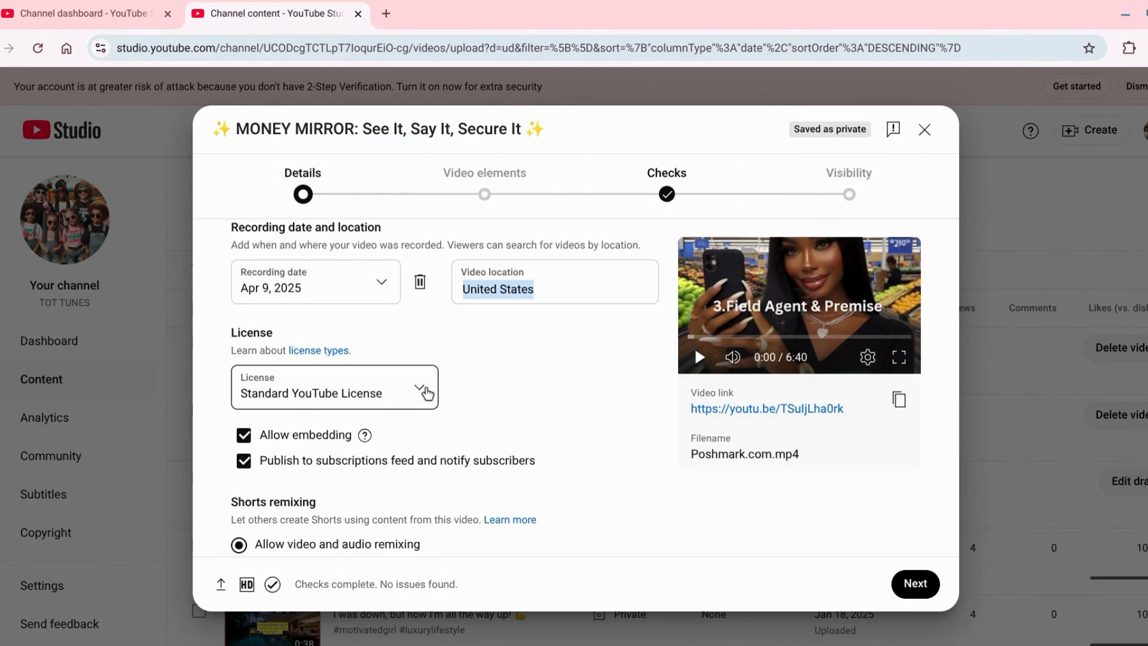
click(426, 392)
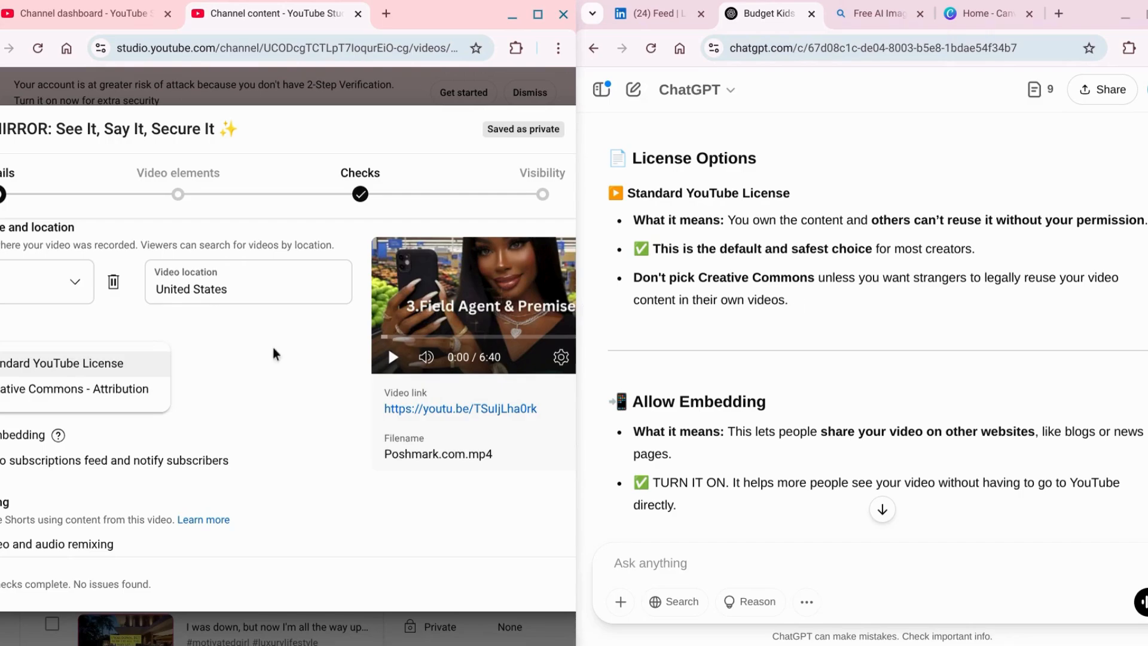
click(535, 17)
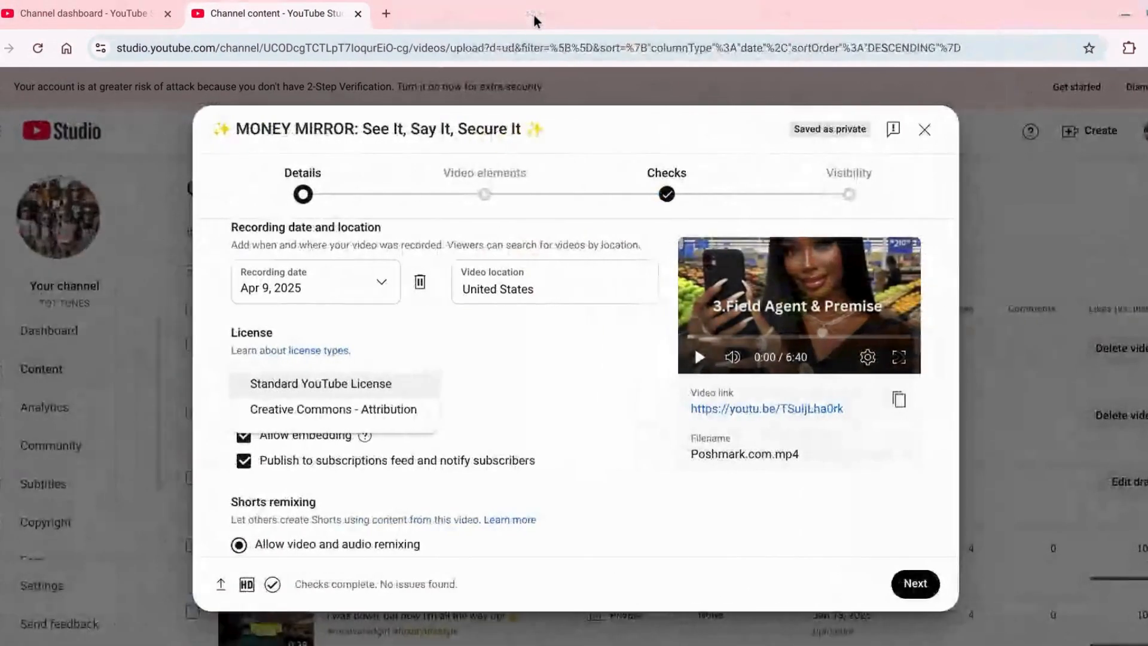
click(393, 411)
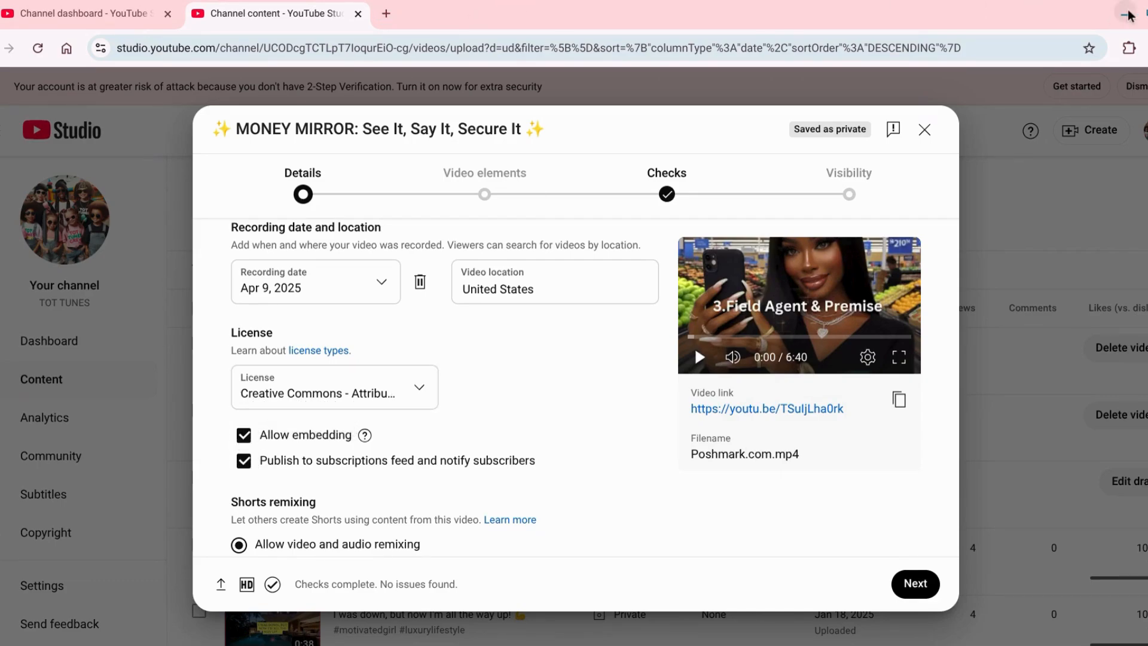
Read ChatGPT's explanations of embedding and subscriber notifications, and turn off "Publish to subscriptions feed and notify subscribers" for the video.
mouse_move(1128, 16)
click(1020, 60)
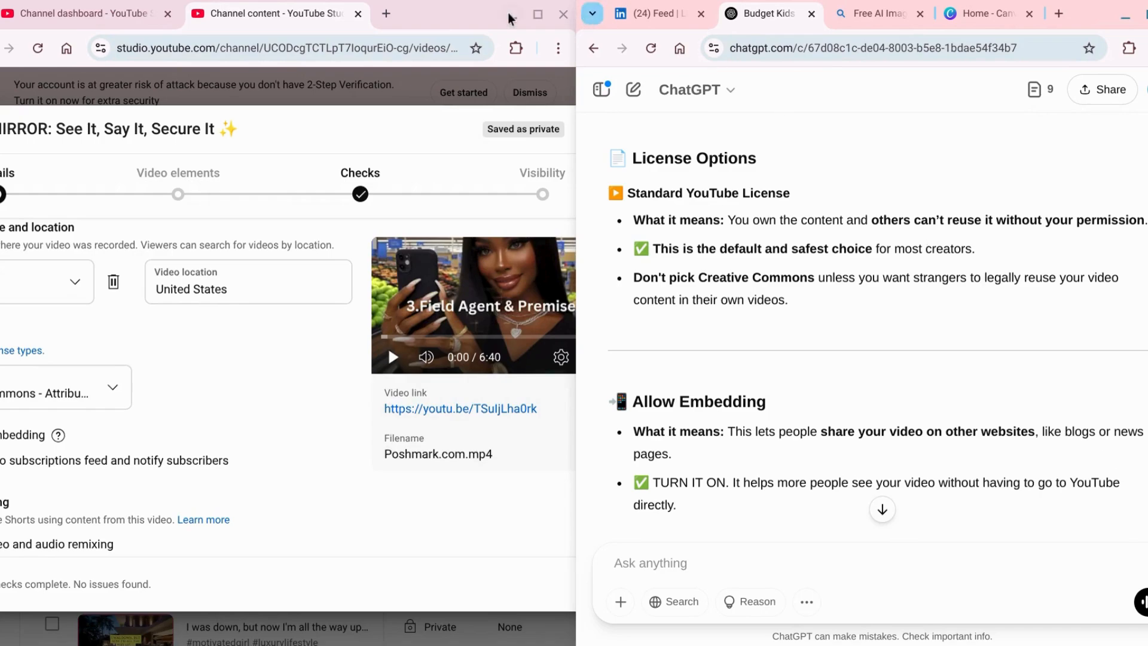
click(536, 15)
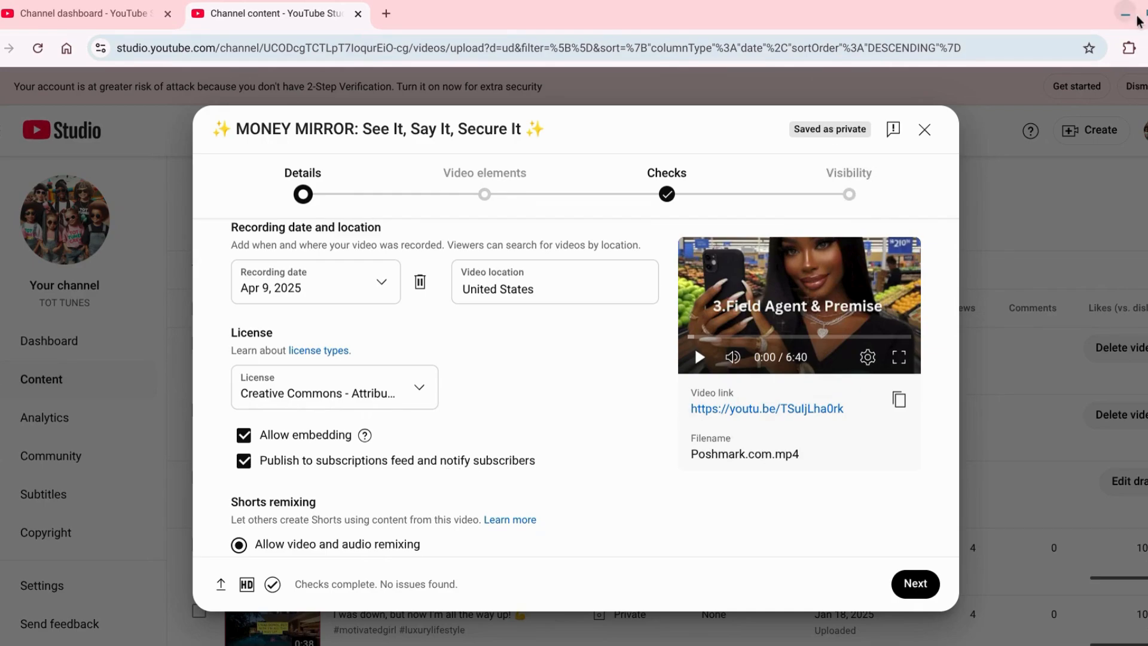
mouse_move(1143, 13)
click(1017, 70)
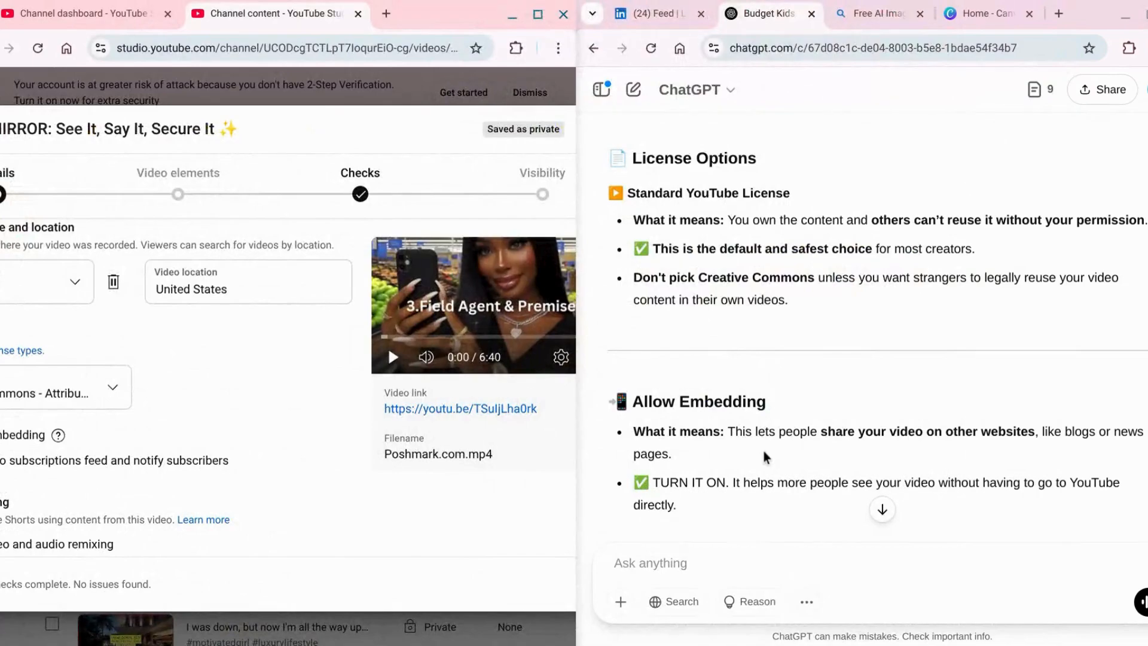
scroll(752, 464, down, 6)
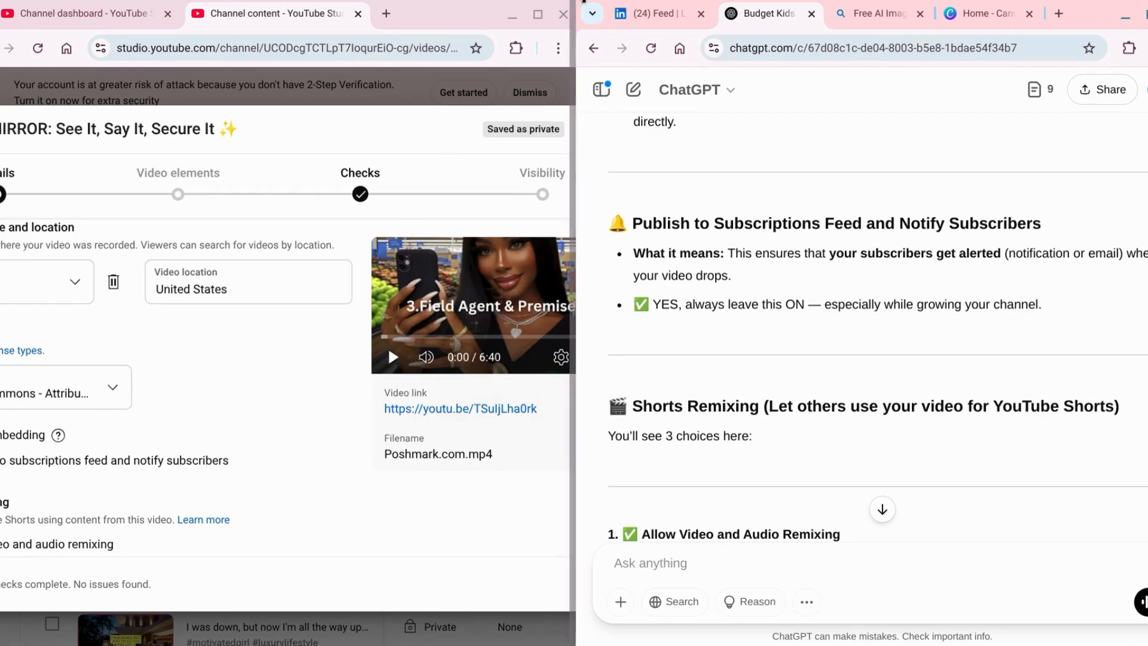
click(539, 16)
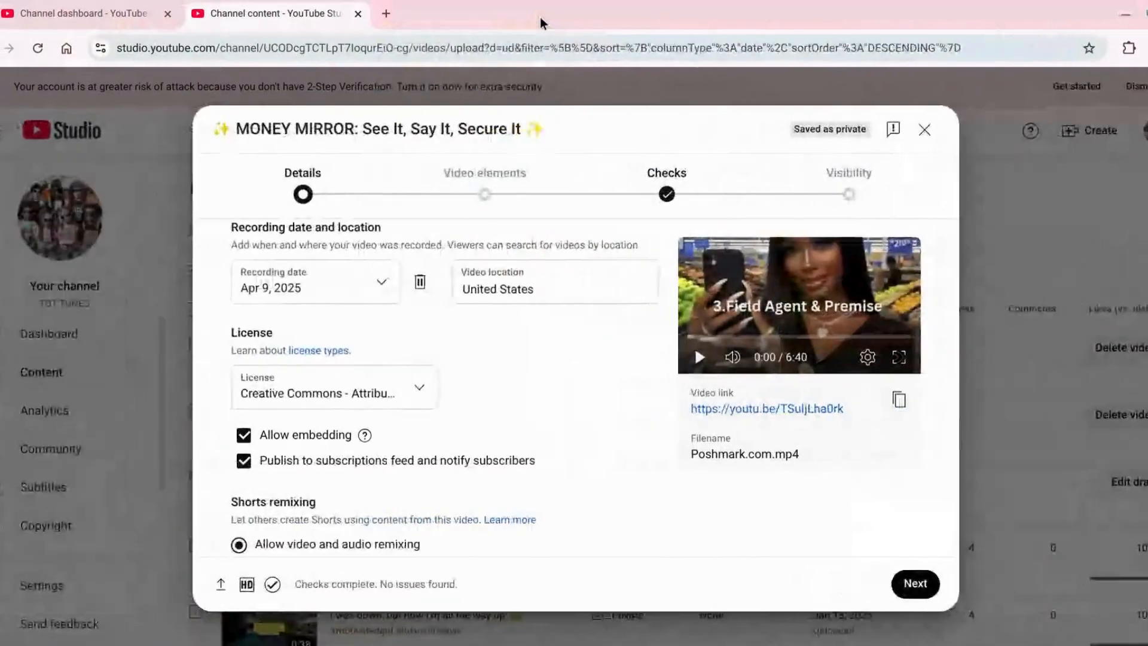
click(245, 462)
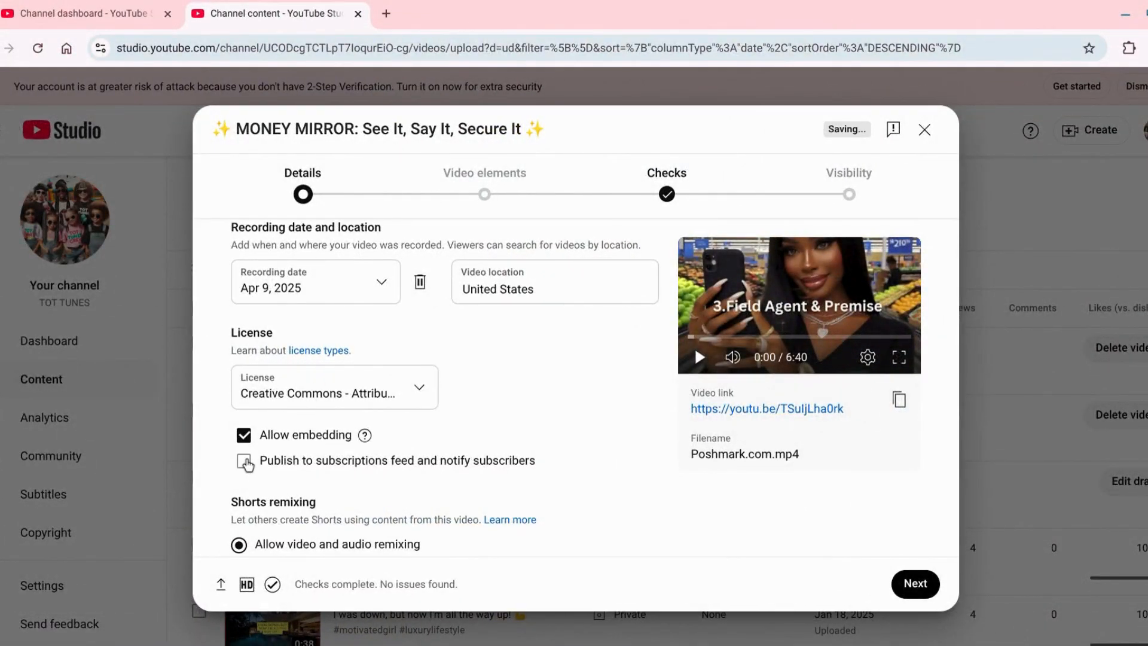
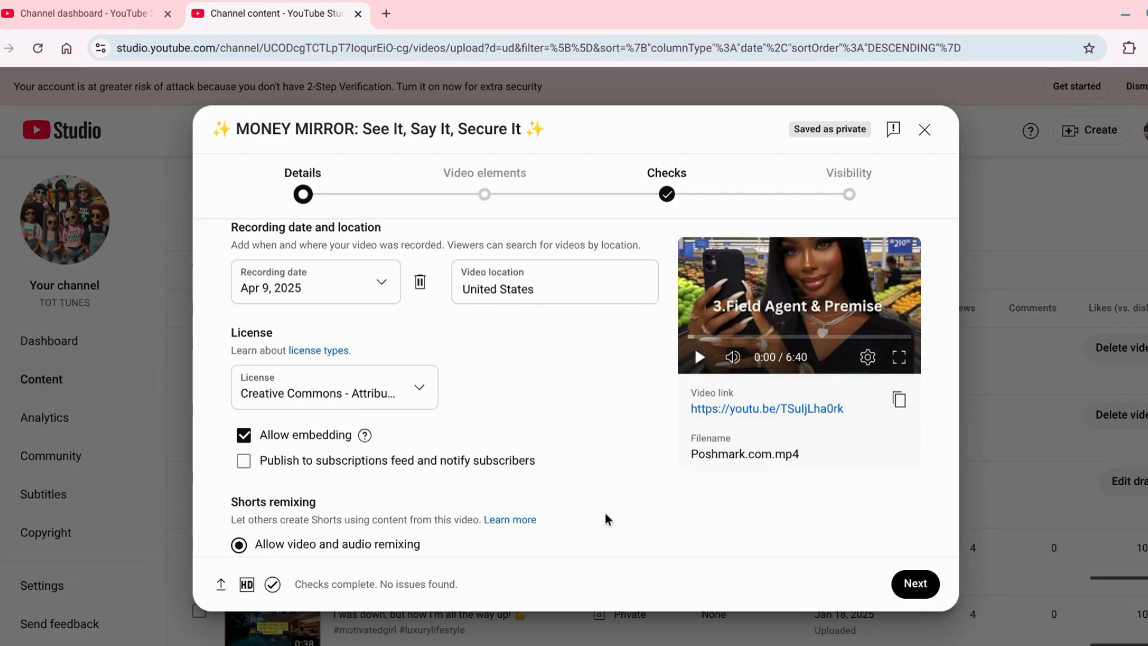
click(246, 461)
click(246, 460)
Look through the remaining upload settings and ChatGPT's explanation of the three Shorts remixing choices, up to the category question.
scroll(248, 462, down, 1)
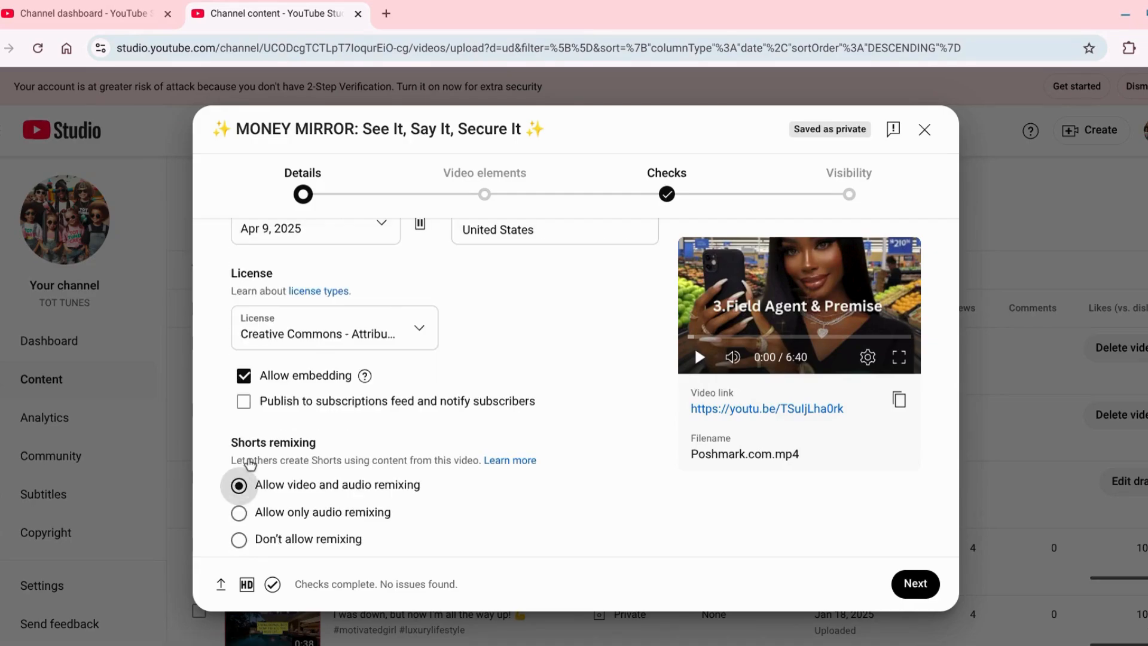
scroll(250, 464, down, 4)
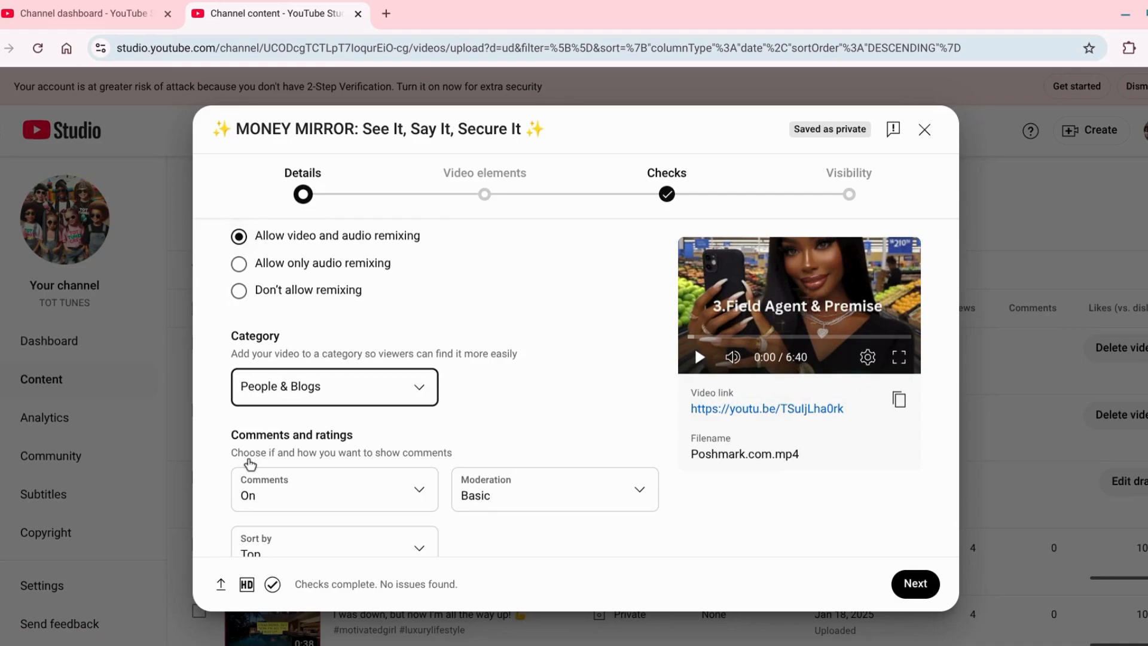
scroll(250, 464, up, 3)
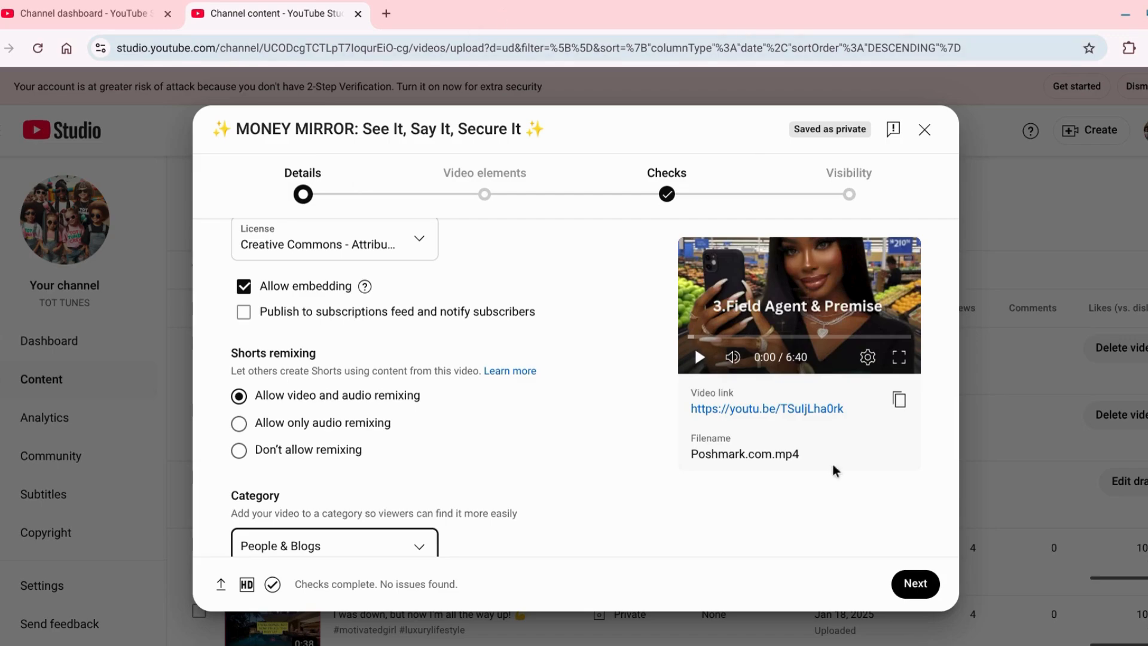
mouse_move(1143, 13)
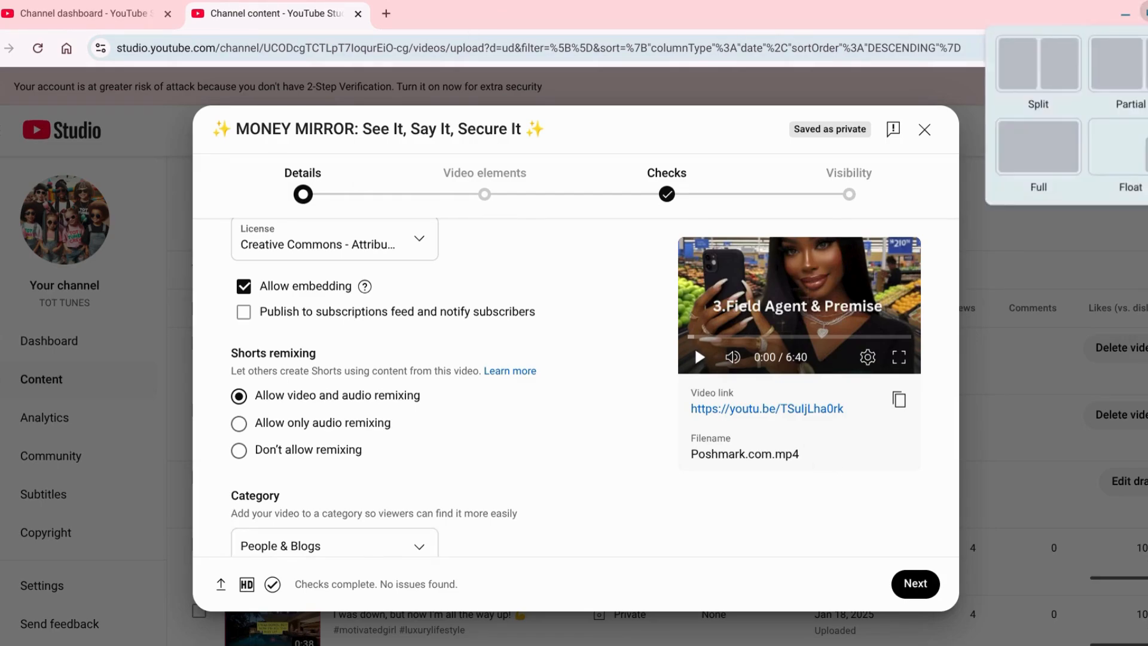
click(1021, 66)
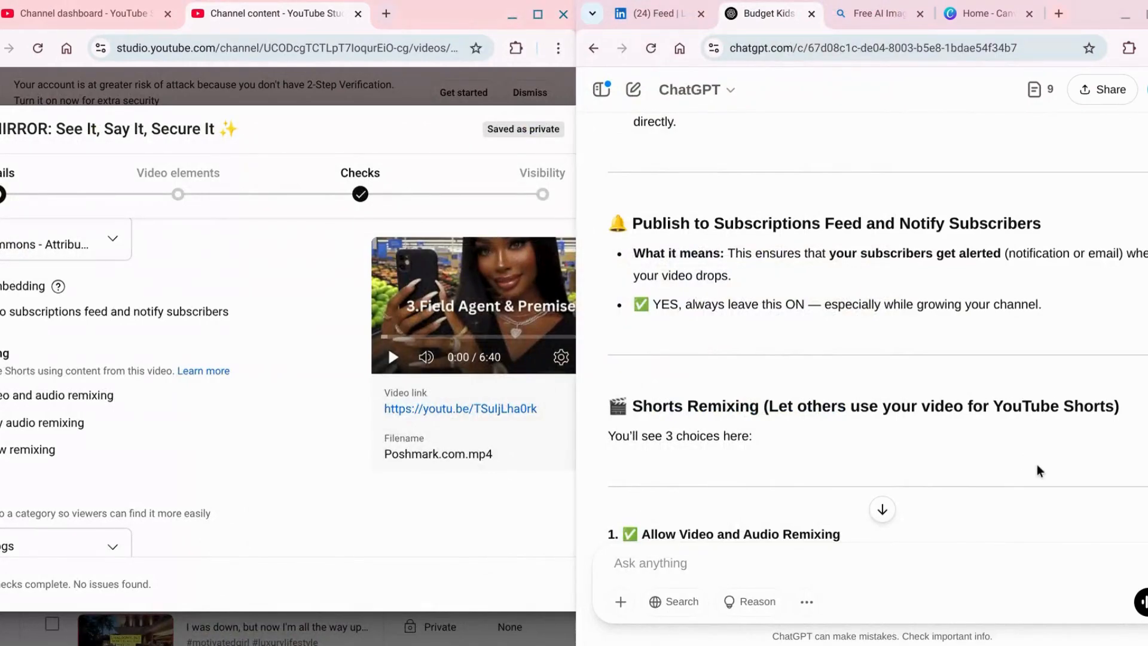
scroll(1037, 464, down, 2)
scroll(1037, 464, down, 3)
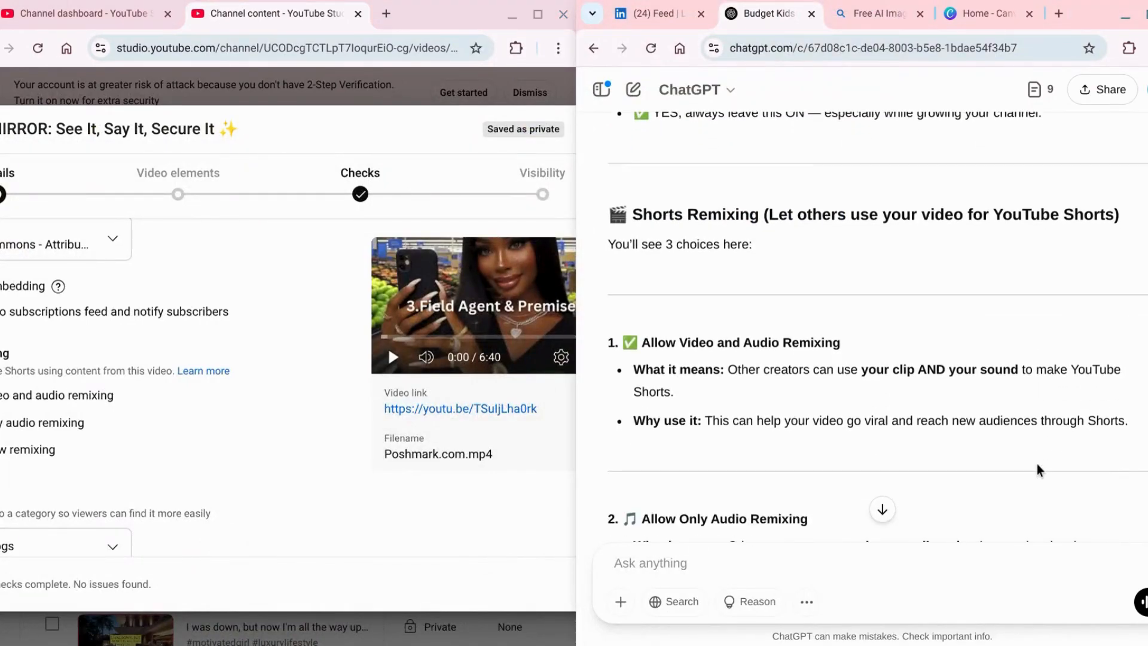
scroll(1036, 464, down, 2)
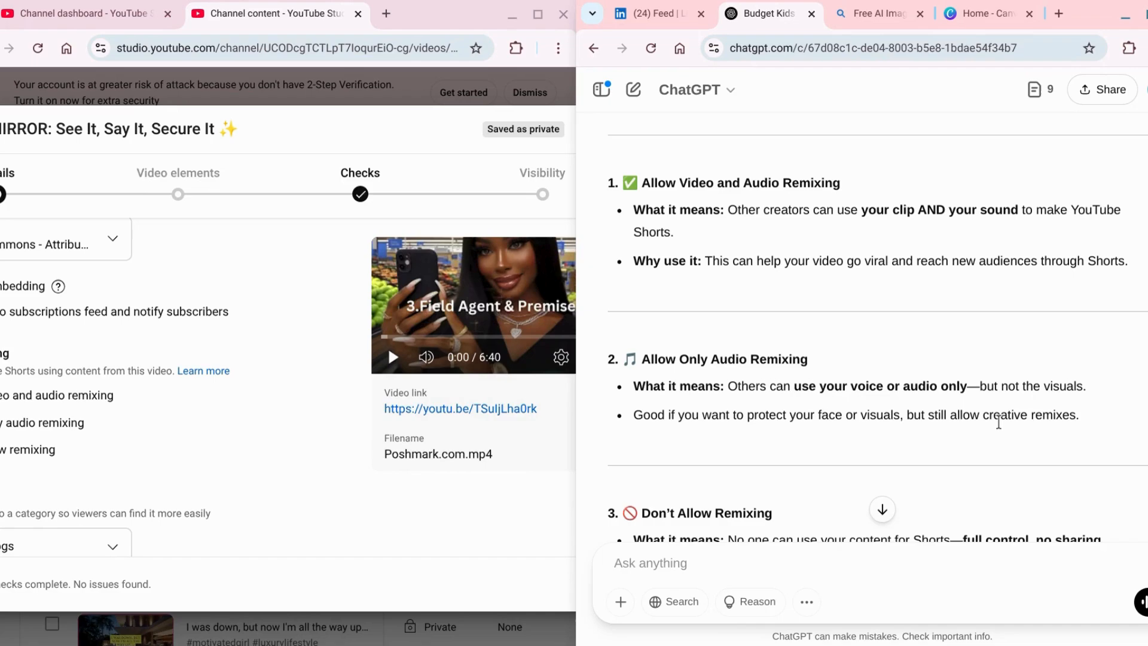
scroll(1014, 452, down, 4)
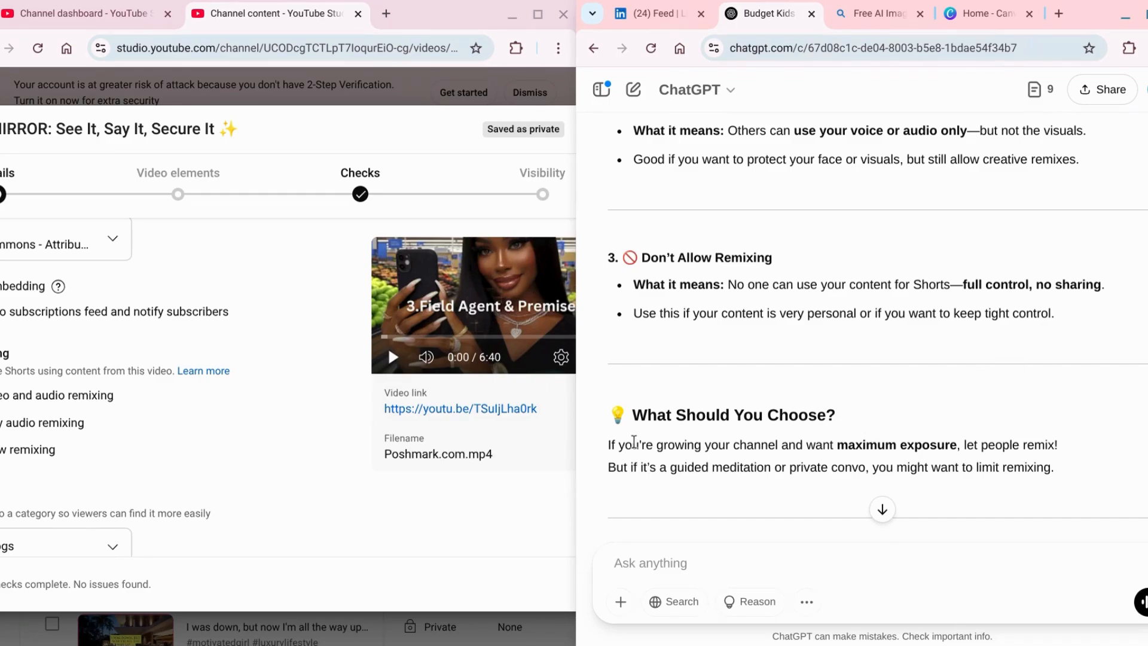
scroll(928, 402, down, 3)
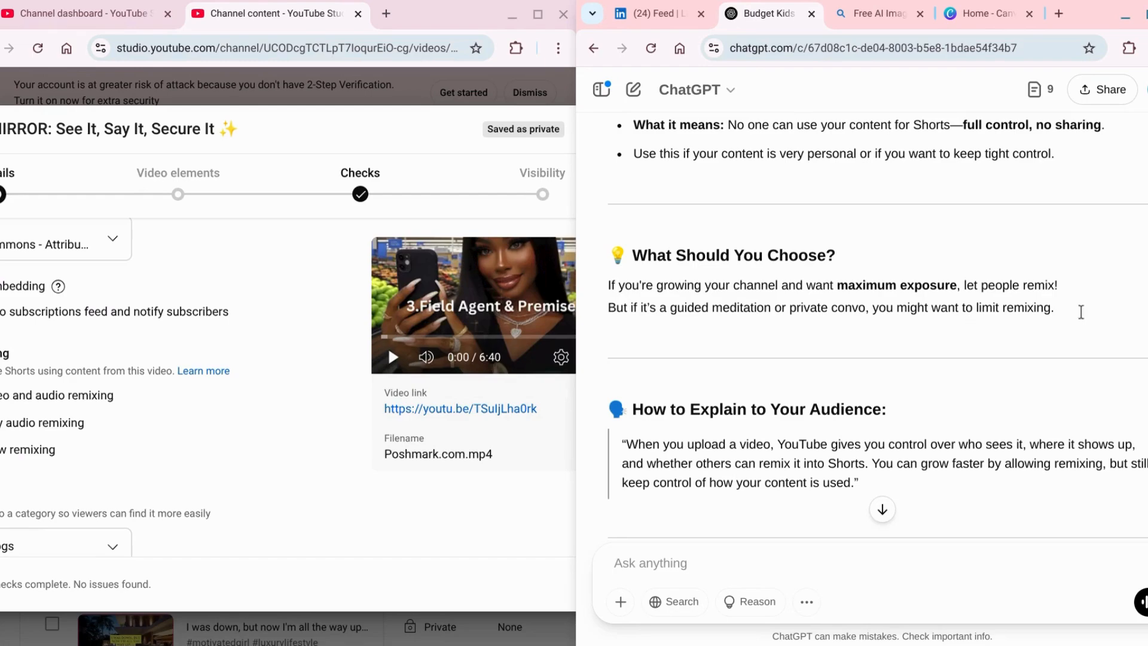
scroll(1088, 318, down, 5)
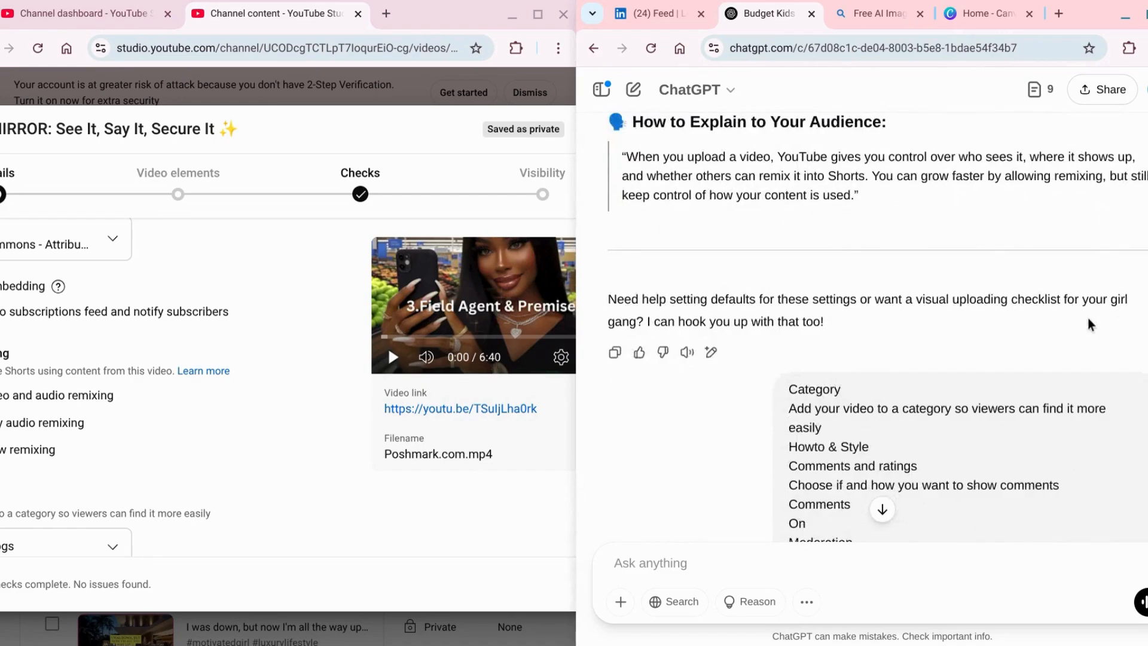
scroll(1088, 325, down, 2)
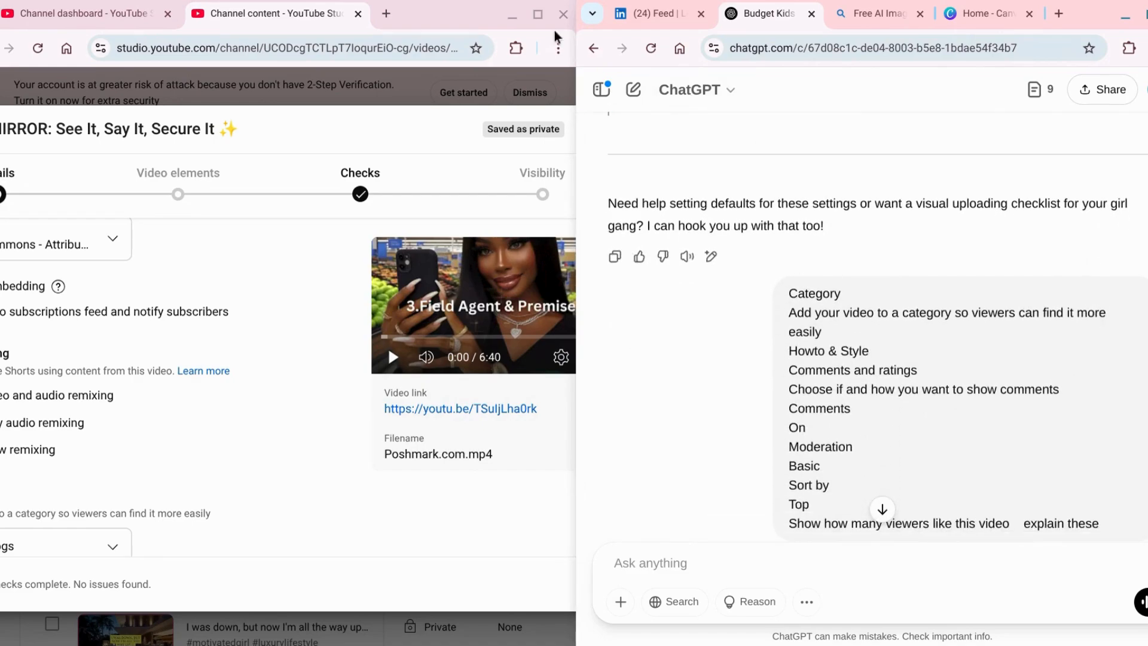
Return to the upload details and choose "Allow video and audio remixing" for Shorts remixing.
click(538, 14)
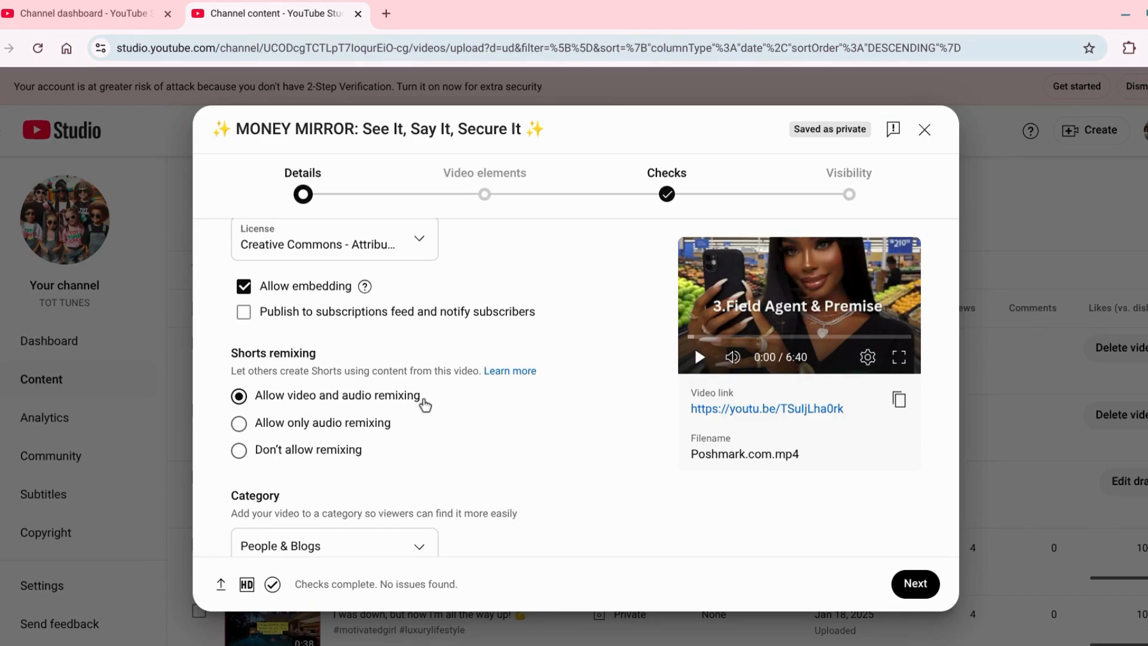
click(488, 435)
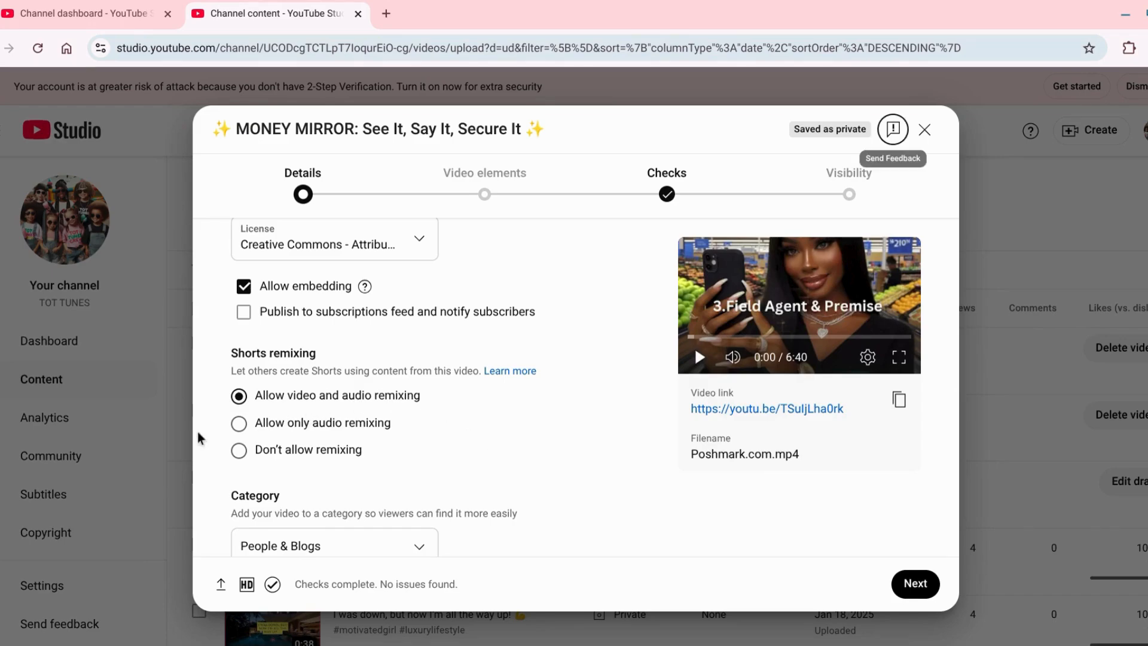
click(240, 396)
Set the video's category to Howto & Style and its comments to On.
scroll(242, 402, down, 1)
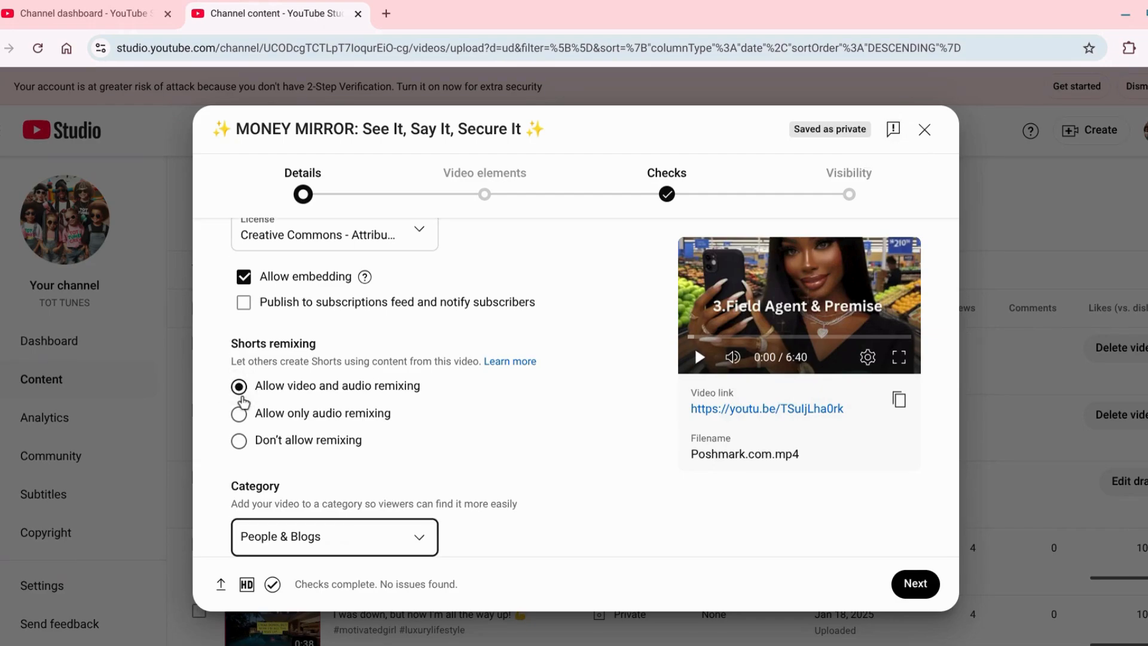
scroll(244, 402, down, 4)
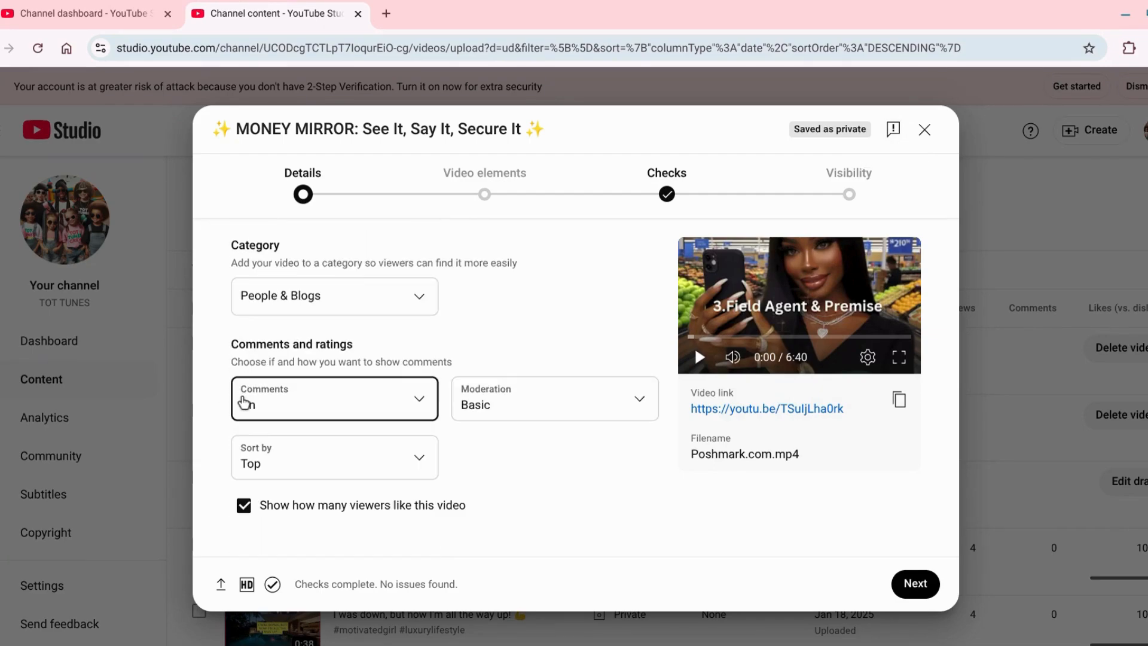
click(418, 299)
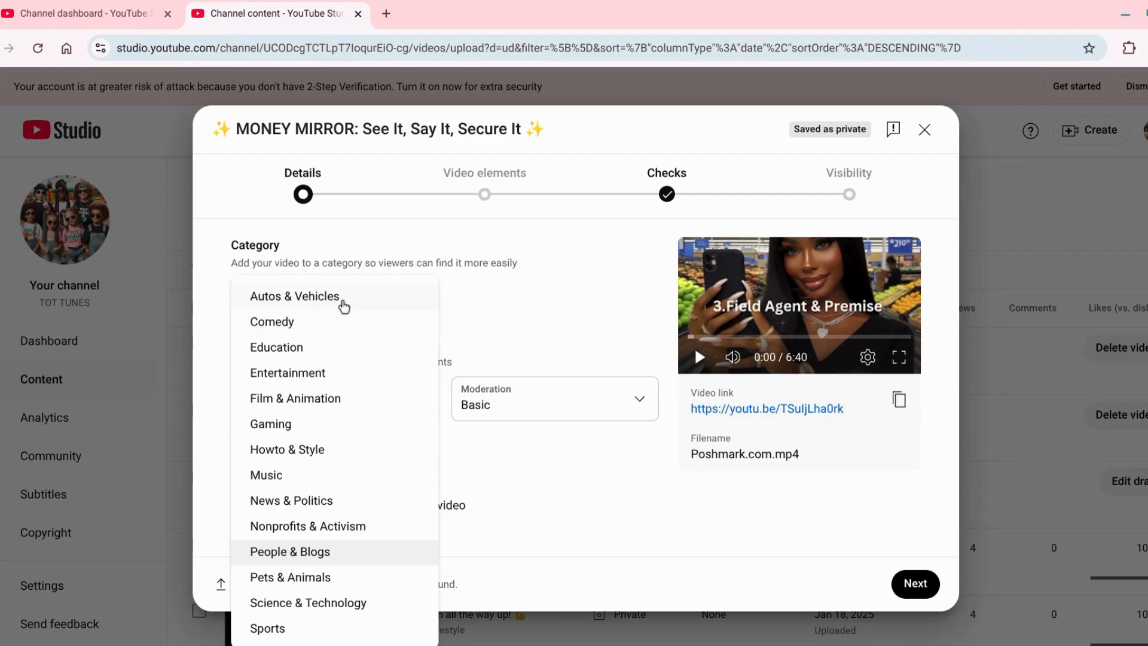
click(326, 450)
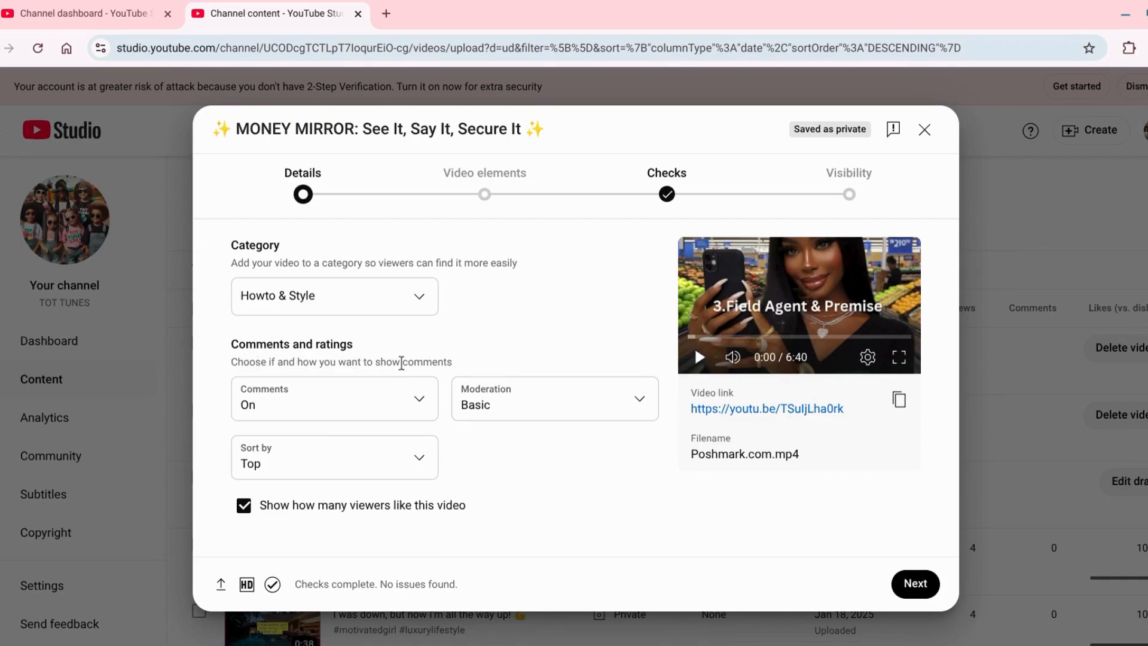
click(425, 407)
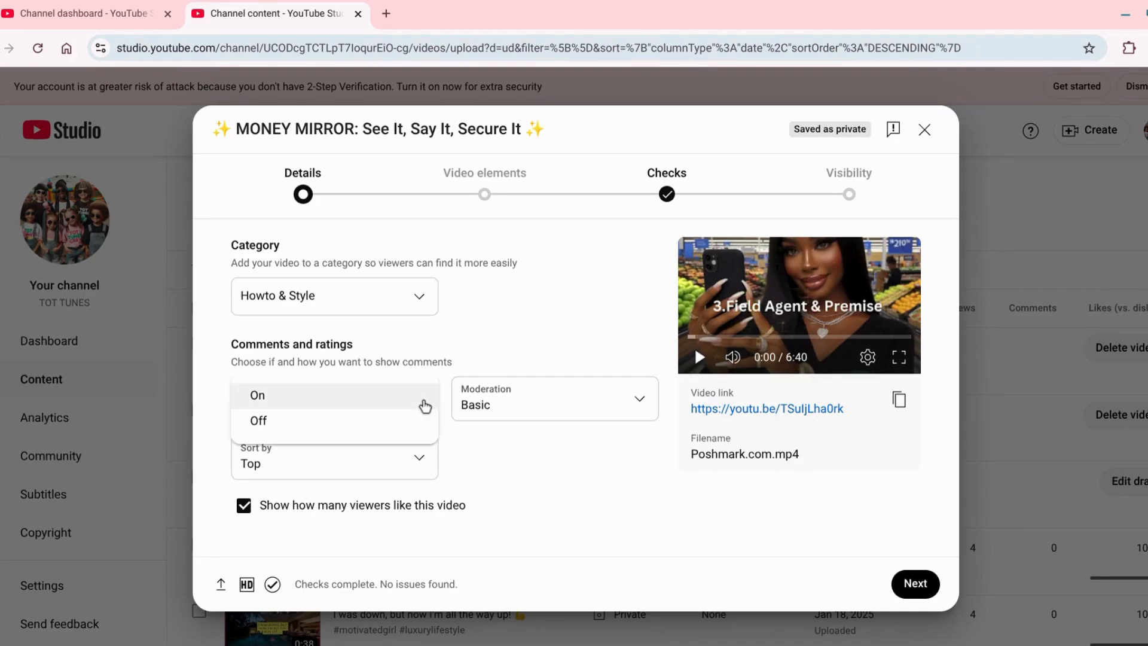
click(425, 405)
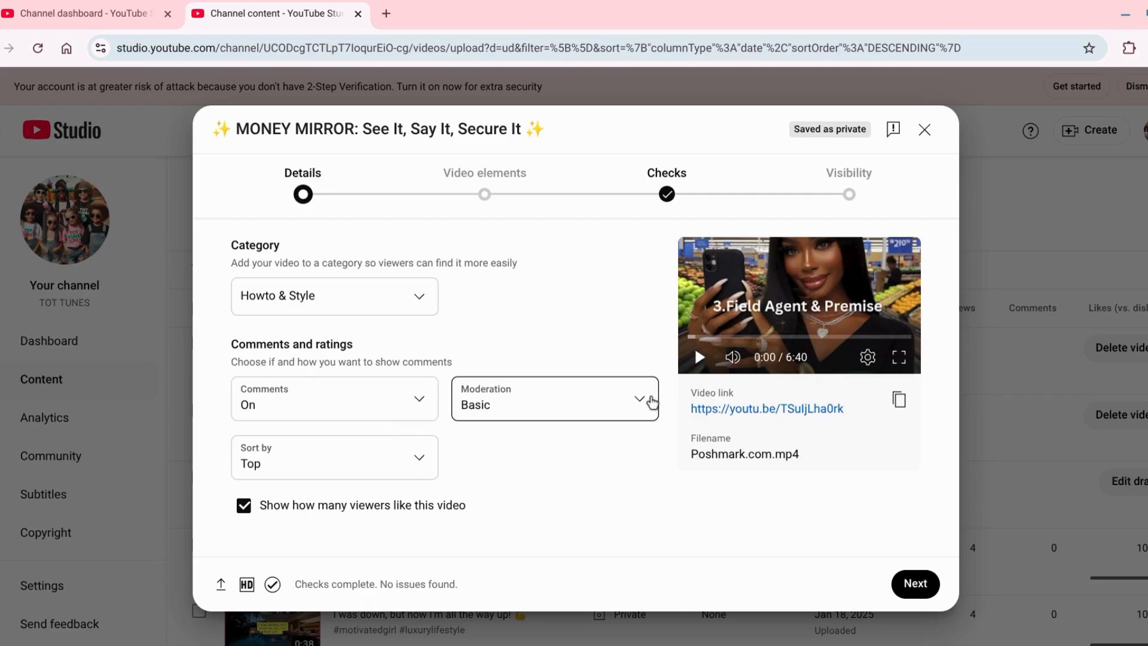
Compare the video's comment moderation options with ChatGPT's explanations of the category, comments, and Basic, Strict, None and Hold all moderation.
click(624, 398)
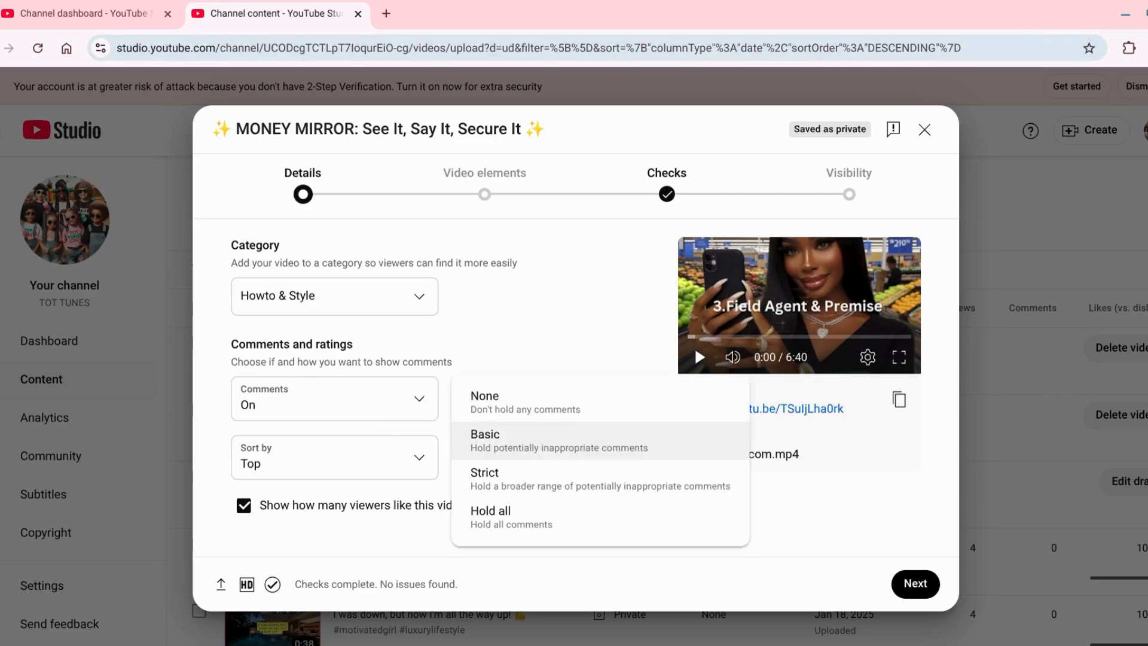
mouse_move(1143, 13)
click(1016, 79)
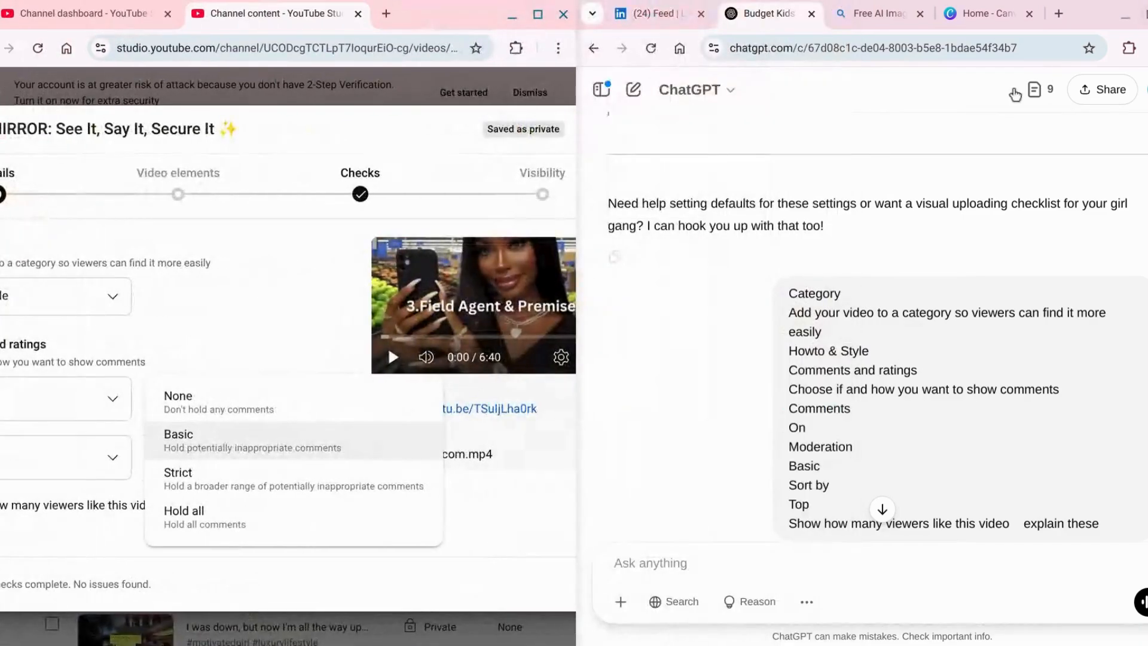
click(684, 401)
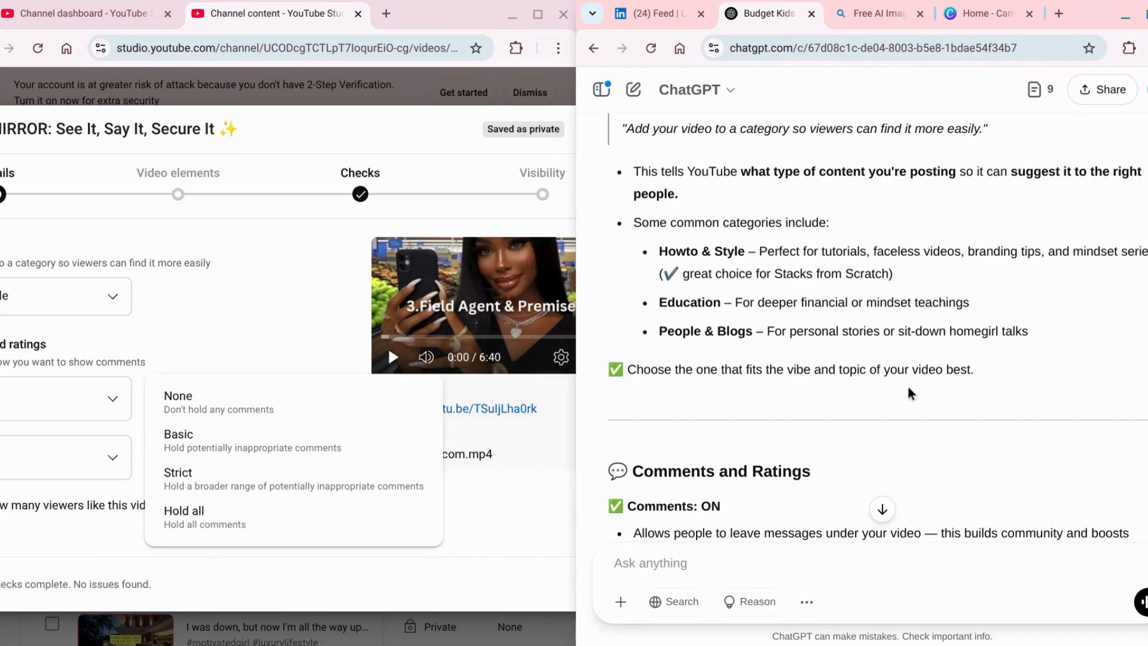
scroll(906, 461, down, 5)
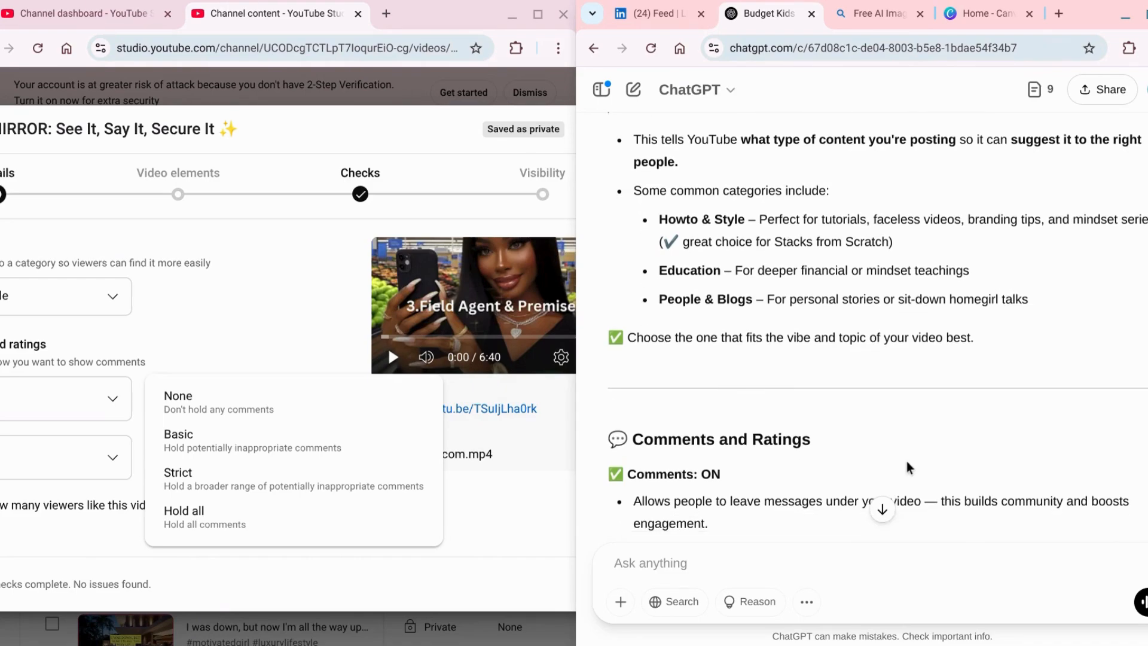
scroll(906, 461, down, 1)
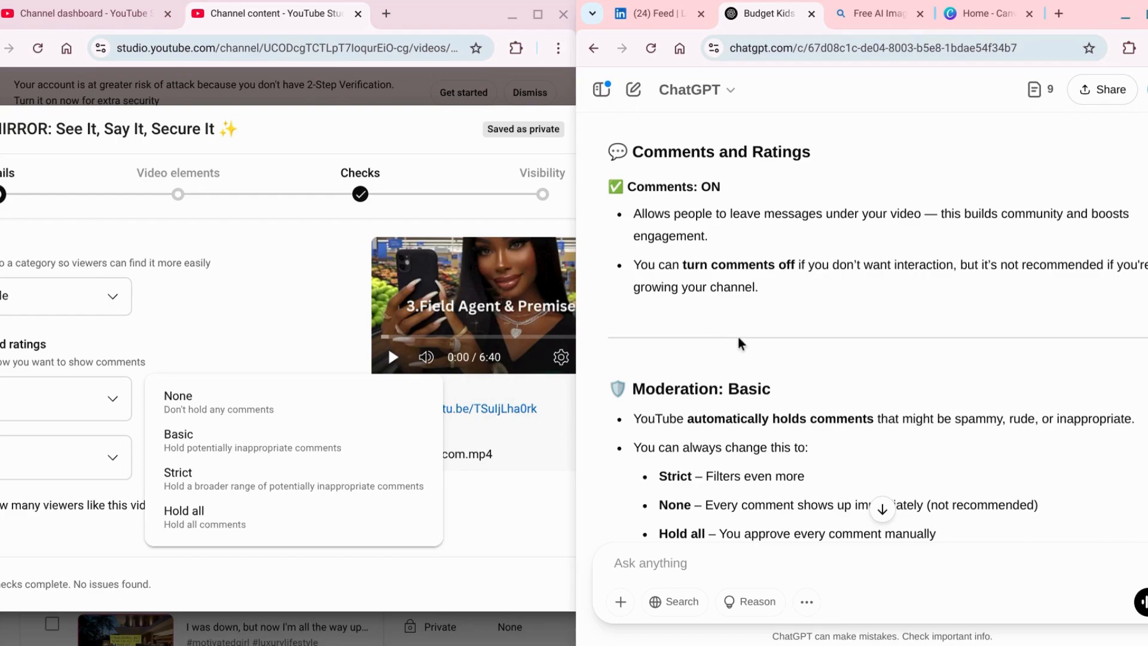
scroll(737, 336, down, 2)
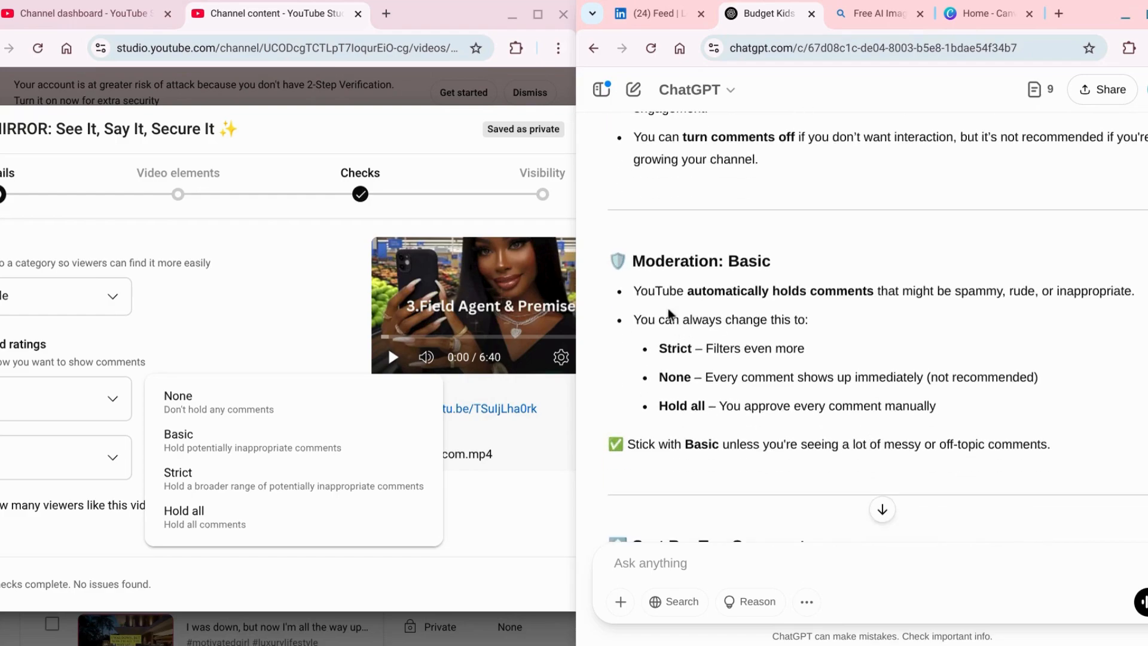
click(251, 288)
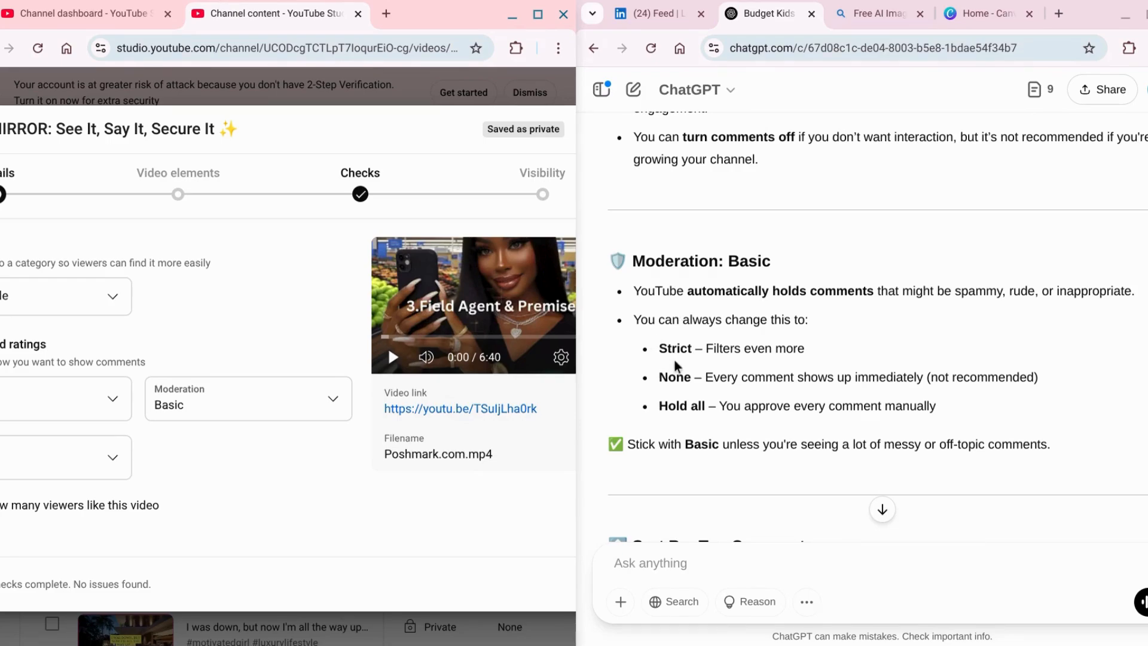
click(333, 401)
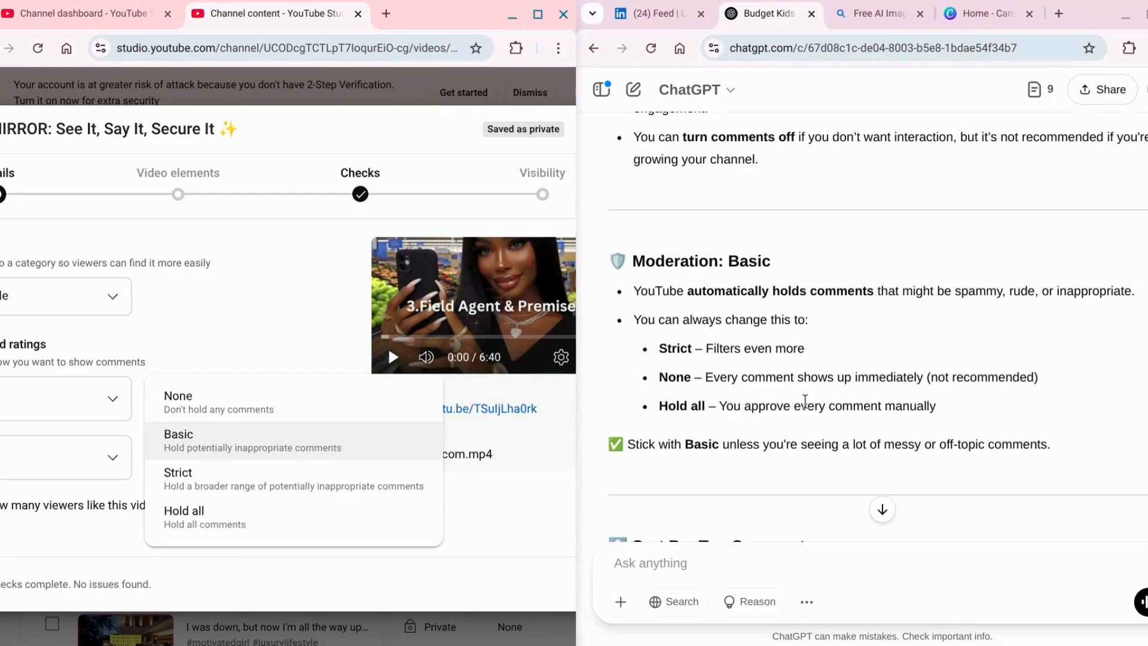
click(1102, 404)
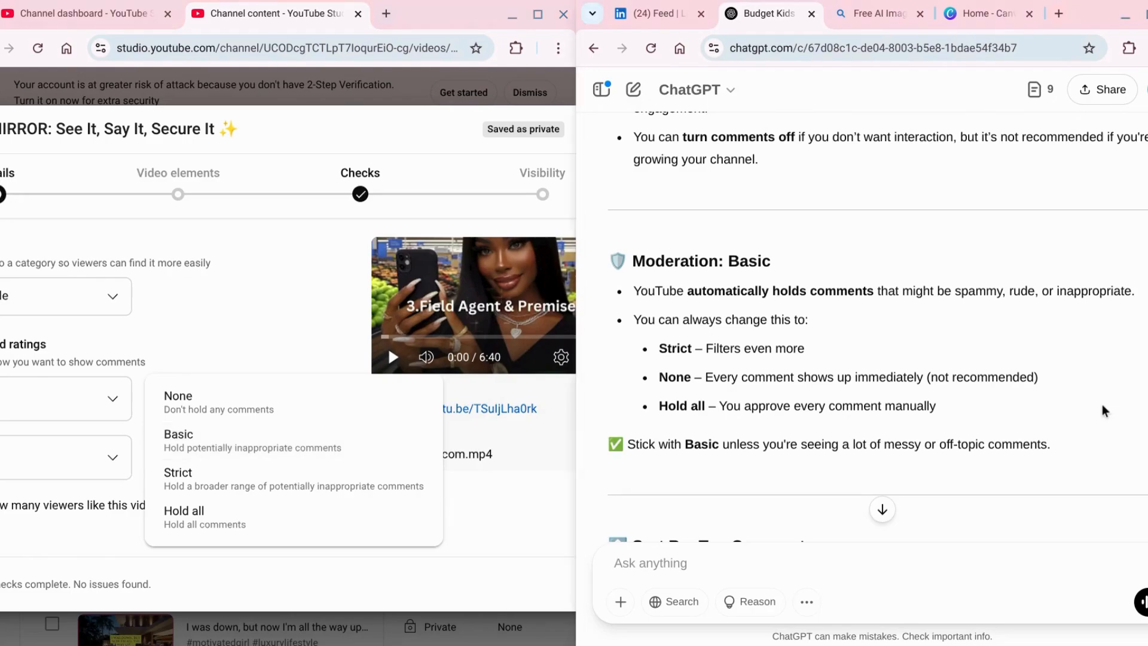
Read ChatGPT's explanations of sorting by top comments and showing the like count, and examine the comment sorting choices in the upload details.
scroll(1087, 433, down, 2)
scroll(1087, 432, down, 4)
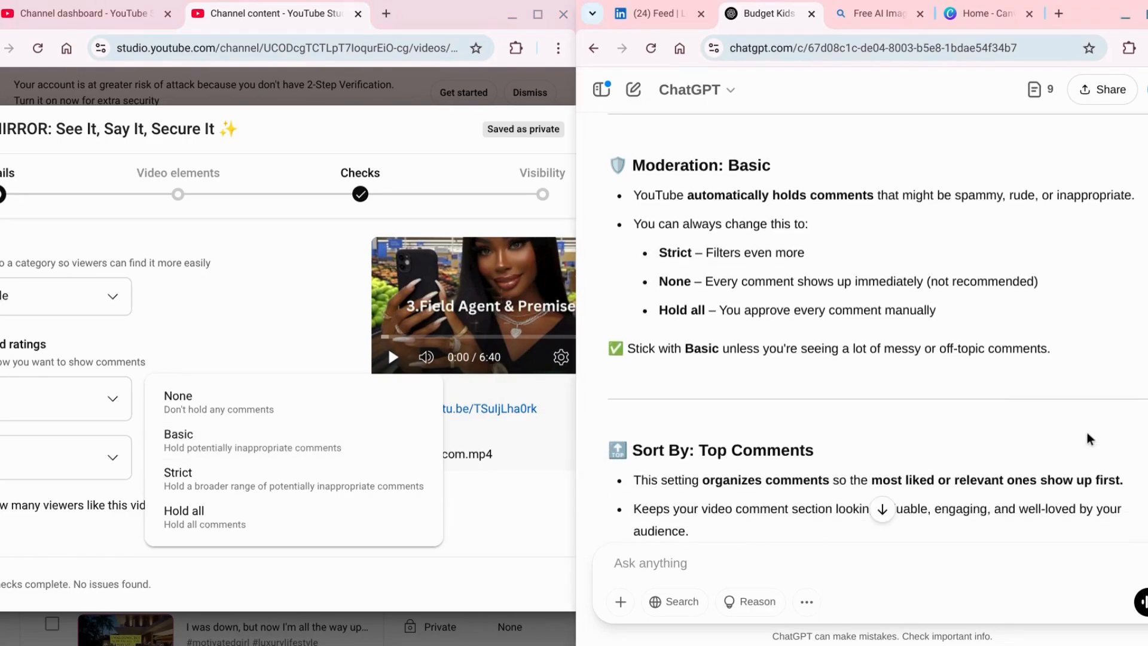
click(297, 273)
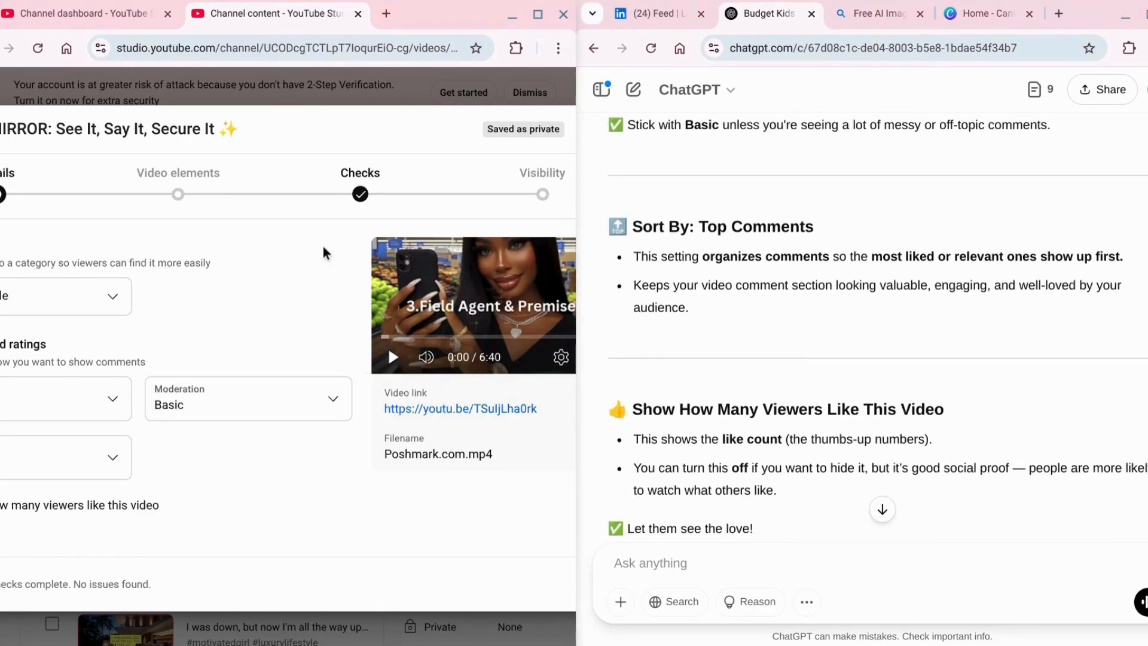
click(539, 13)
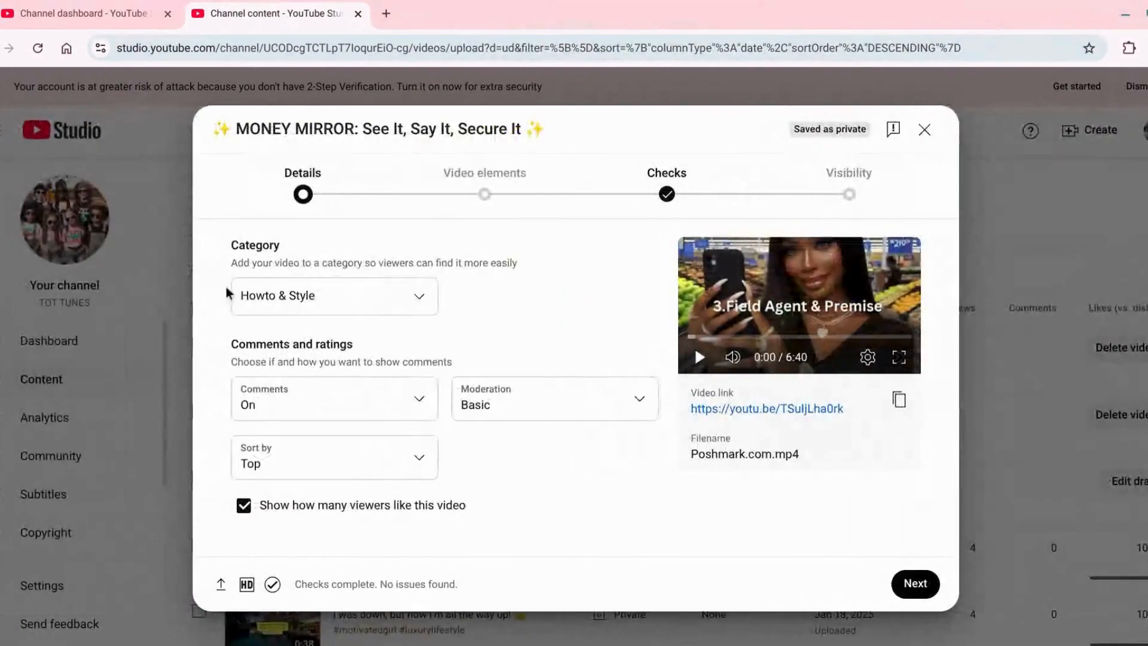
click(395, 470)
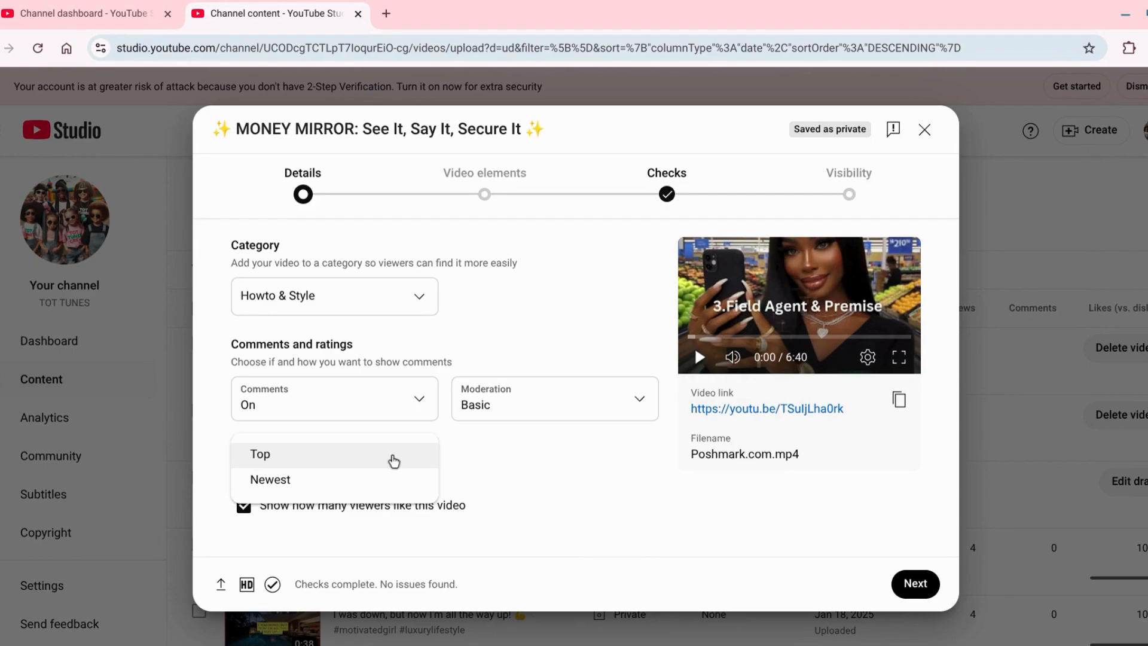
click(550, 476)
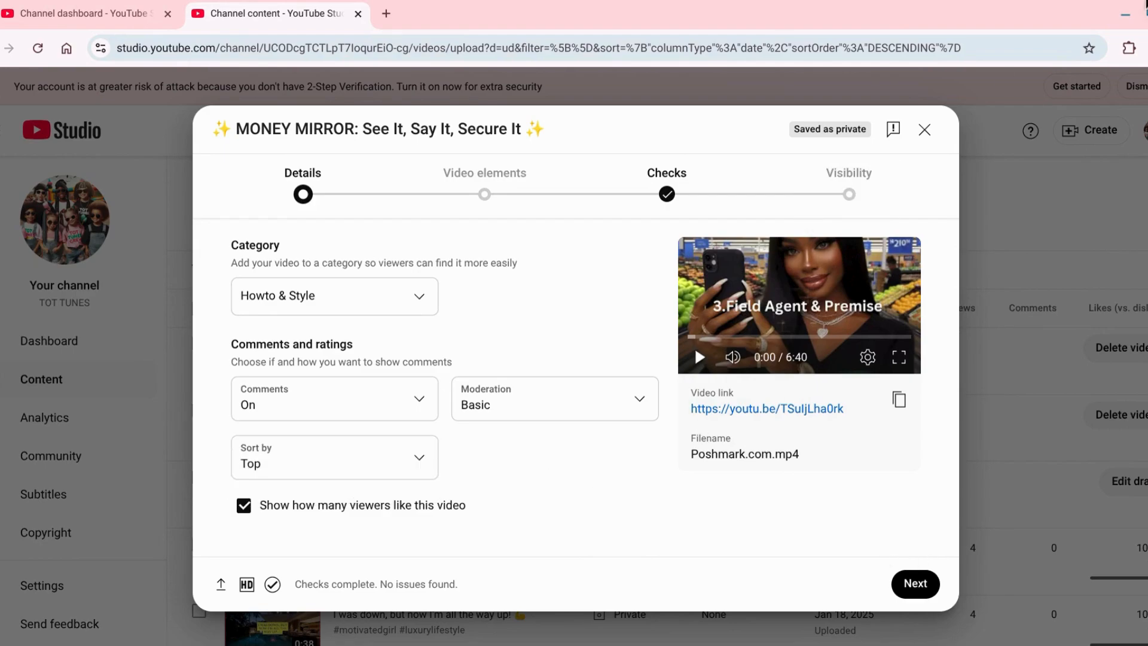
mouse_move(1147, 13)
click(1018, 64)
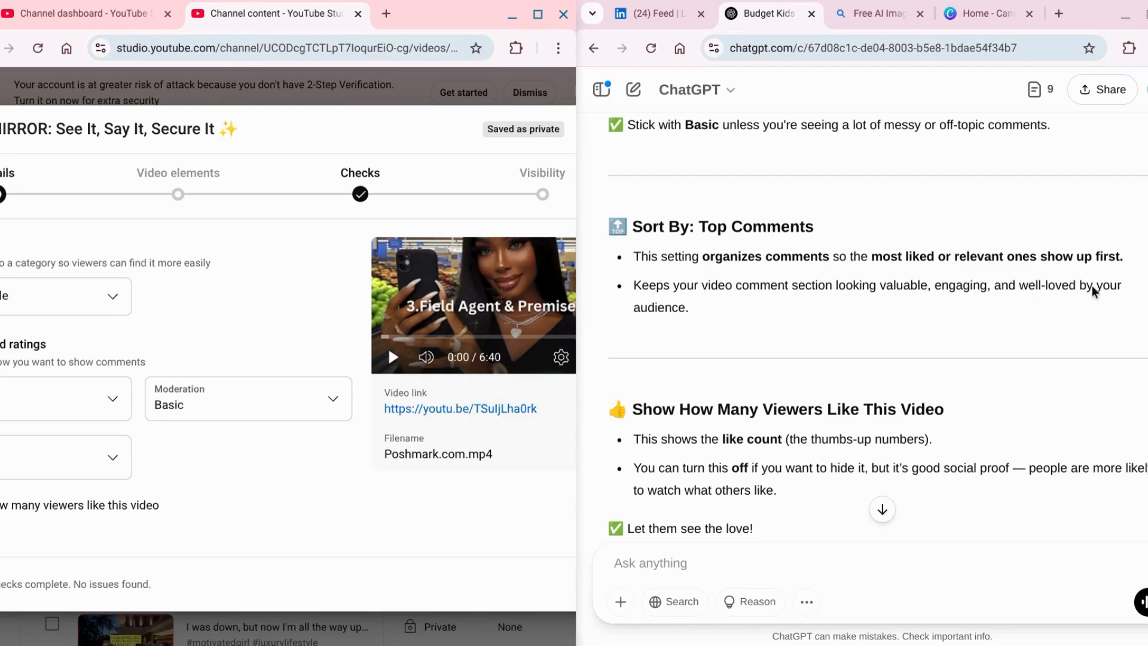
click(837, 306)
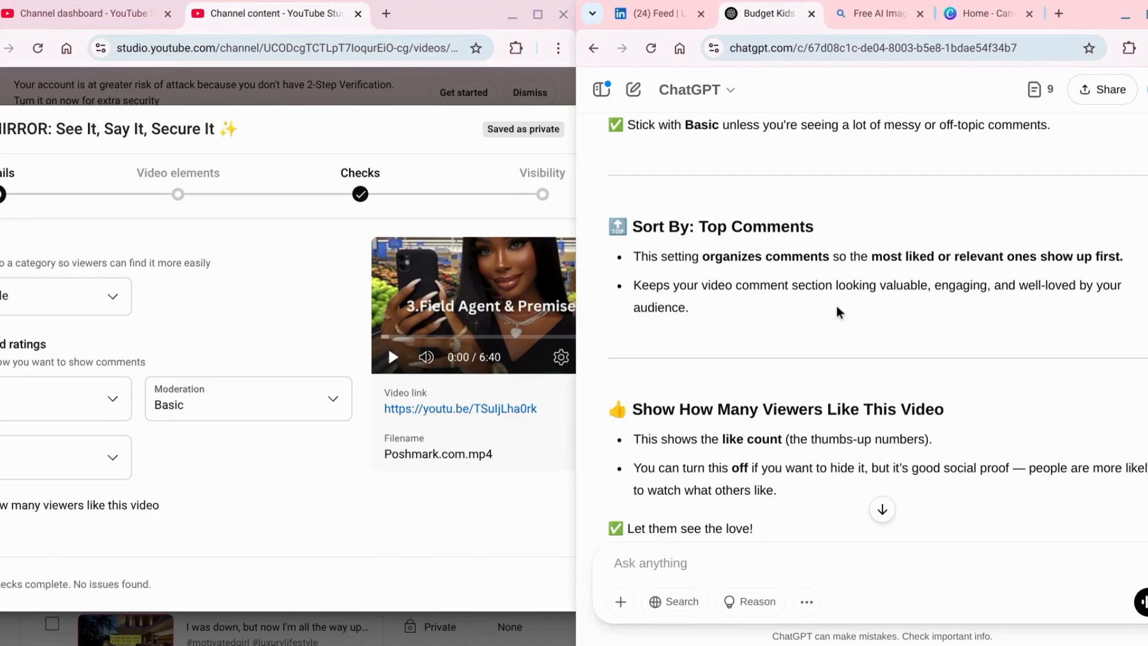
click(119, 461)
click(120, 446)
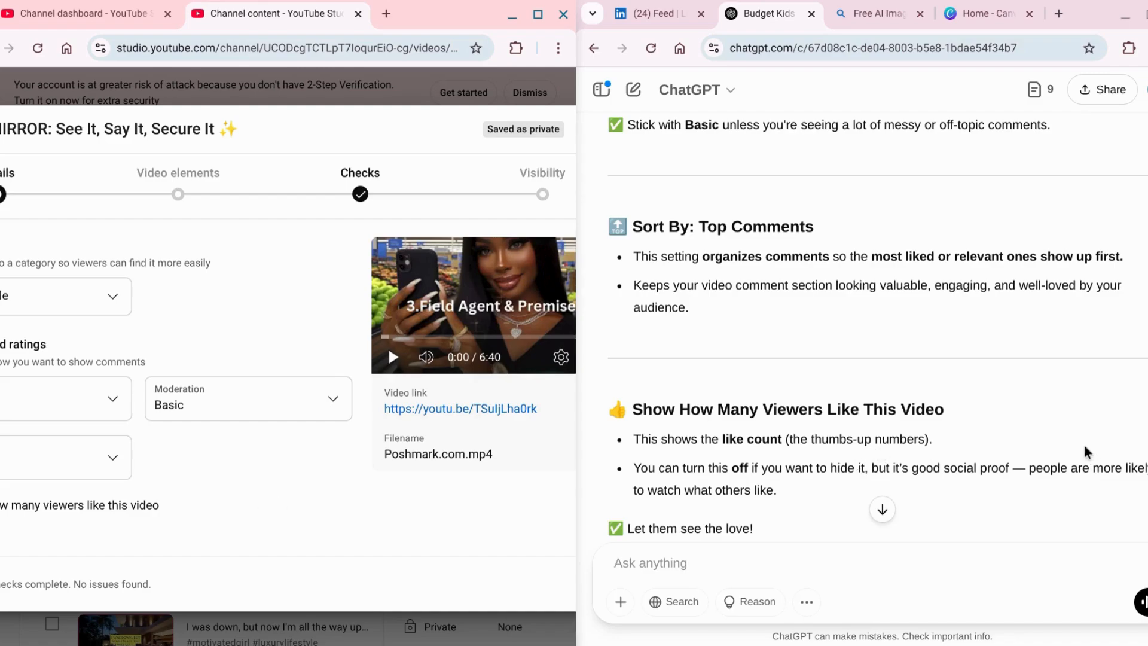
click(1027, 417)
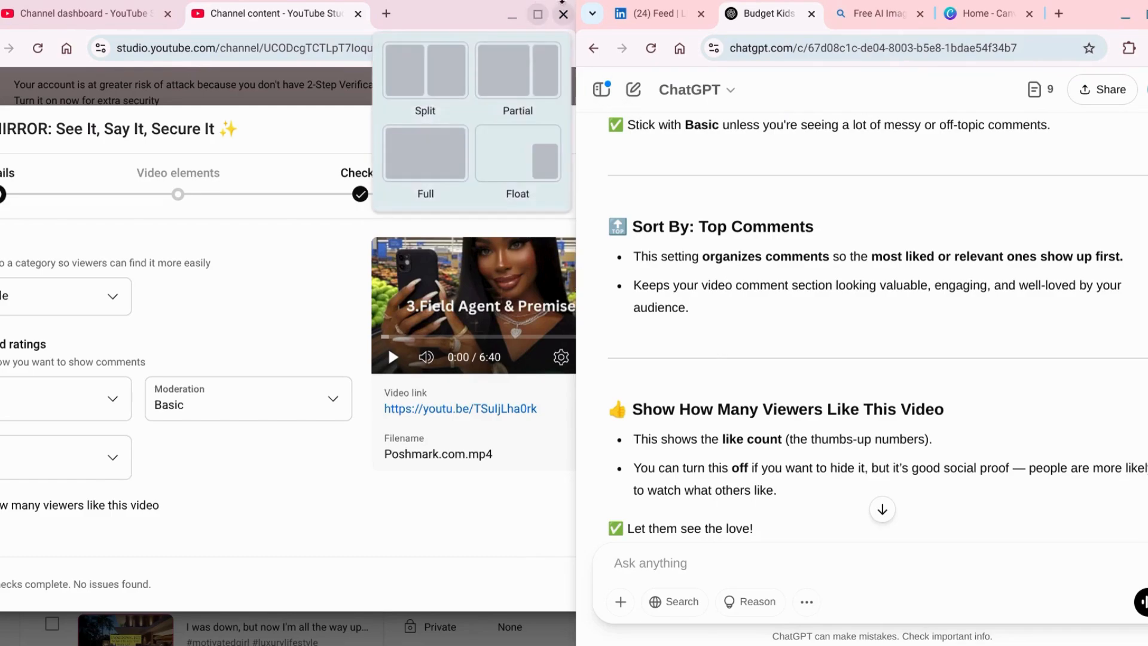
mouse_move(537, 17)
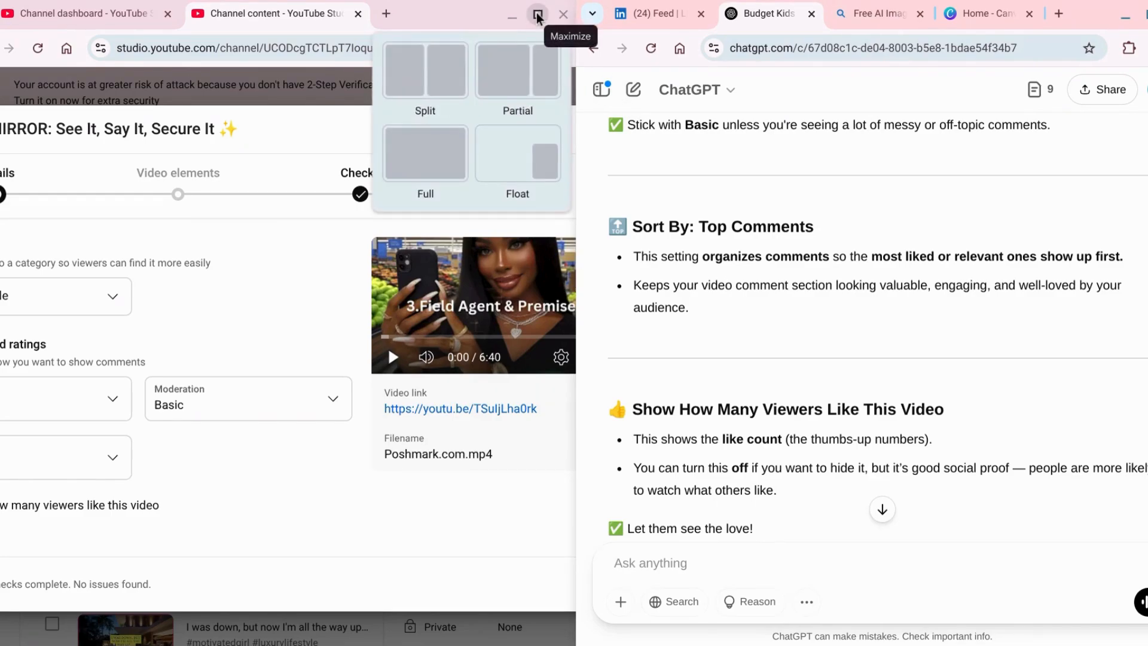
Toggle "Show how many viewers like this video" off and back on in the upload details.
click(537, 16)
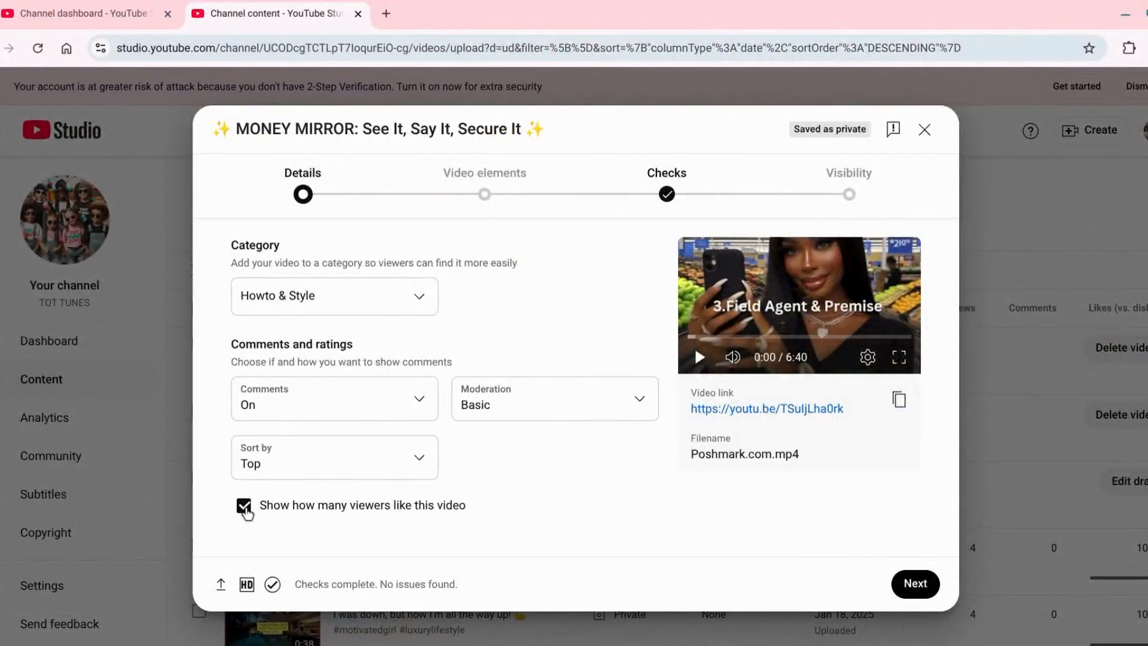
click(245, 510)
click(245, 509)
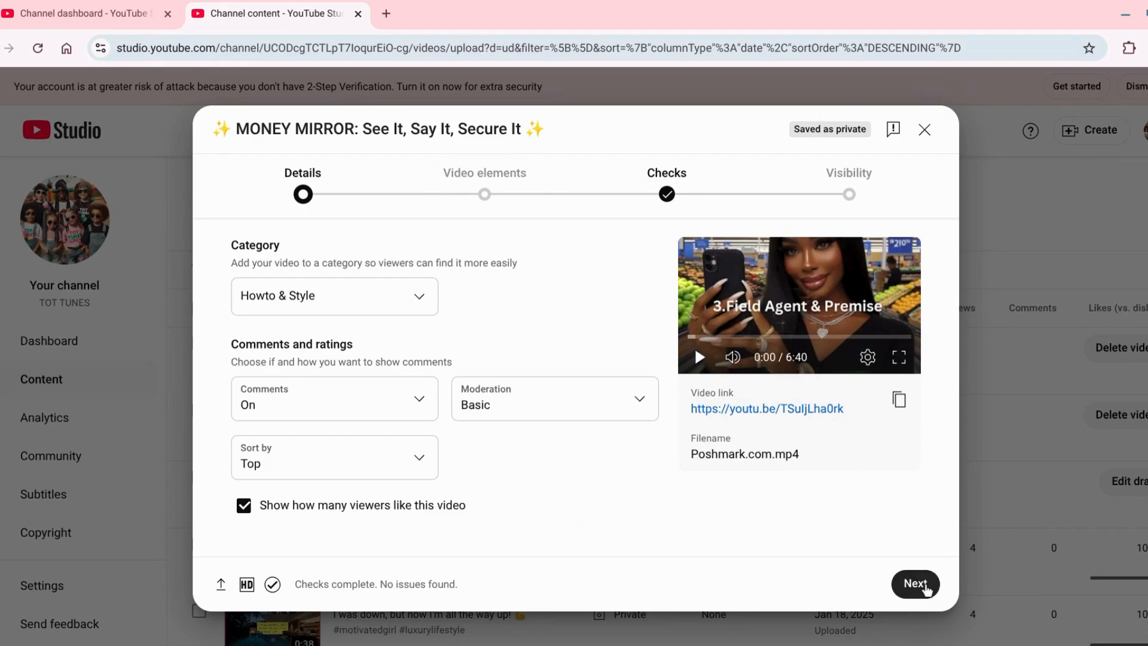
Continue to the video elements and add an end screen using the "1 video, 1 subscribe" layout with both elements in the upper corners.
click(924, 586)
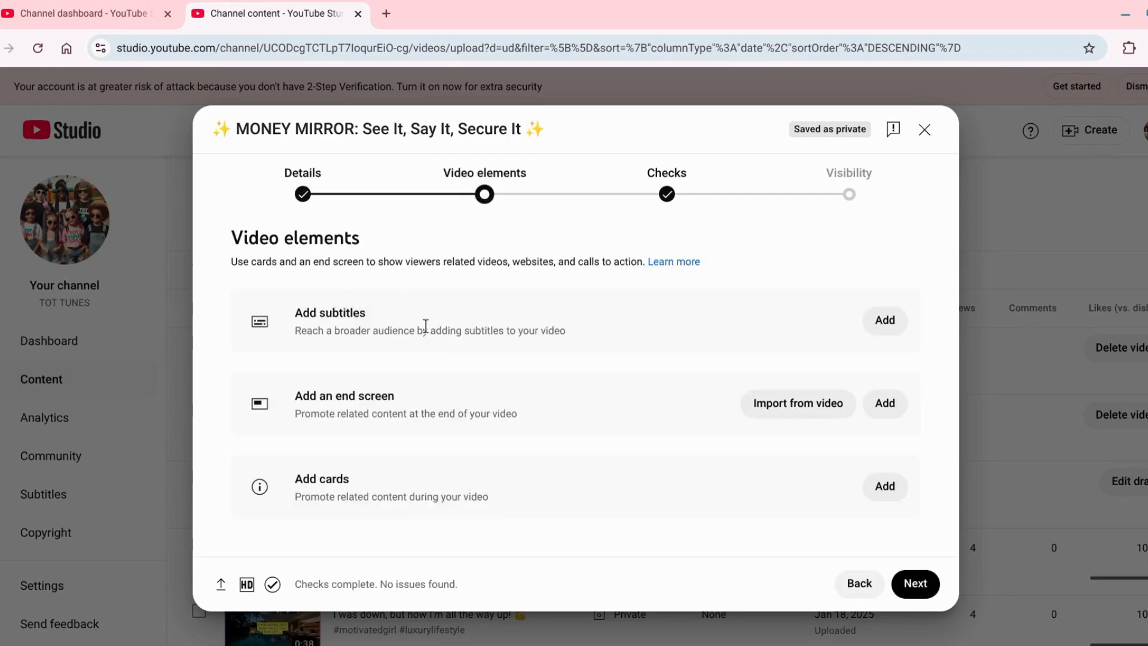
click(885, 404)
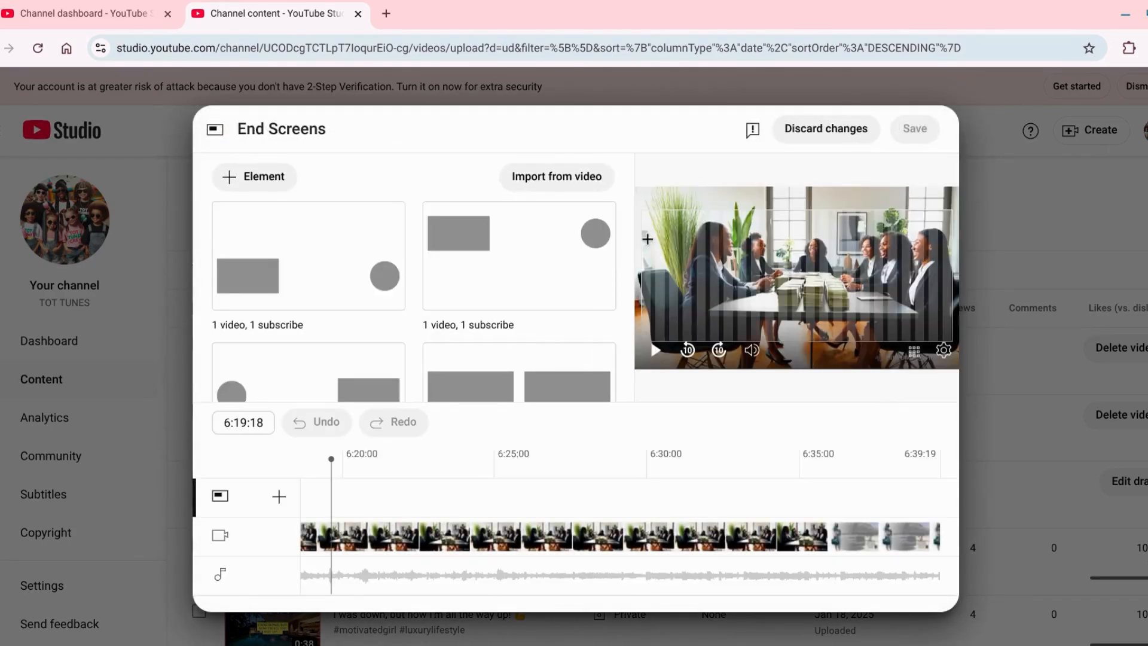
click(493, 268)
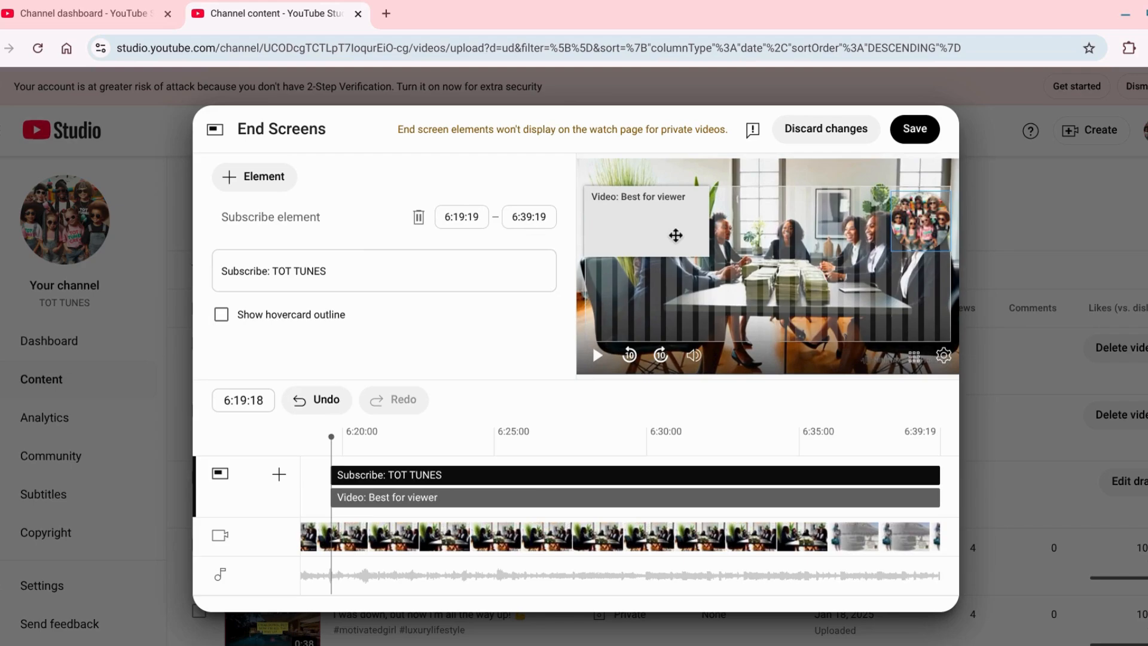
Try Most recent upload, Best for viewer and HI & WELCOME for the end screen's video element, and set it to the specific video TOT TUNES.
click(675, 236)
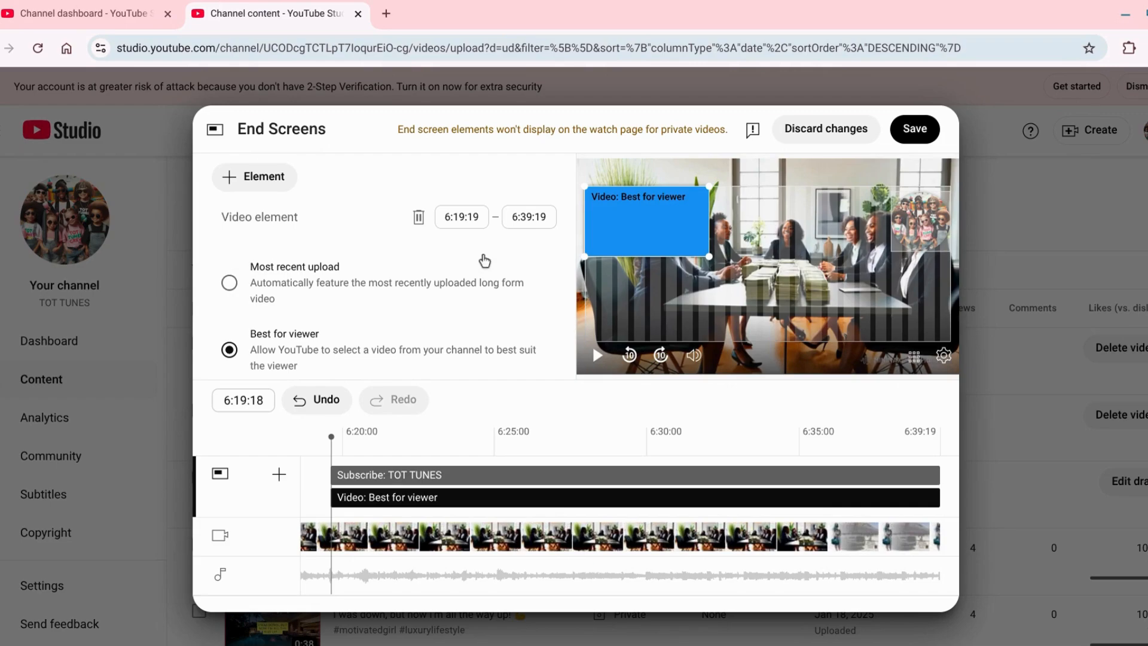
click(390, 266)
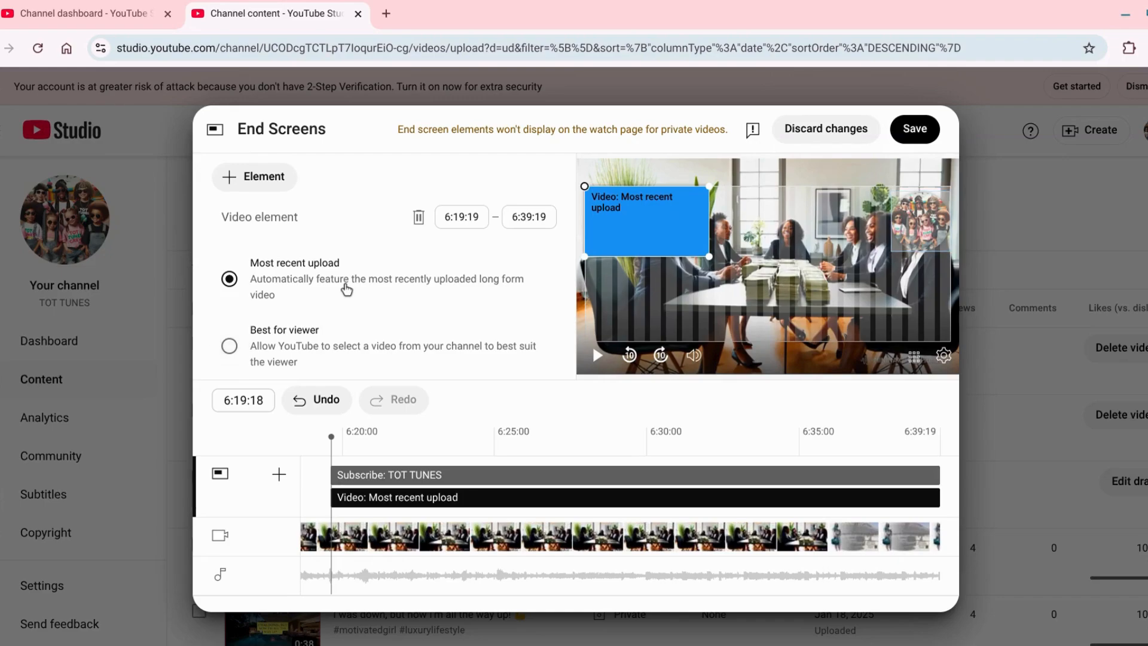
click(368, 328)
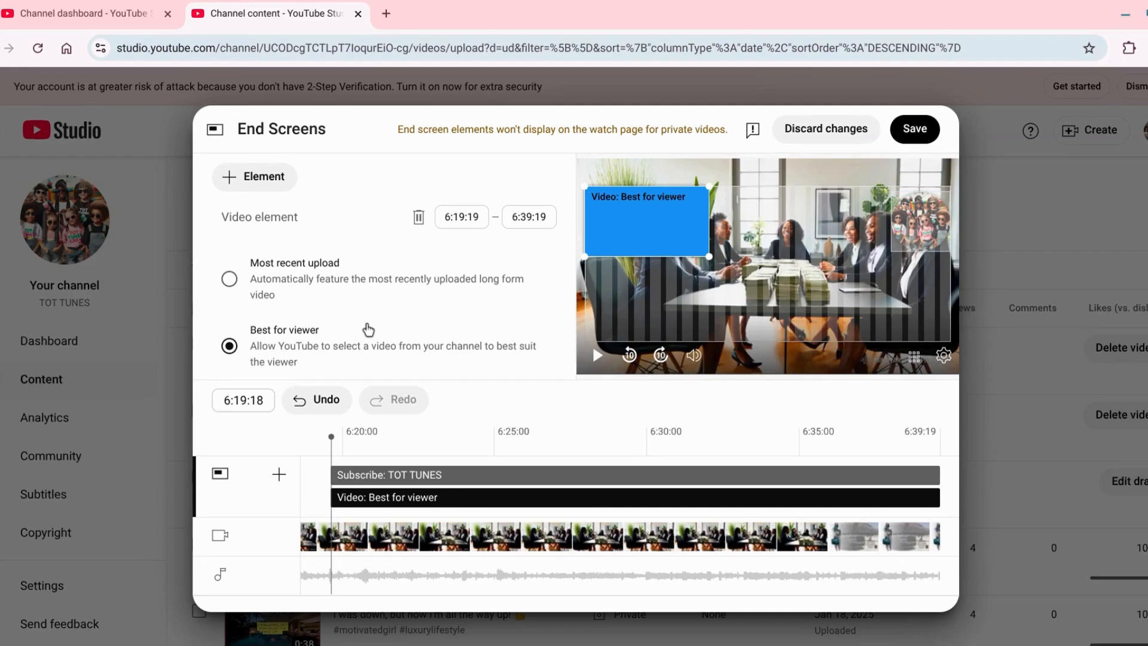
scroll(368, 329, down, 1)
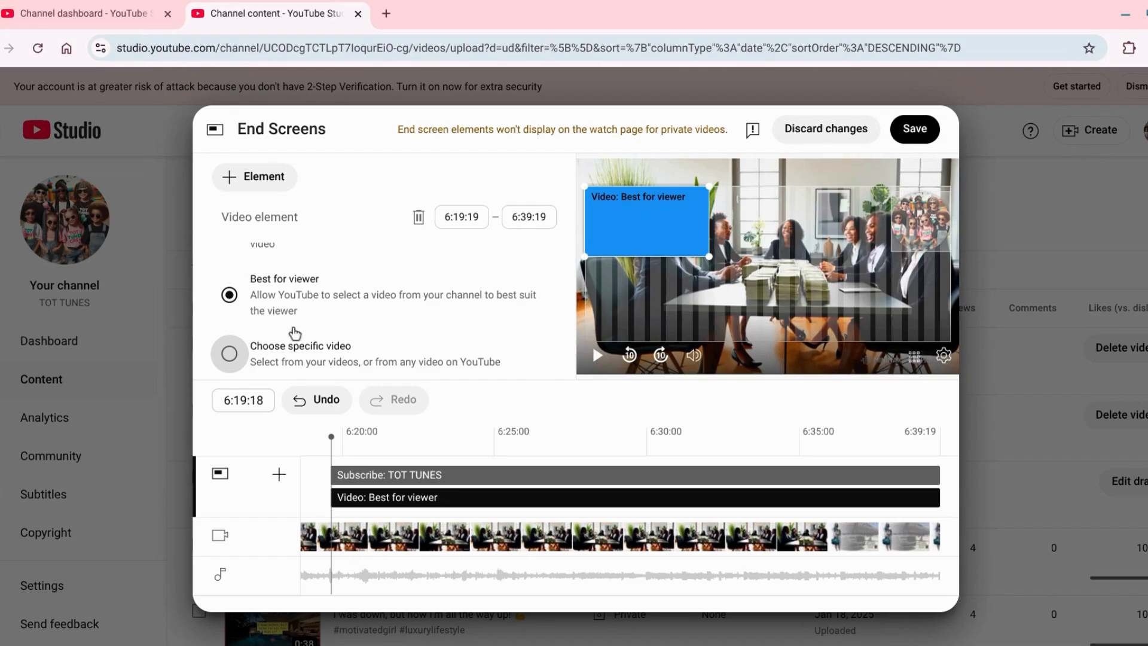
click(229, 357)
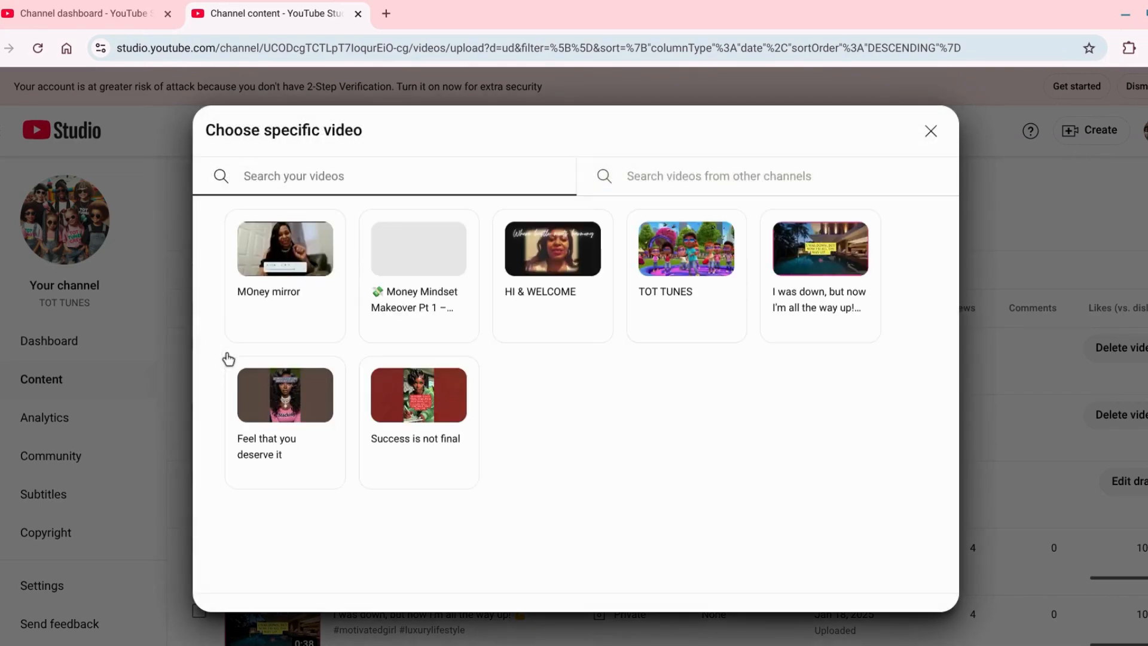
click(562, 282)
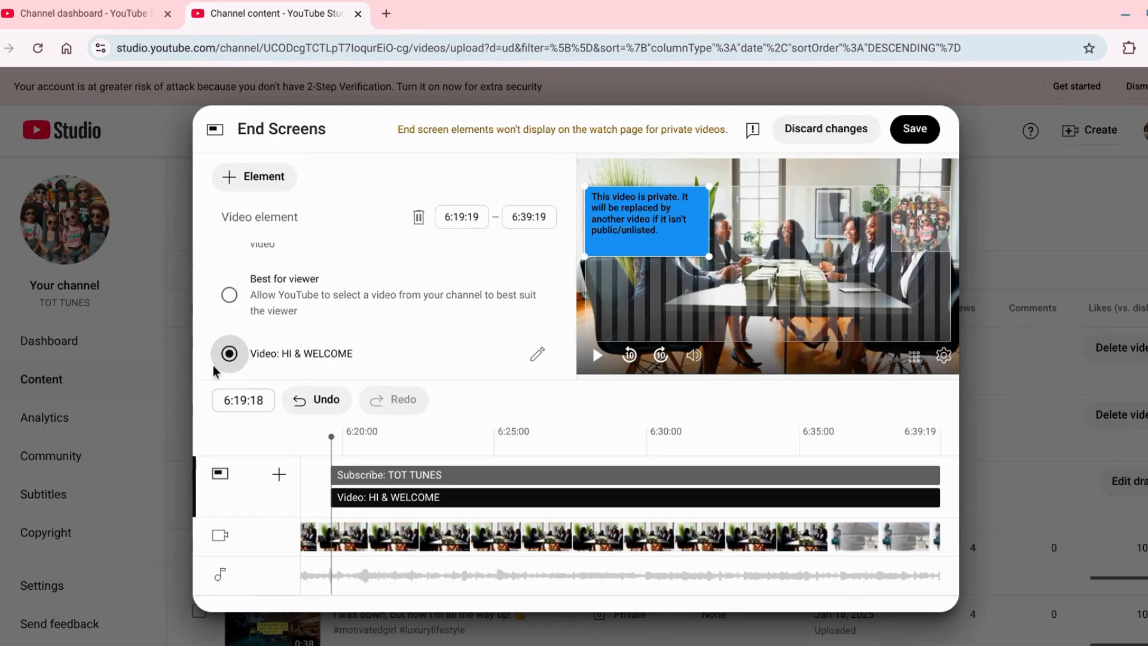
click(539, 356)
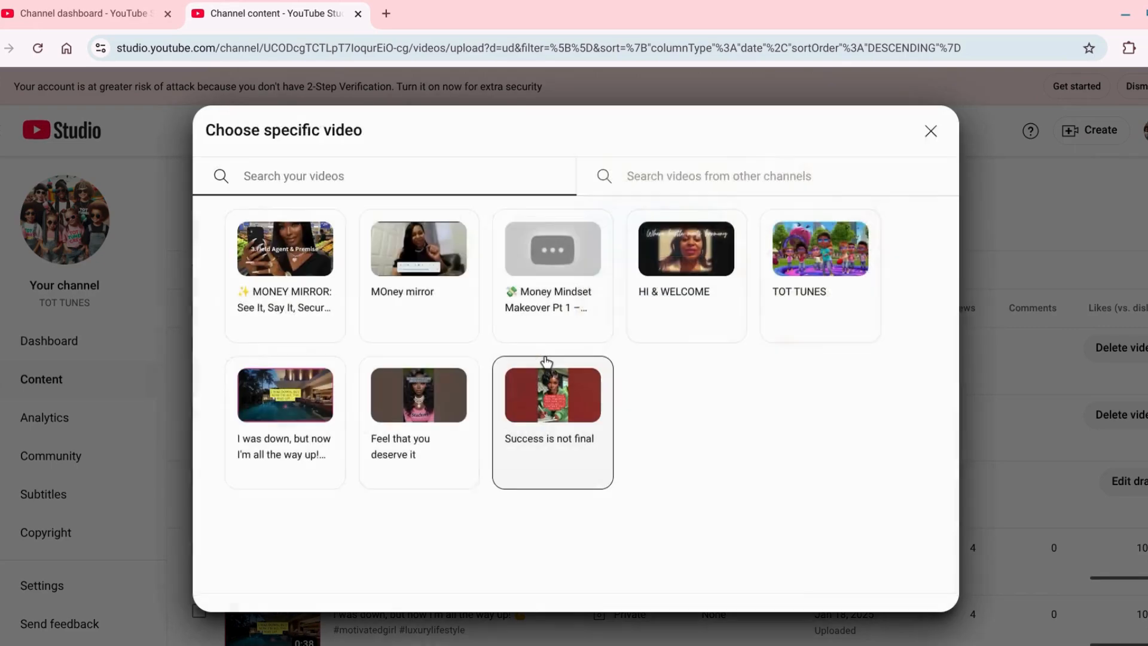
click(813, 246)
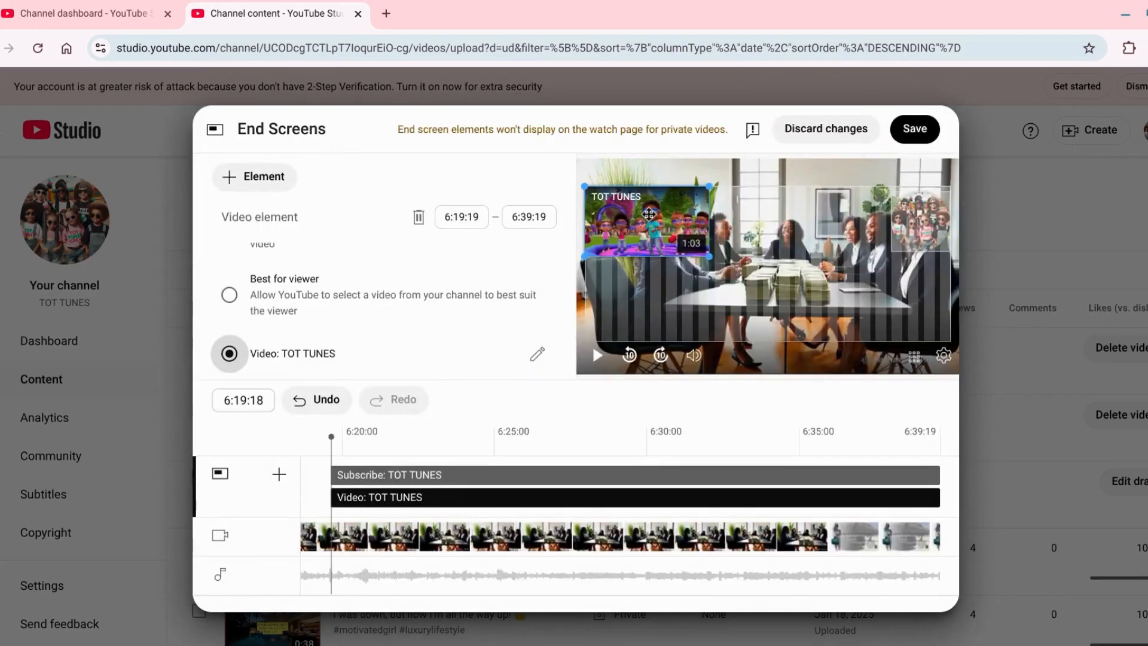
Move the end screen's video element and subscribe element straight down to the lower corners of the video frame.
drag(648, 211, 648, 299)
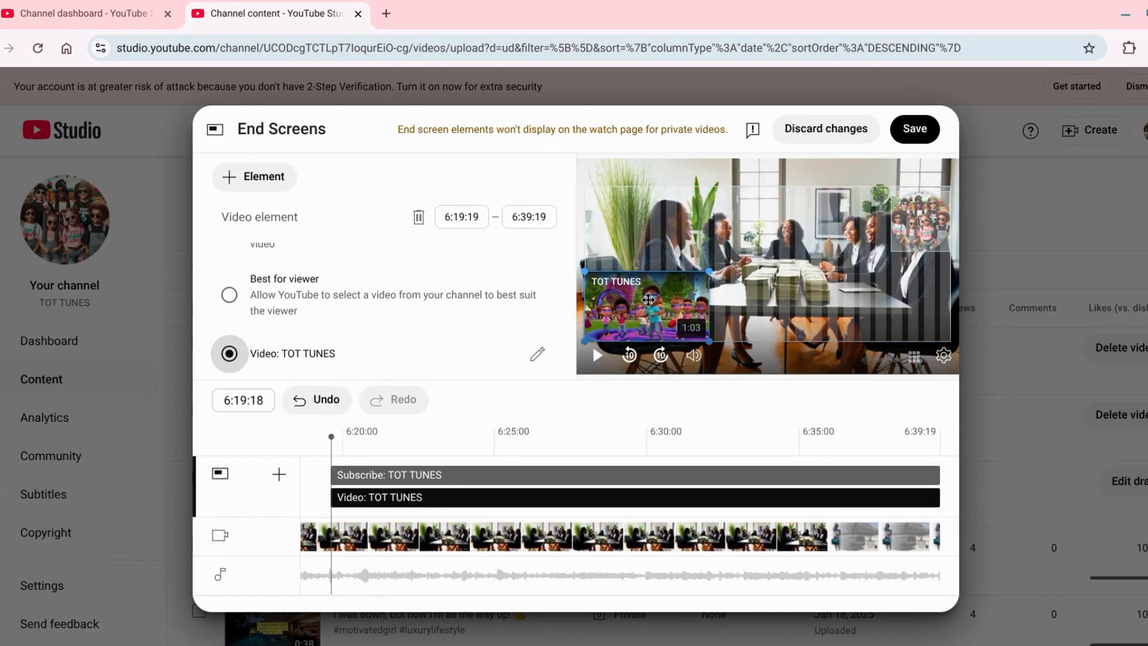
click(921, 221)
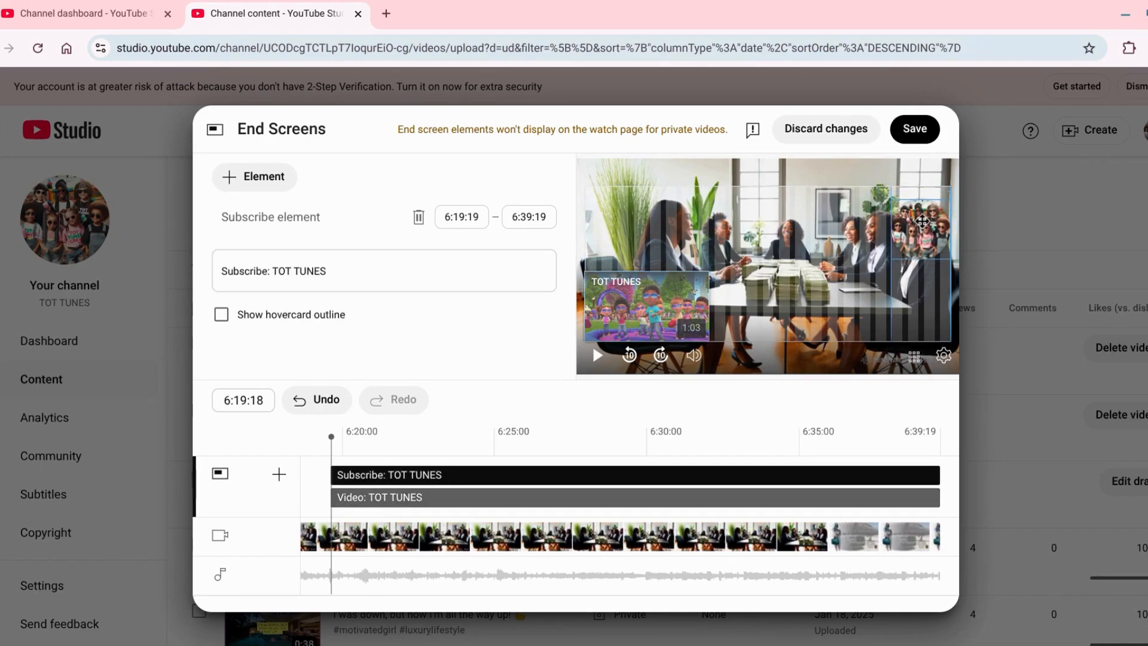
drag(921, 221, 921, 308)
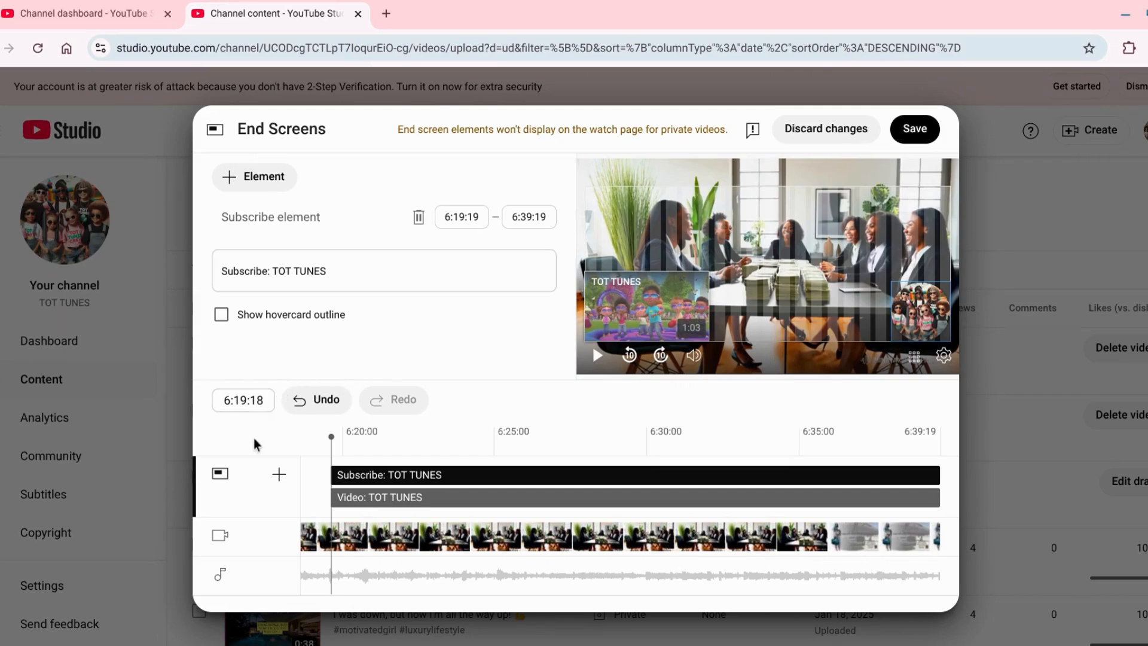
Preview the end screen at 6:34:29 and 6:29:29 on its timeline, and save the end screen.
click(335, 443)
drag(336, 444, 799, 431)
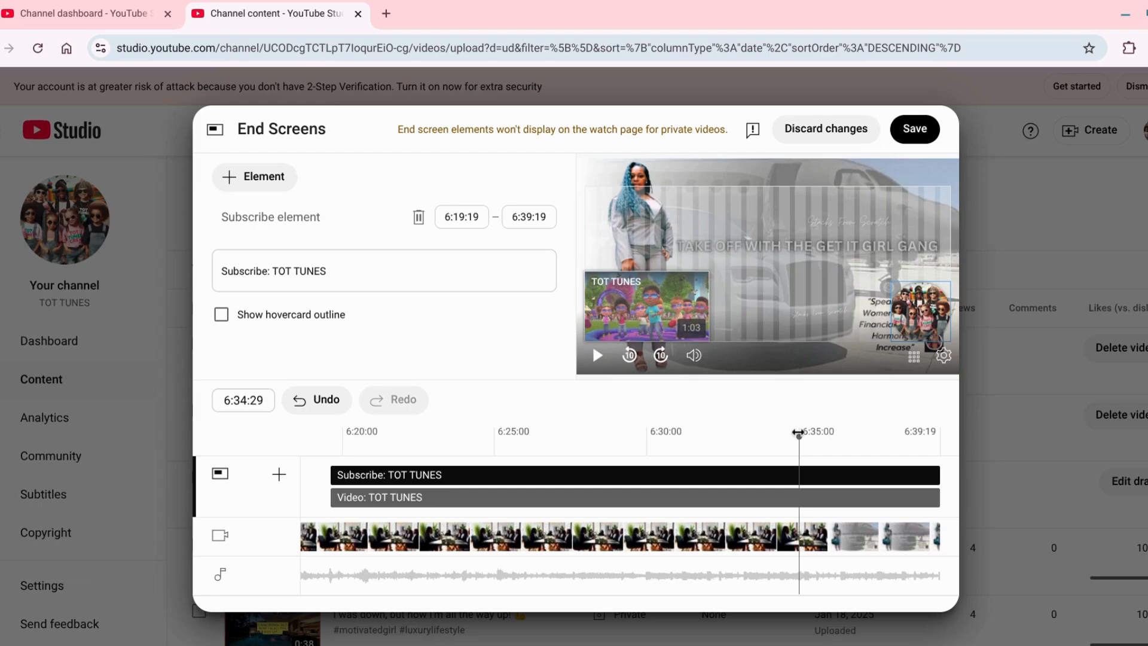
drag(799, 432, 648, 450)
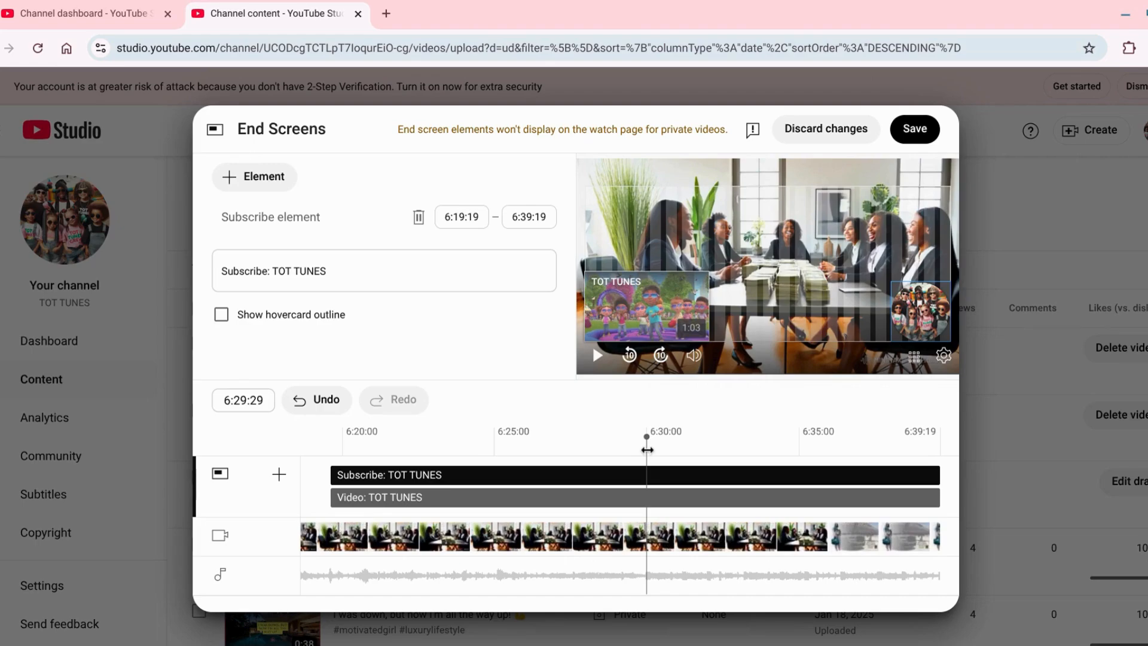
click(929, 131)
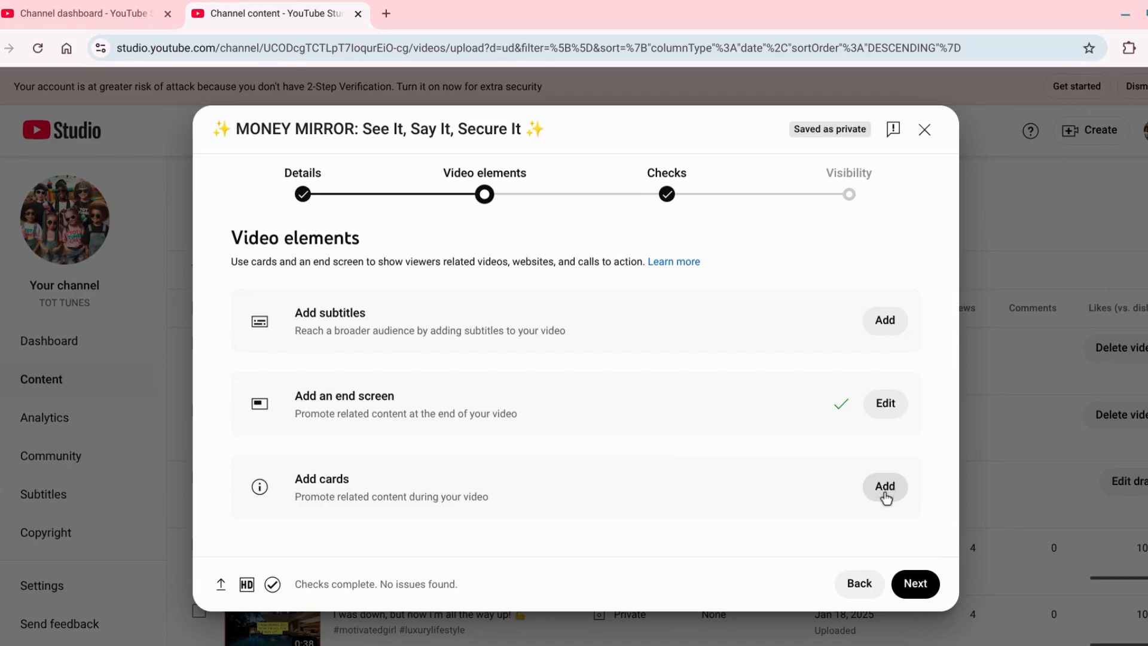
Continue past the video elements and checks to the visibility settings and choose Public.
click(921, 587)
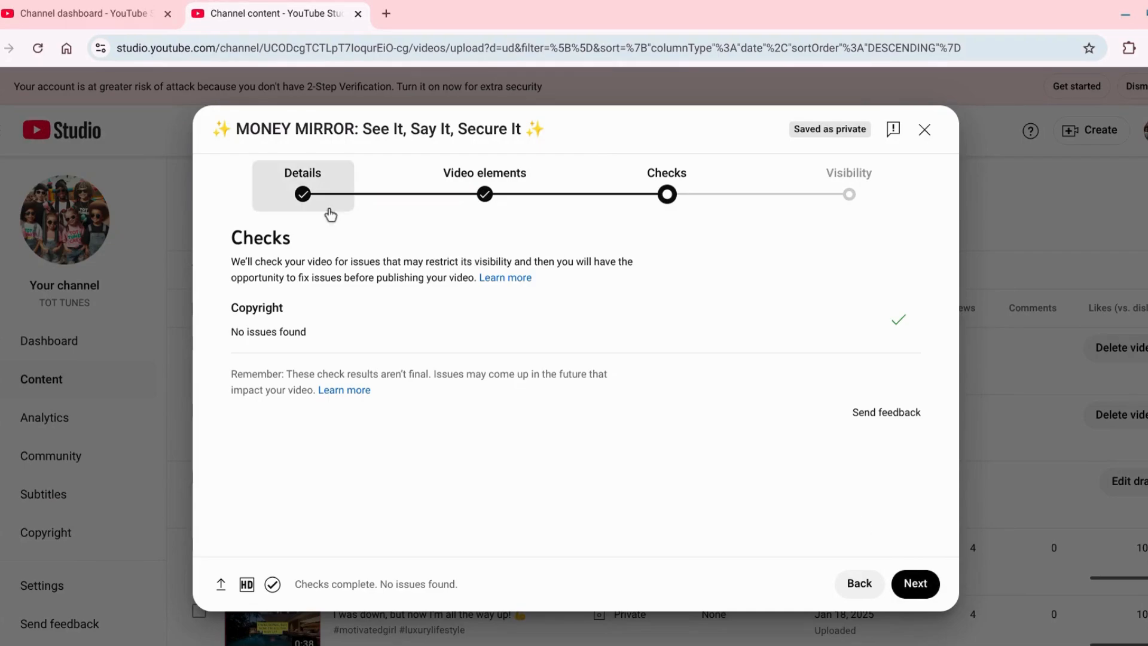
click(914, 583)
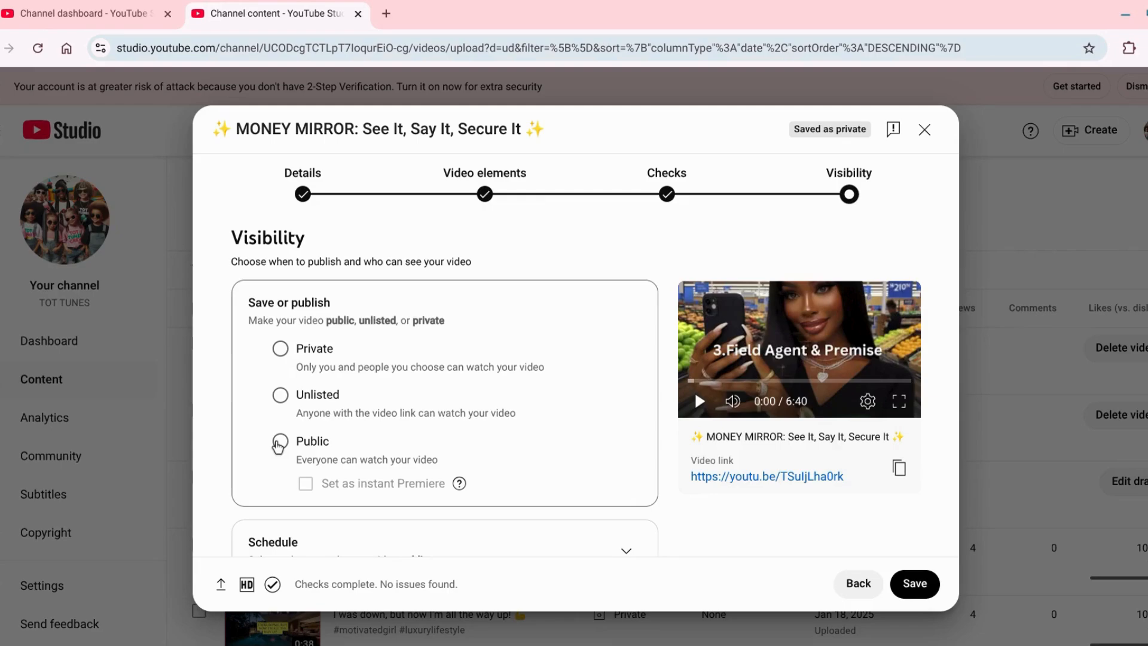
click(281, 442)
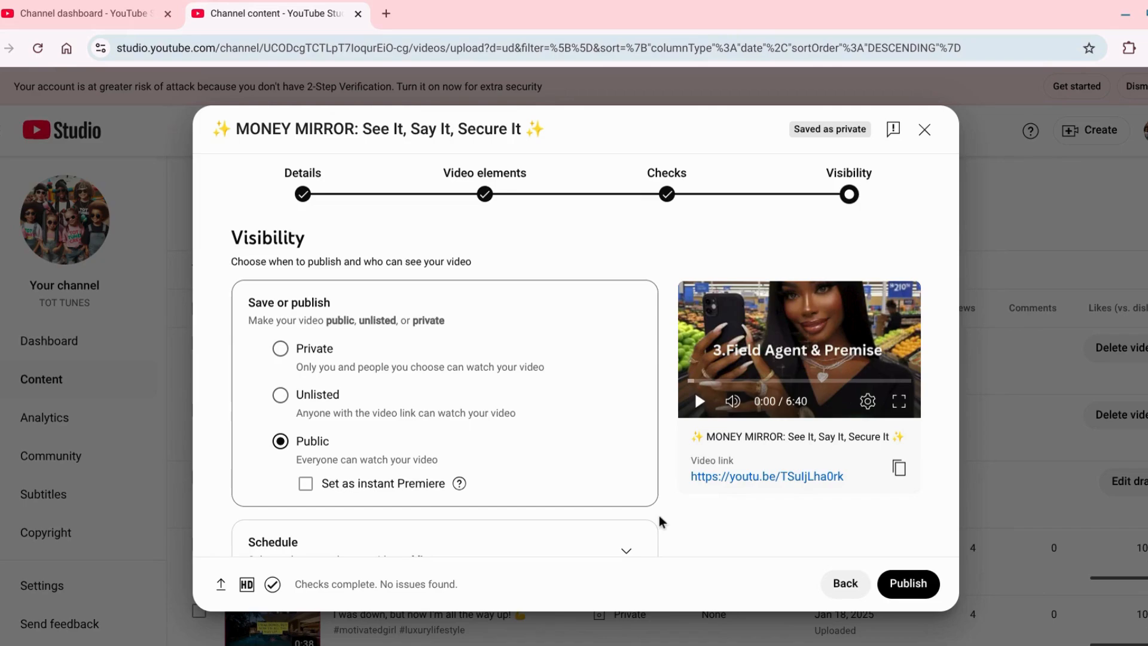
Schedule the MONEY MIRROR video to go public on Apr 10, 2025 at 12:00 PM and close the confirmation.
key(Tab)
key(Tab)
key(Tab)
key(Tab)
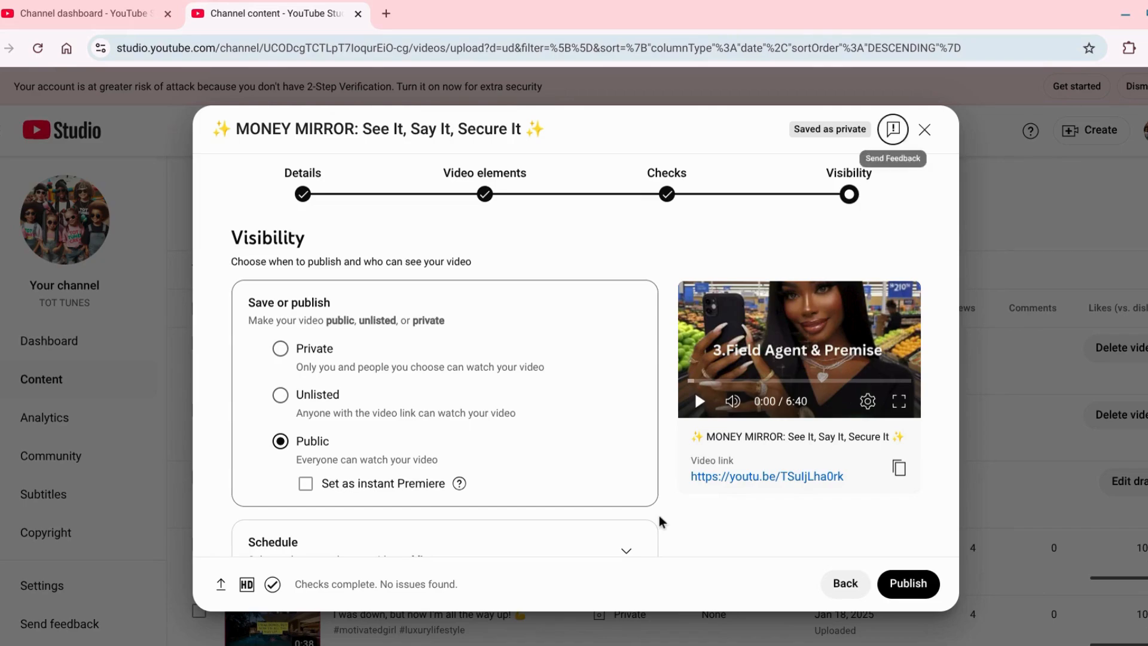
key(Tab)
key(Tab)
key(Tab)
key(Tab)
key(Tab)
key(Tab)
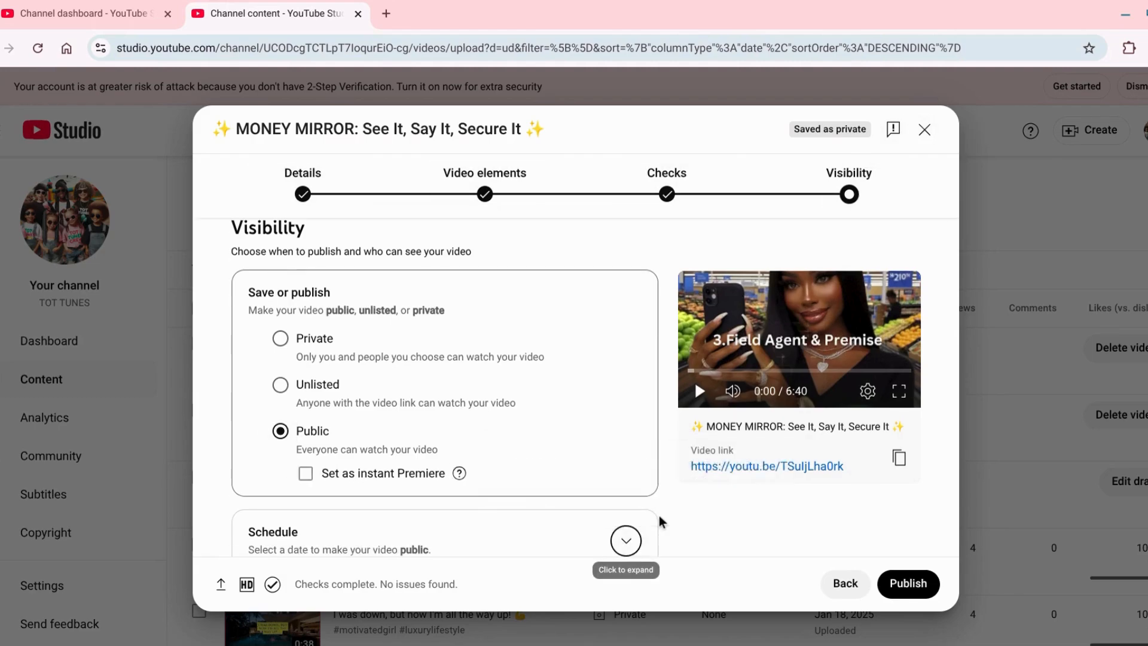
key(Tab)
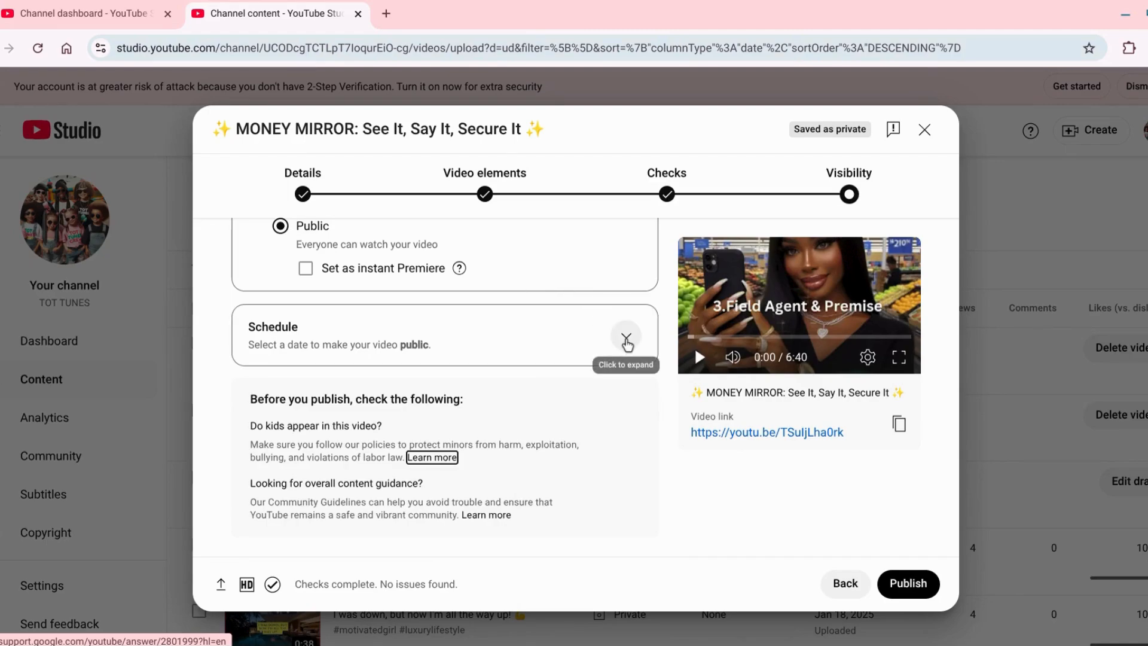
click(626, 339)
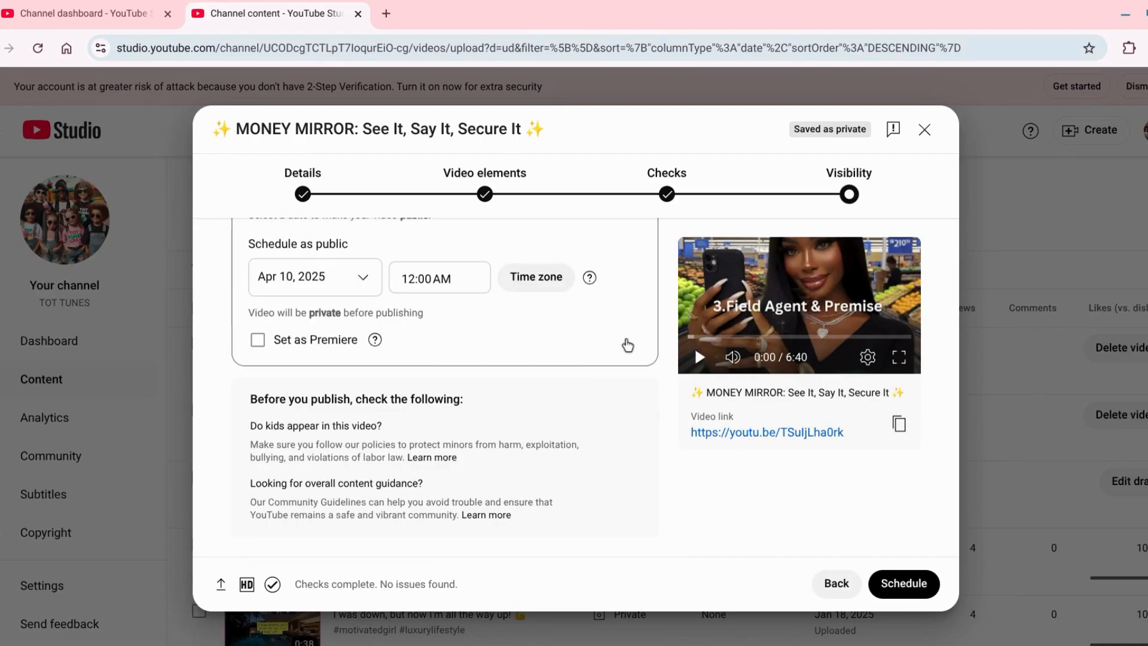
click(363, 279)
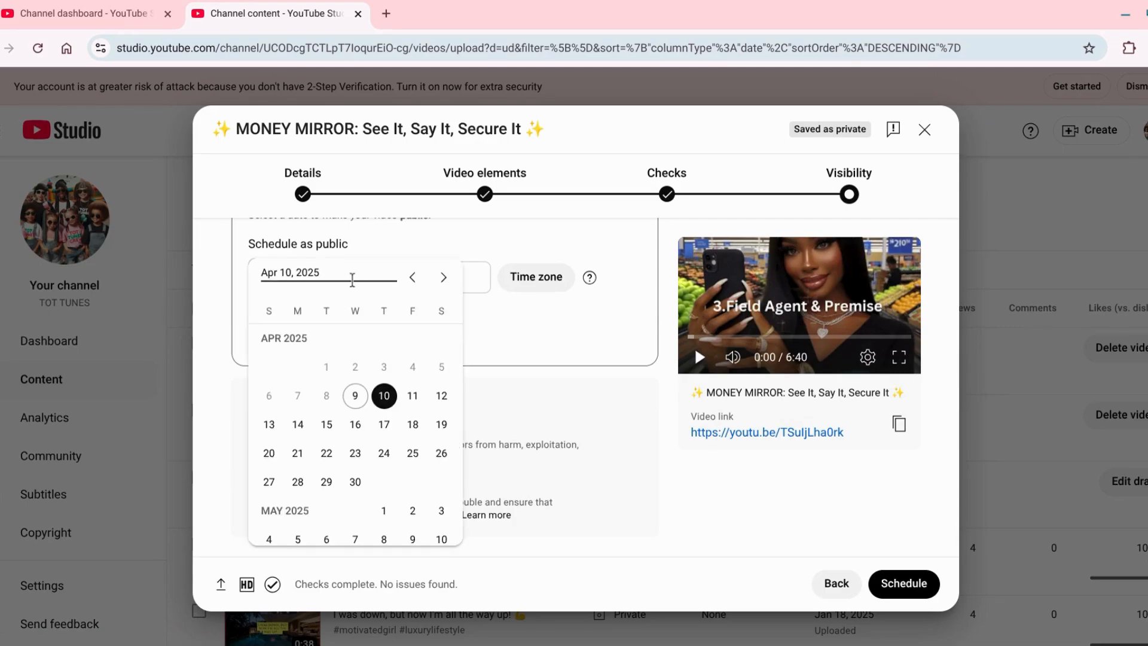
click(384, 397)
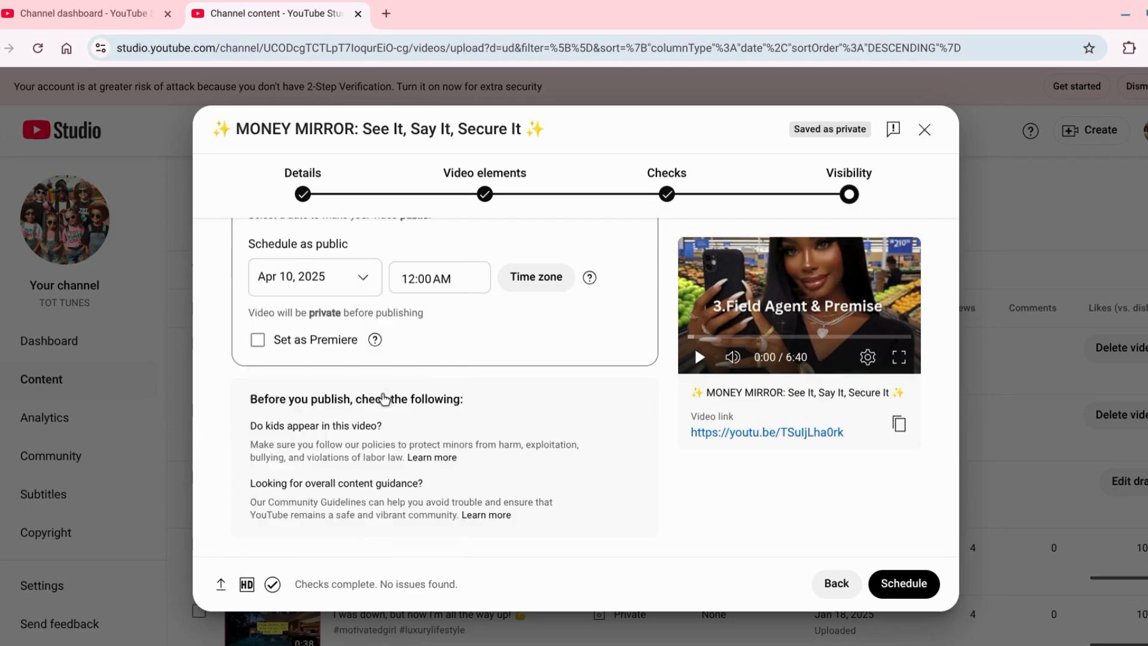
click(441, 279)
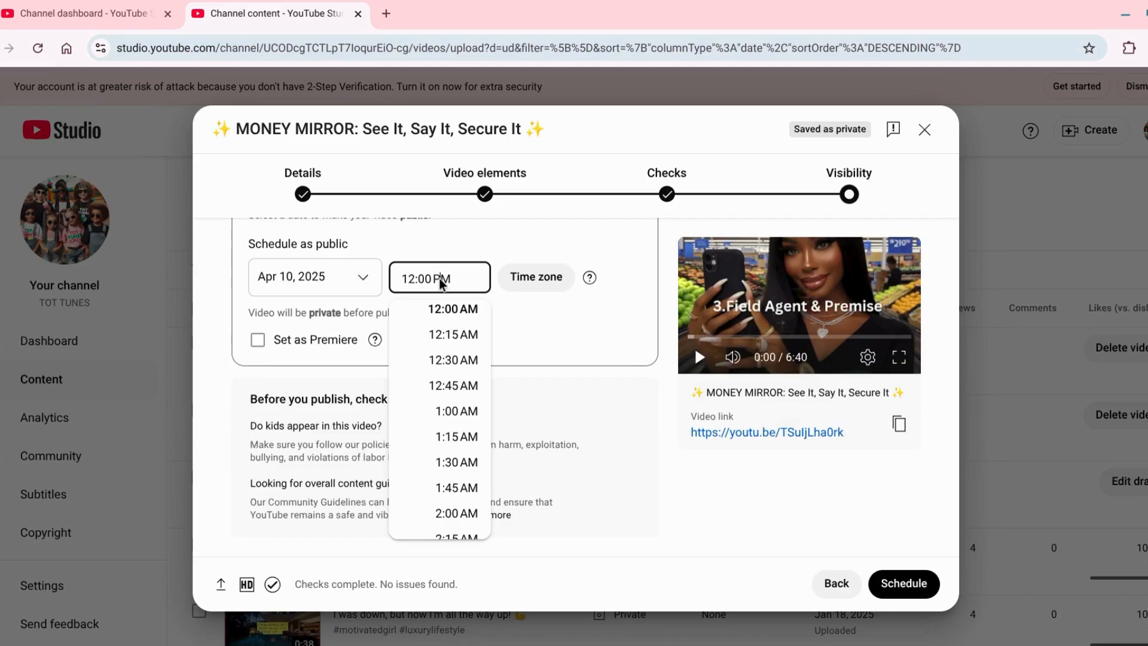
click(533, 336)
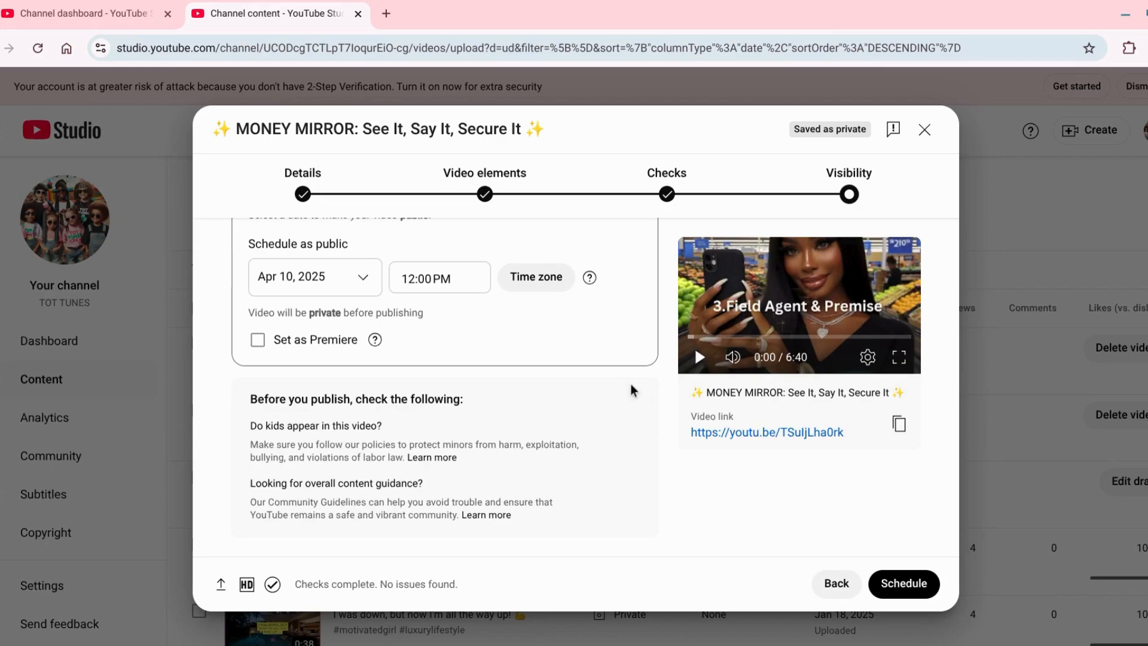
click(895, 584)
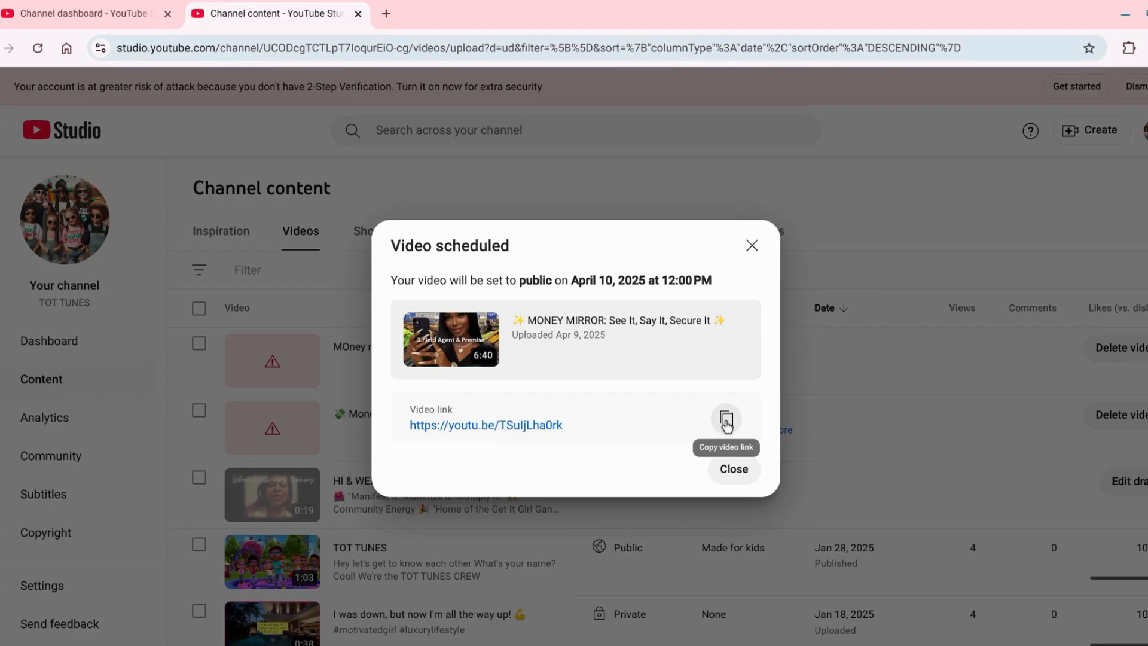
click(734, 470)
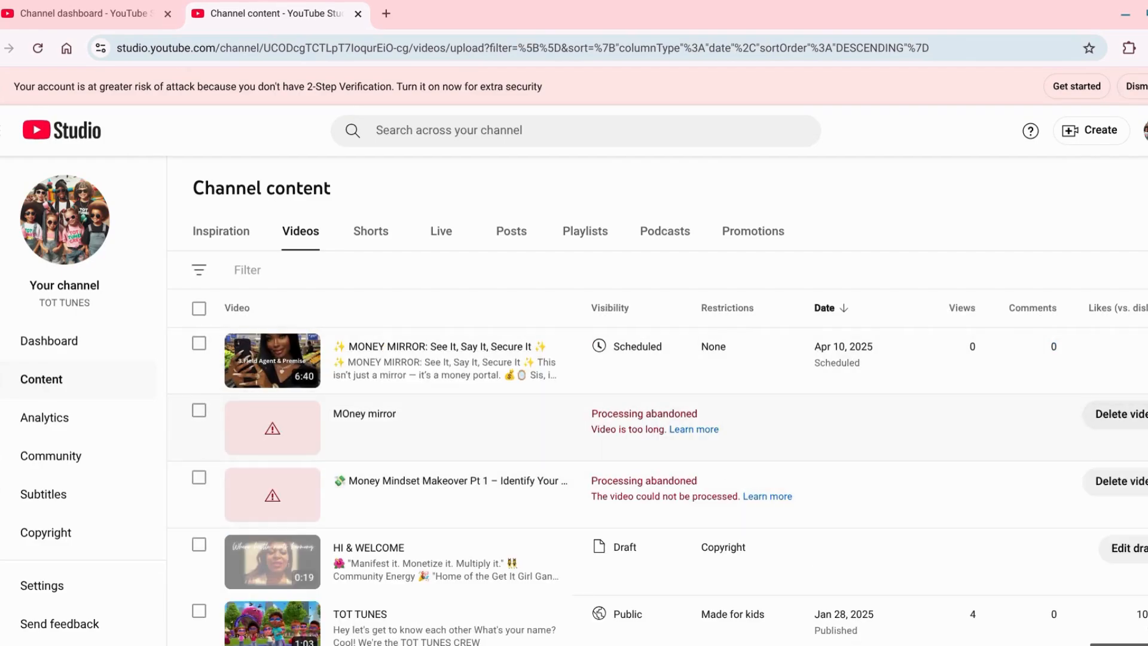
Permanently delete the abandoned draft video "MOney mirror" from the channel content, acknowledging that the deletion cannot be undone.
click(1124, 416)
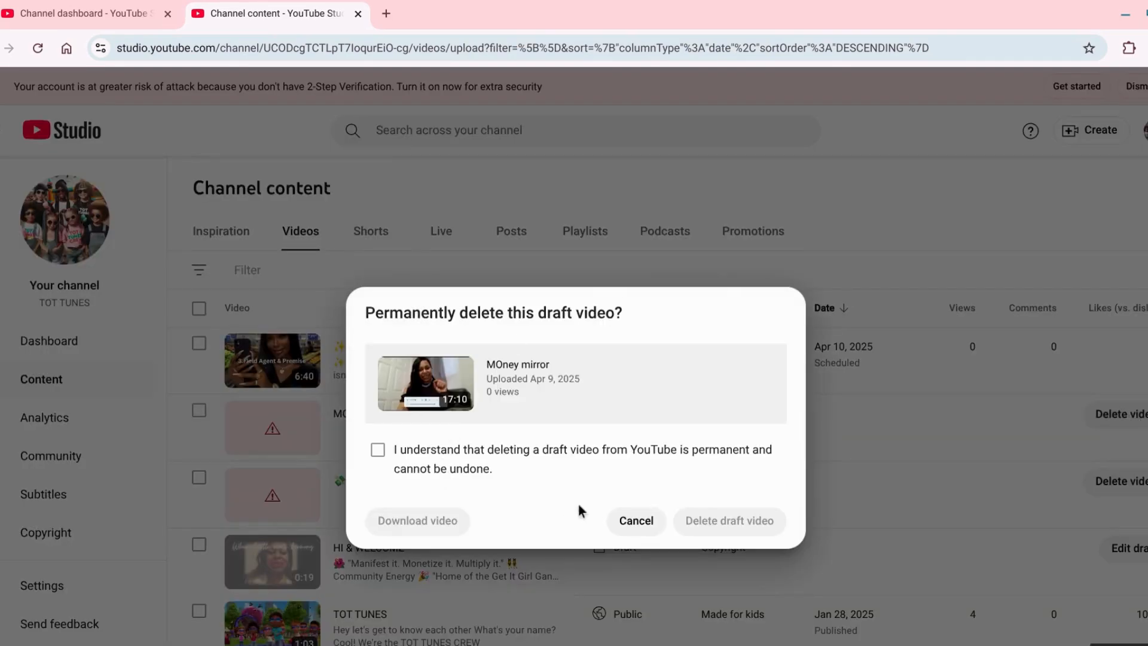
click(379, 451)
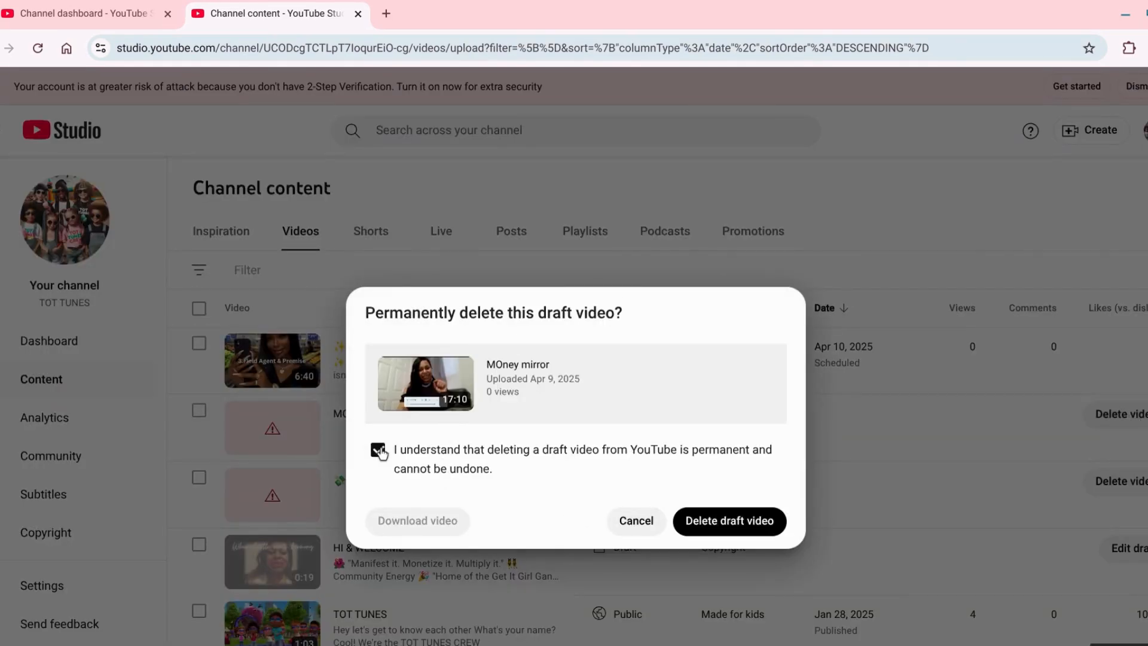
click(731, 522)
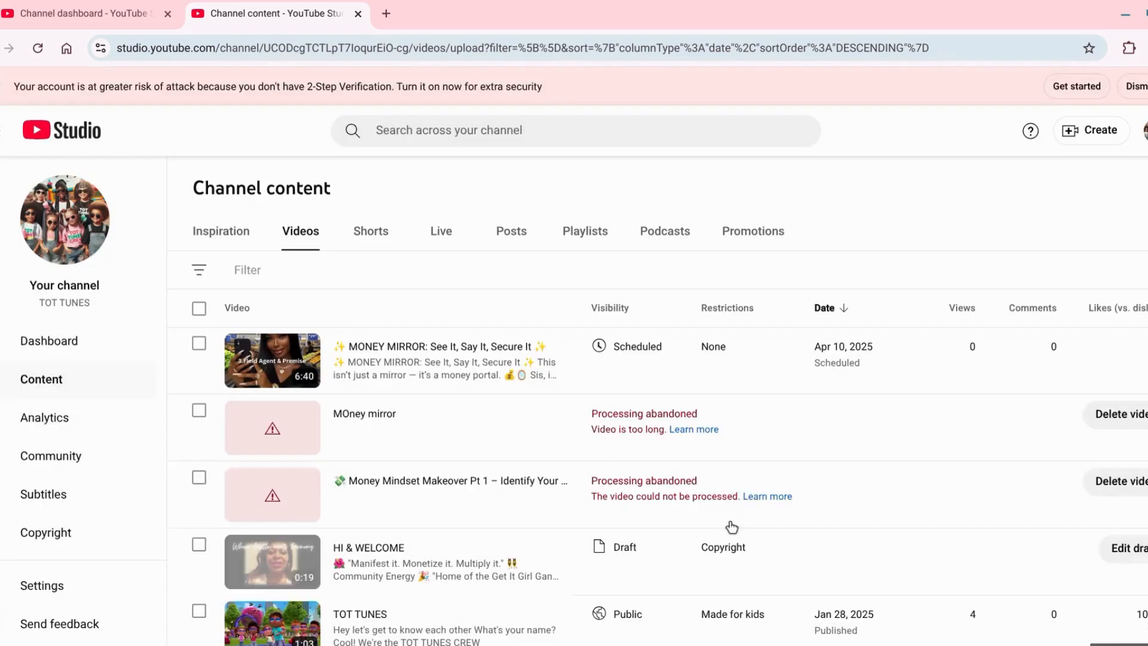
Permanently delete the unprocessed draft video "Money Mindset Makeover Pt 1" from the channel content.
click(1115, 419)
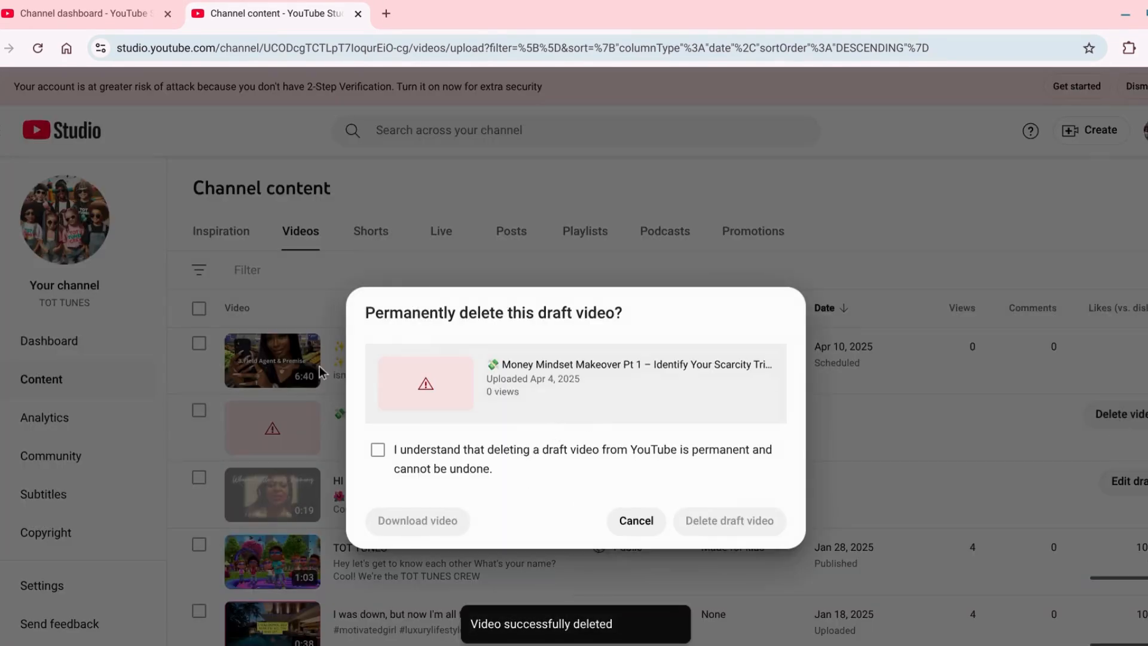
click(378, 450)
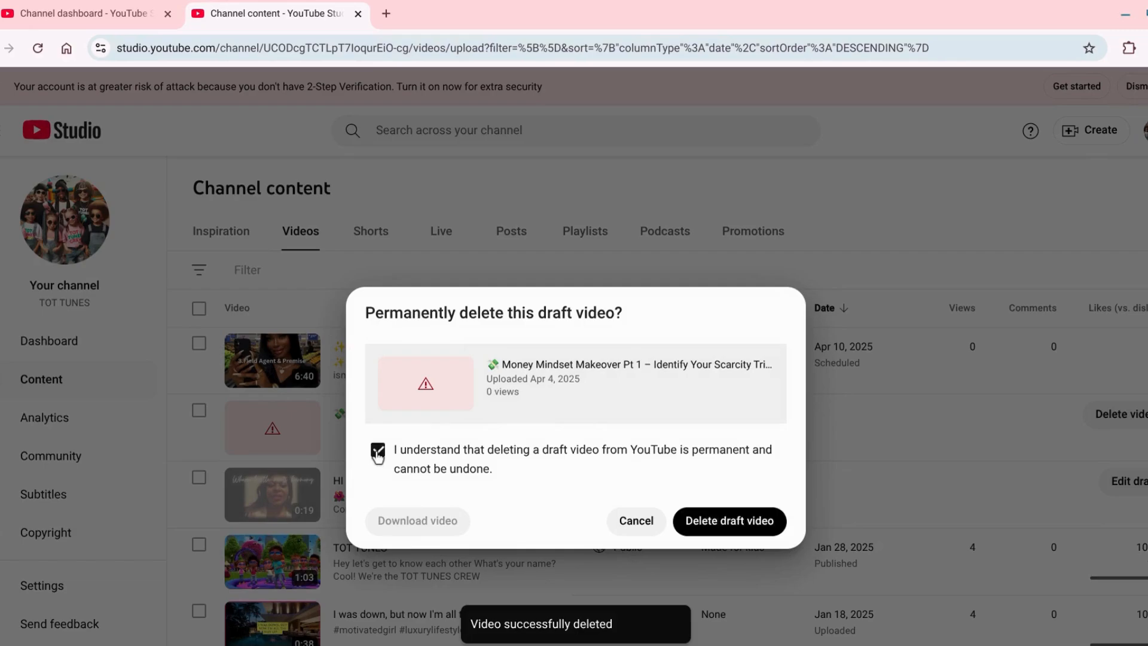
click(721, 536)
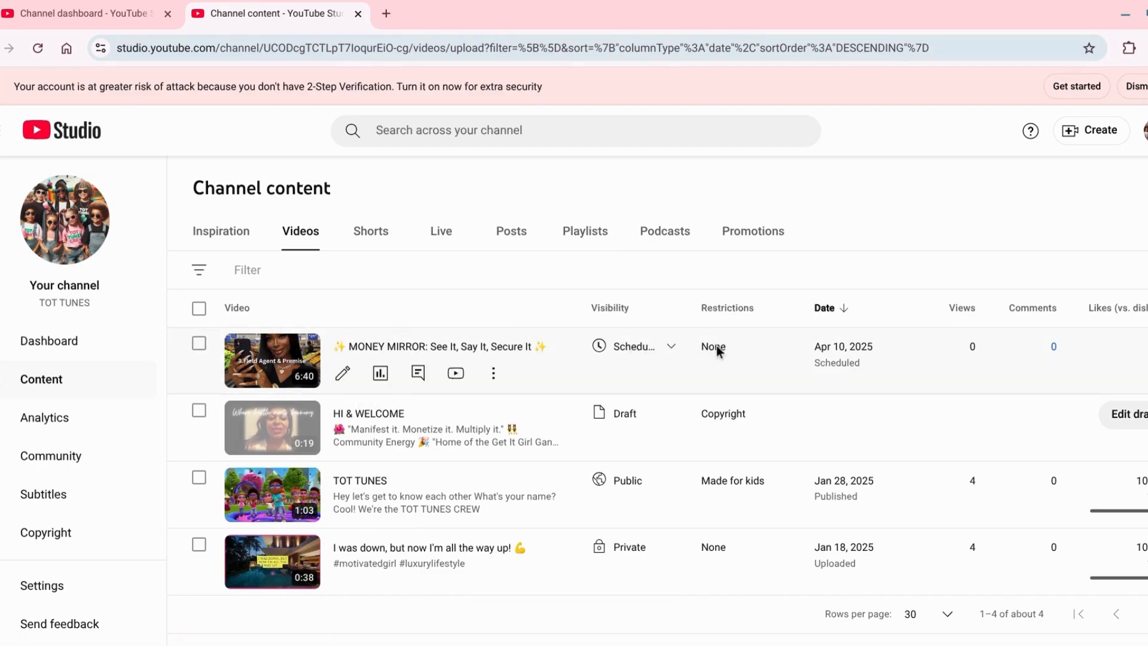
Open the public YouTube page of the TOT TUNES channel from the channel content page.
mouse_move(671, 350)
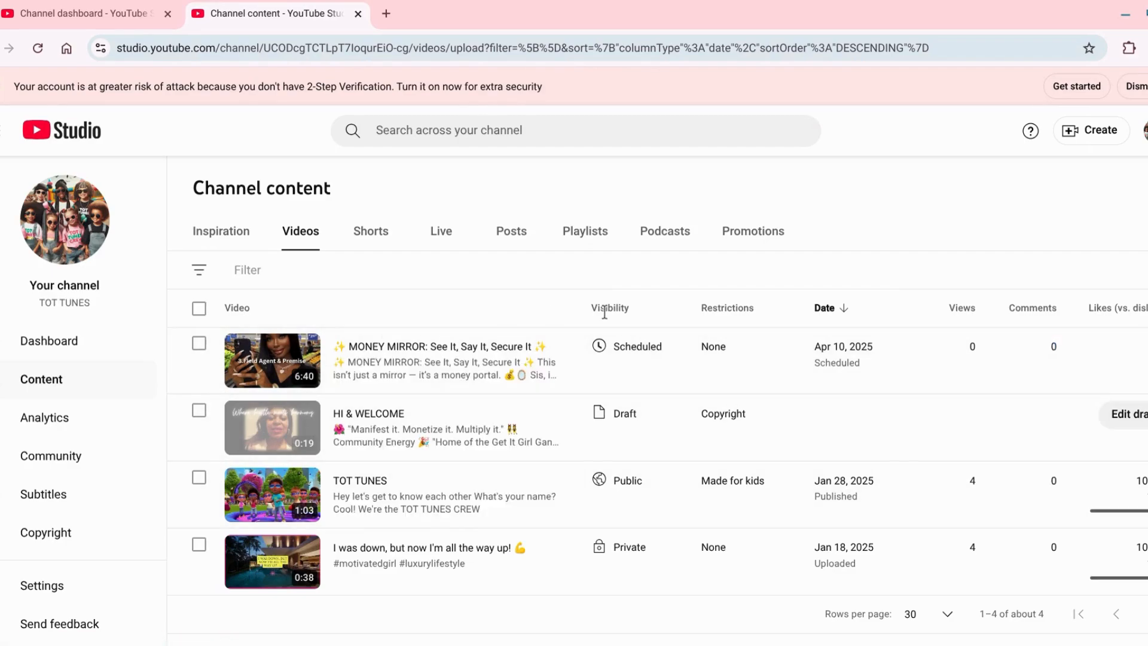
click(62, 226)
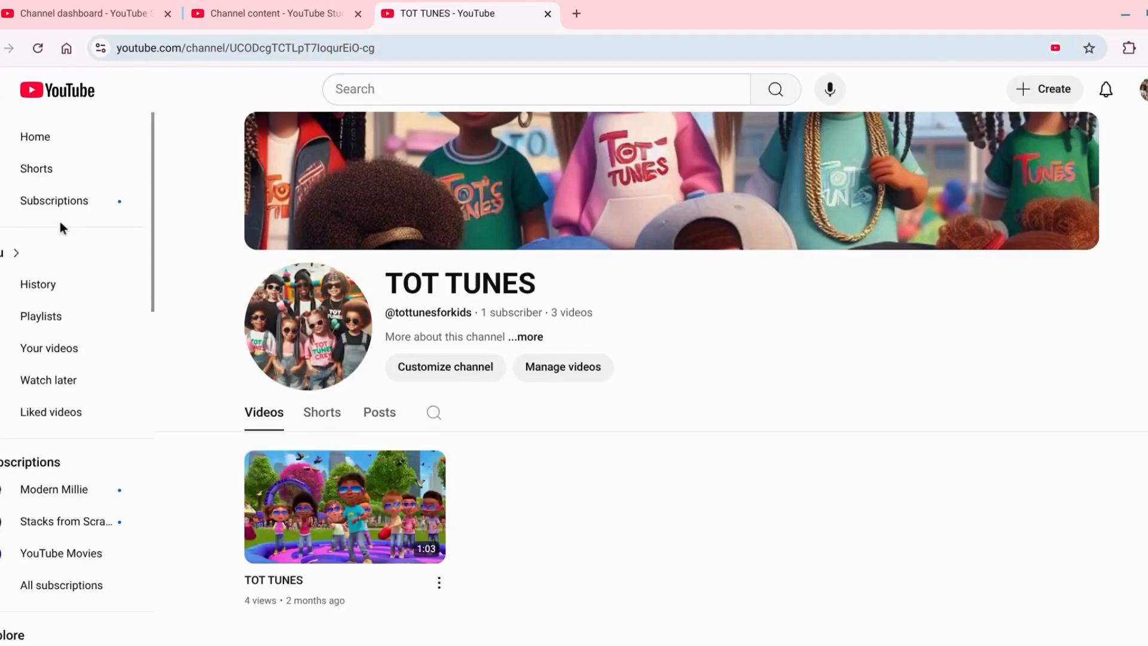